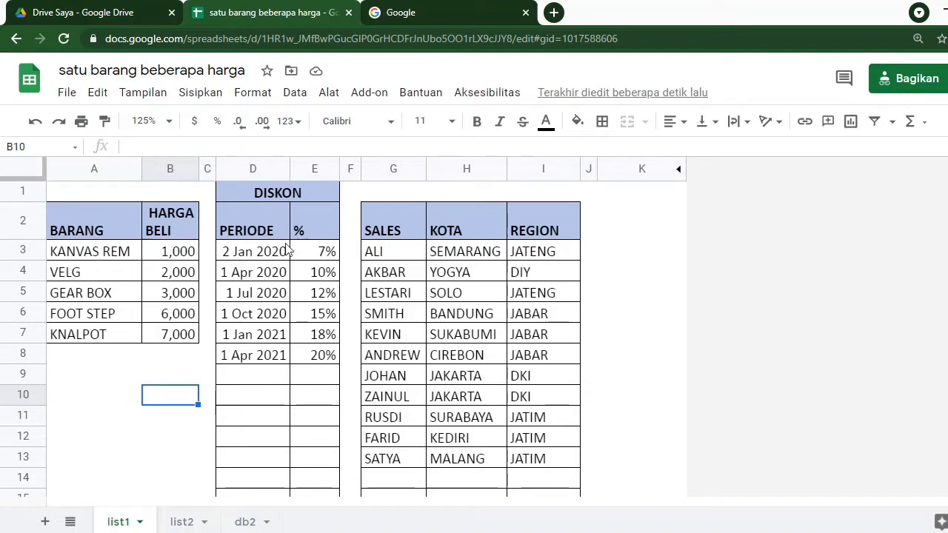
- Open the list2 sheet with the dated discounts per item and set its zoom to 150%
left_click(315, 251)
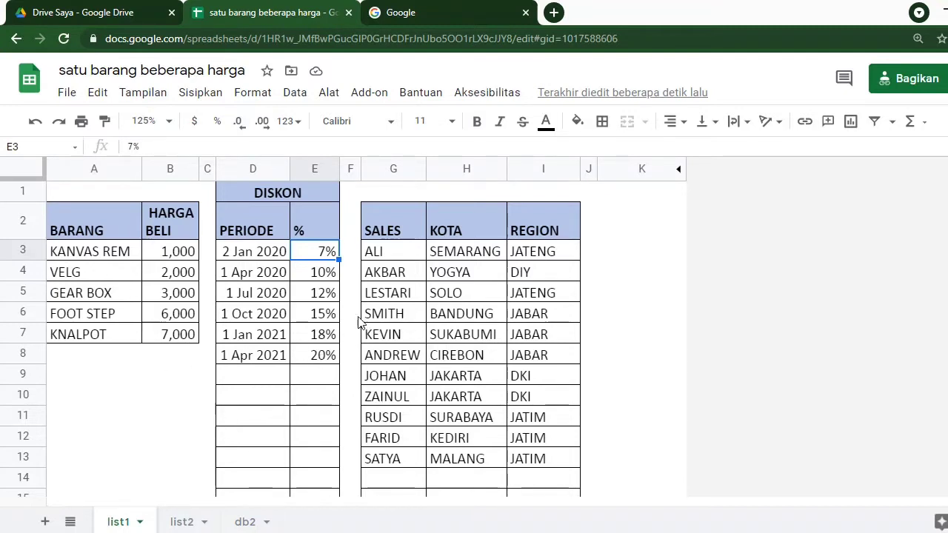
left_click(101, 255)
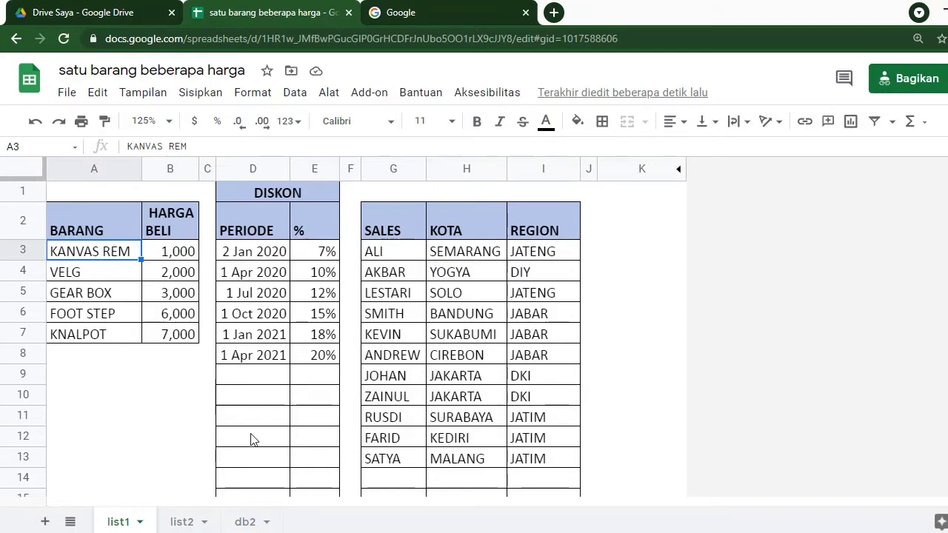
left_click(181, 522)
scroll(337, 288, "up", 5)
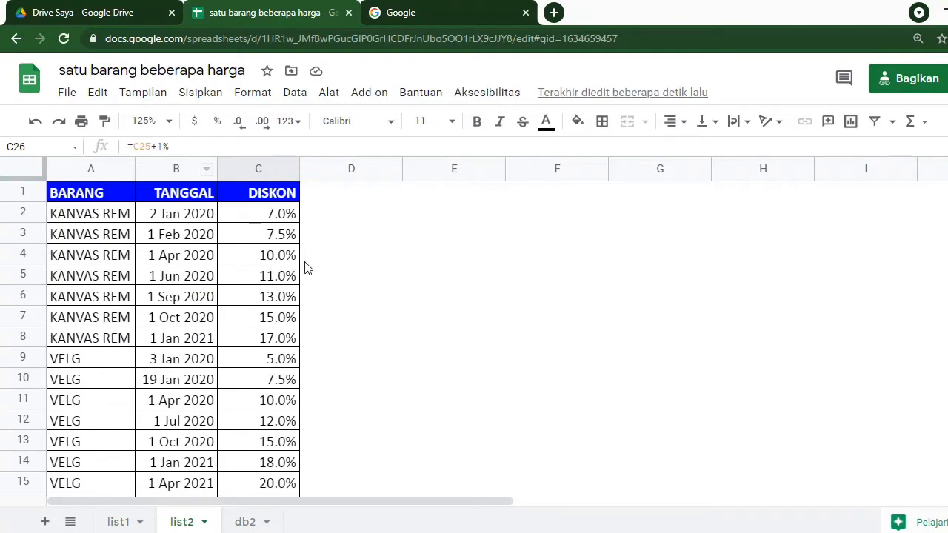
left_click(163, 121)
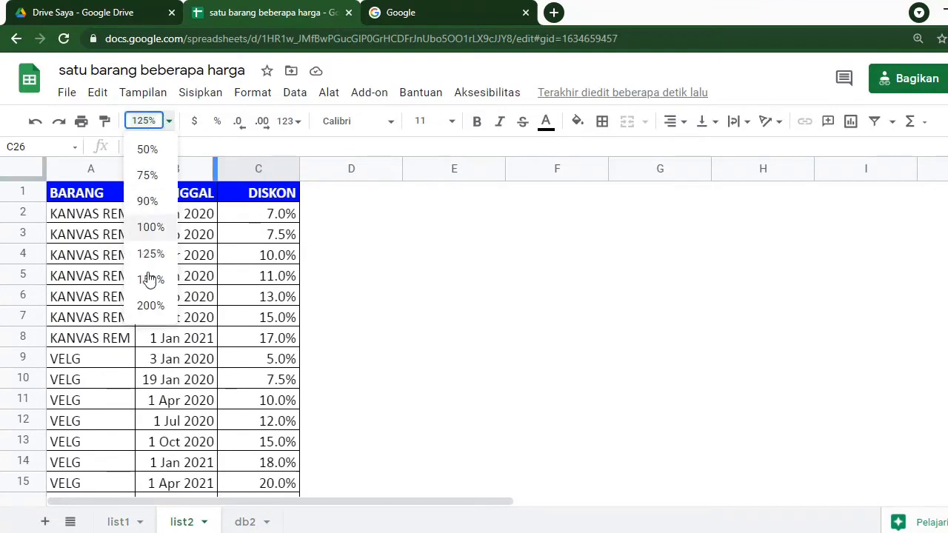
left_click(150, 279)
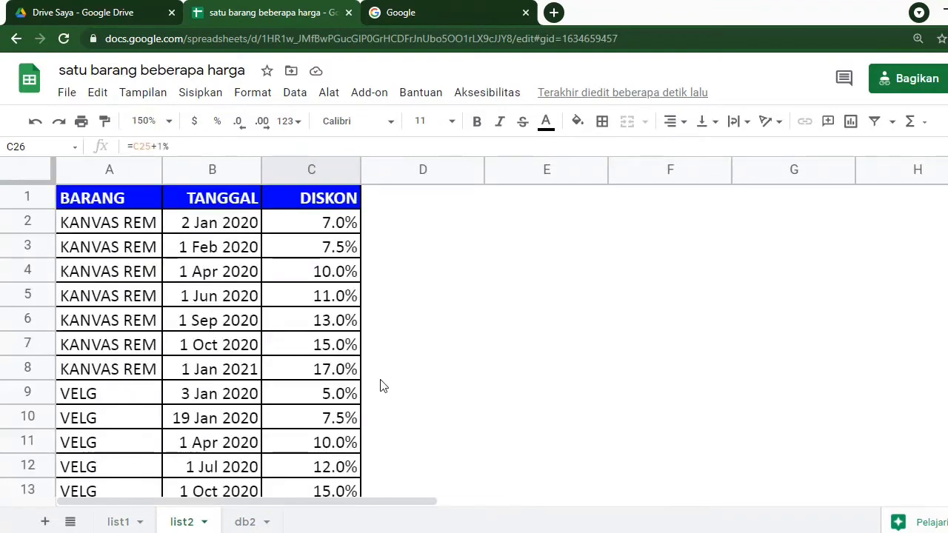
- Examine the item, date and discount columns in list2 and the transaction columns with the yellow DISKON column in db2
left_click(118, 229)
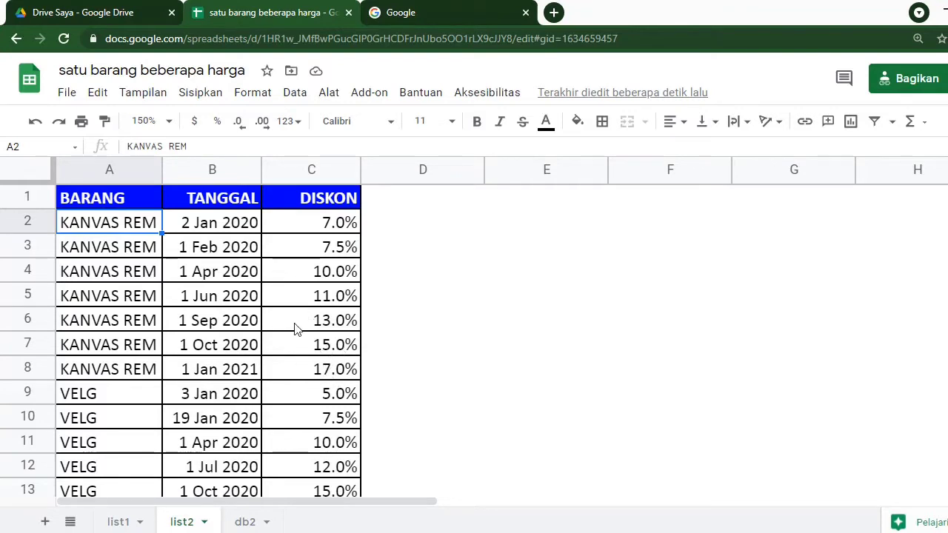
scroll(222, 396, "down", 2)
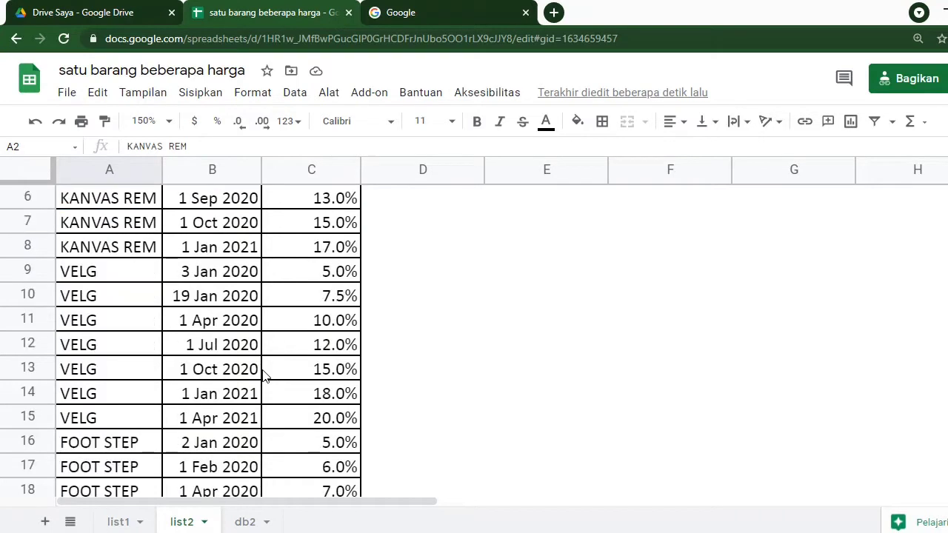
scroll(265, 375, "up", 2)
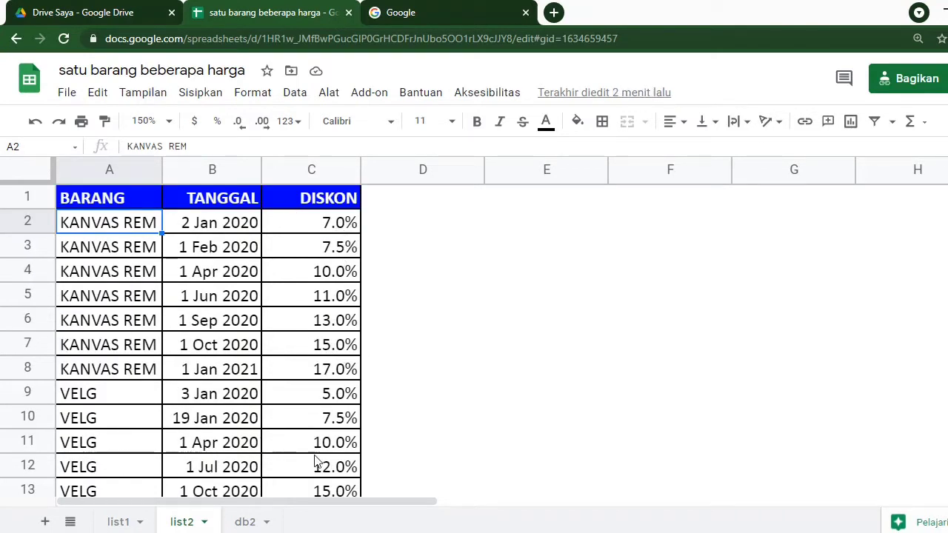
left_click(246, 522)
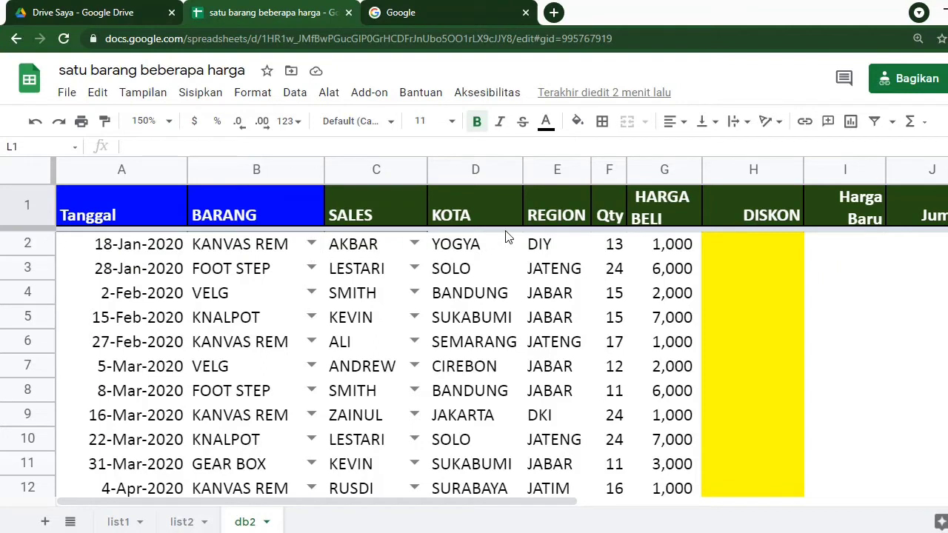
left_click(741, 246)
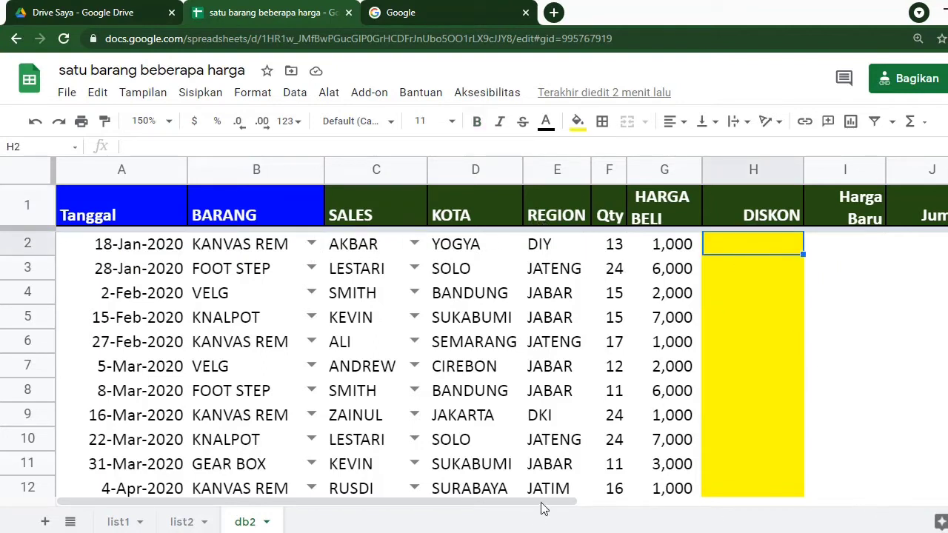
left_click_drag(545, 508, 746, 480)
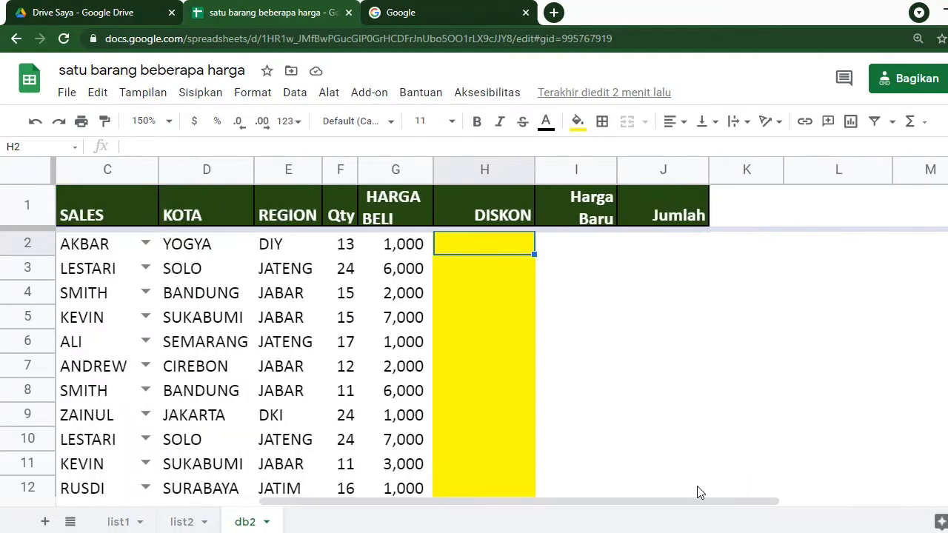
left_click_drag(682, 503, 747, 495)
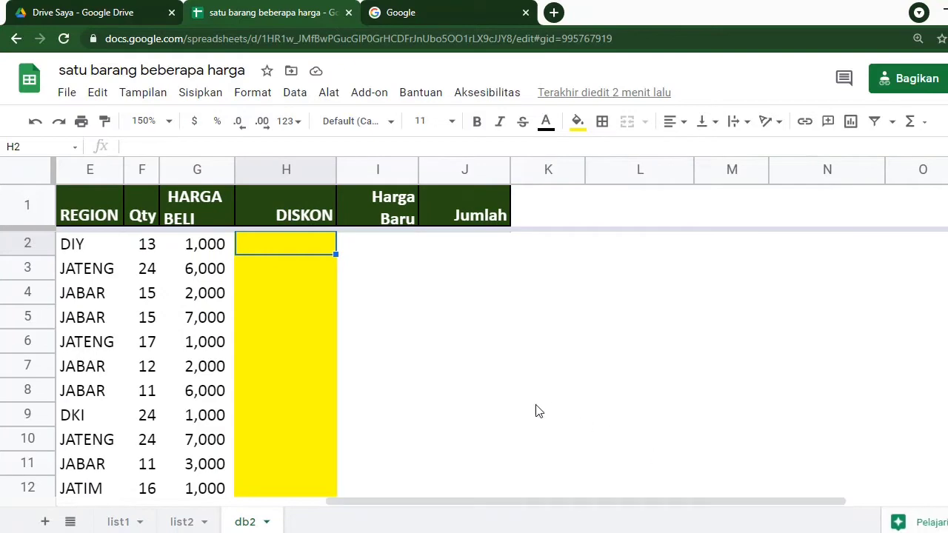
left_click_drag(536, 505, 278, 530)
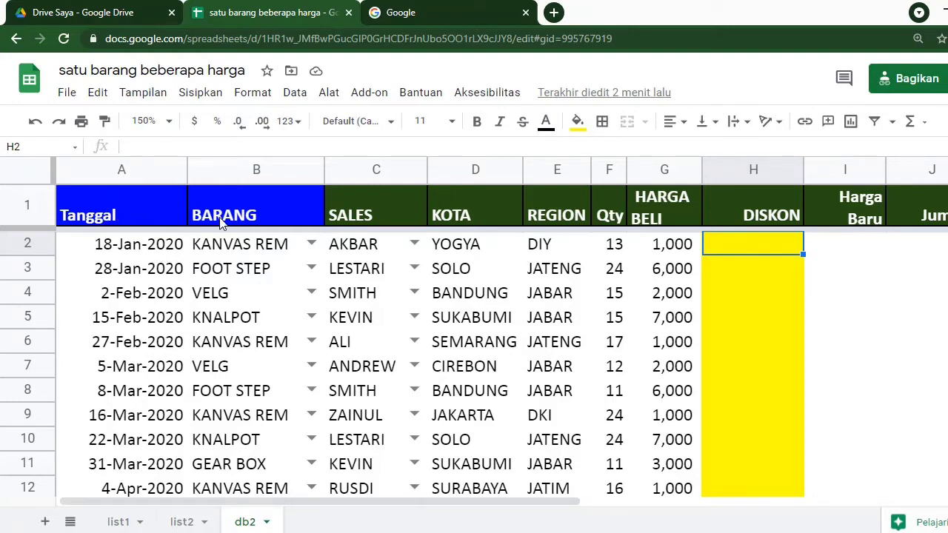
left_click(185, 521)
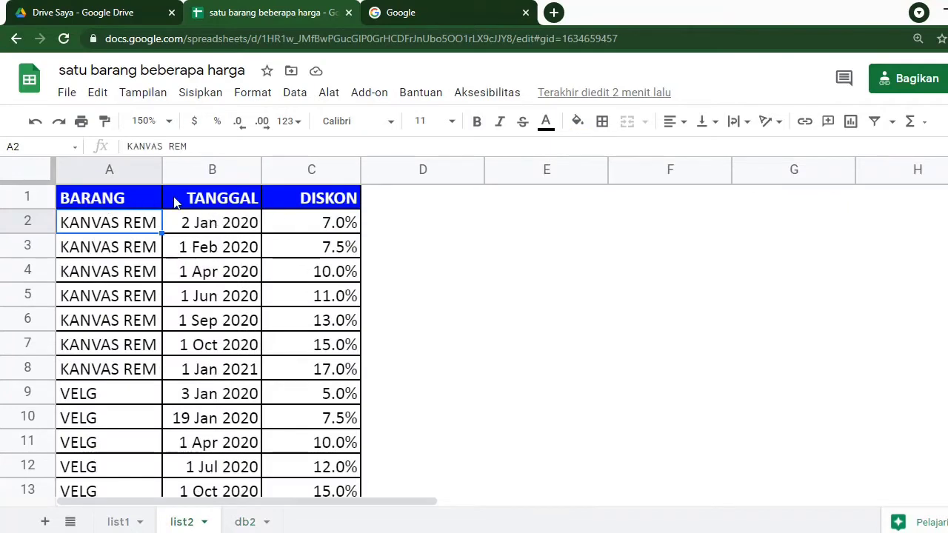
left_click(244, 521)
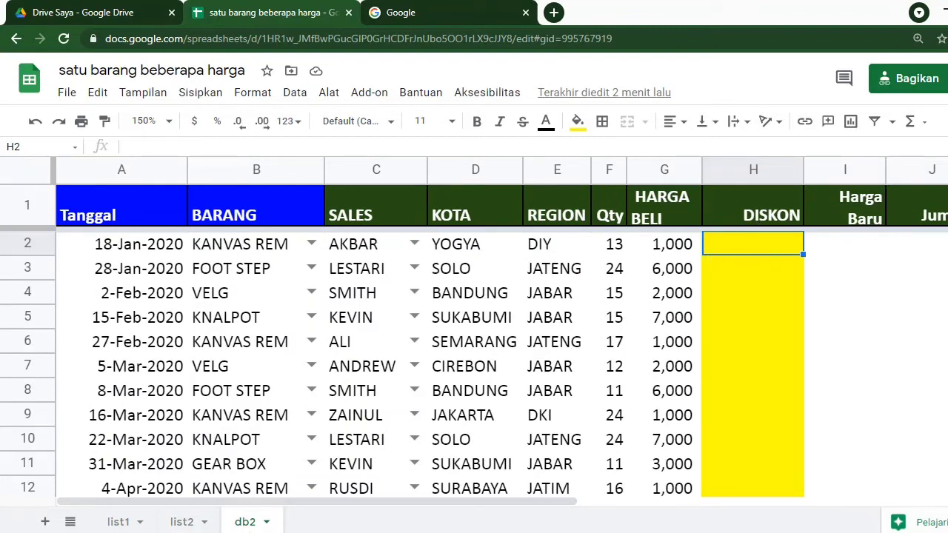
left_click(182, 522)
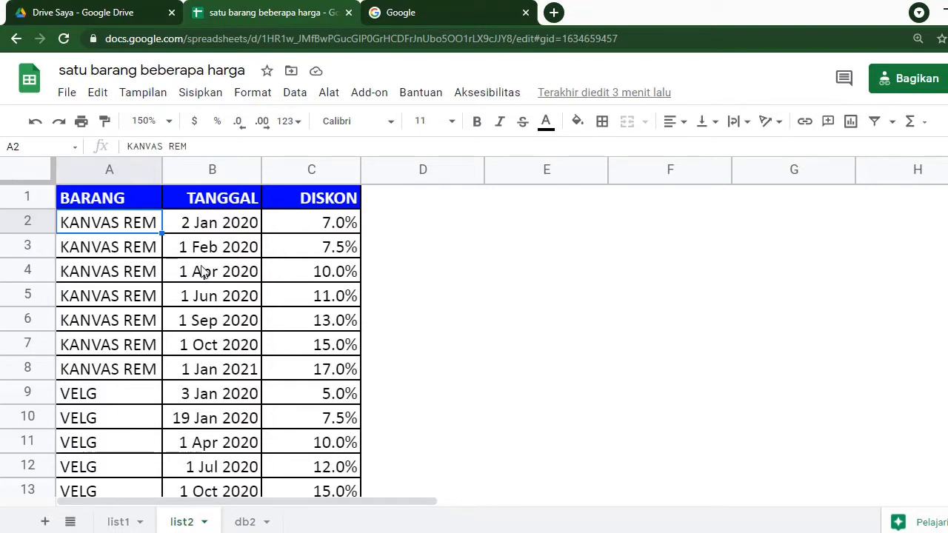
left_click(208, 226)
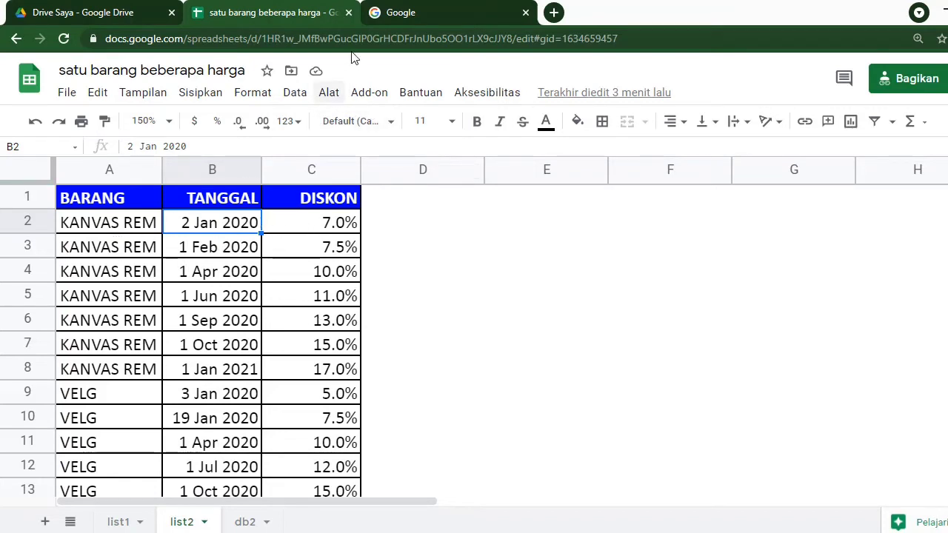
left_click(243, 522)
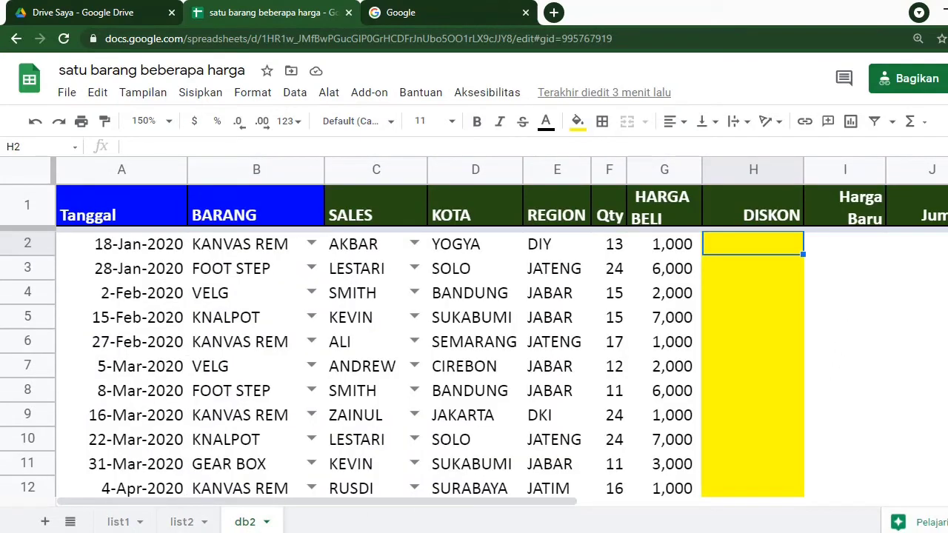
- Start a QUERY formula in db2 cell L1 with columns list2!A:C as its data, entered as =QUERY((list2!A:C,
left_click_drag(88, 502, 360, 502)
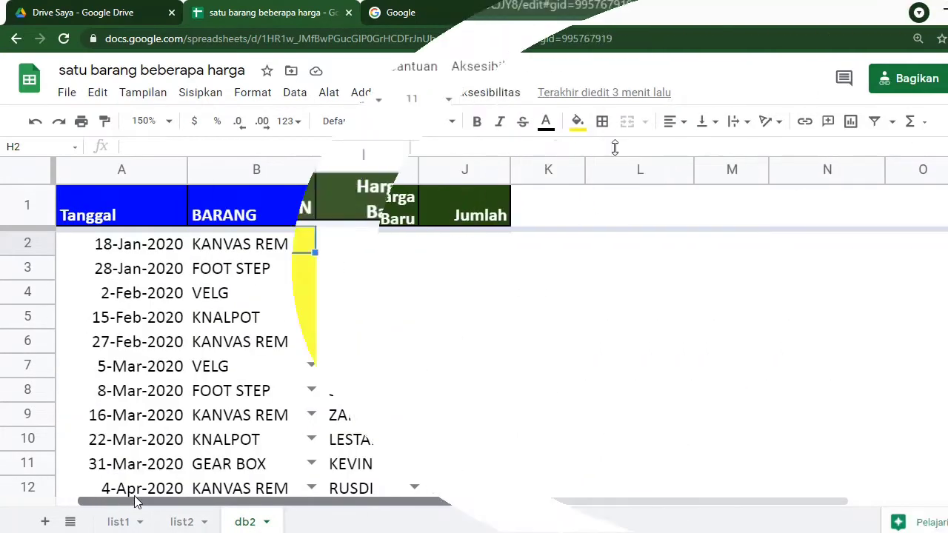
left_click(622, 208)
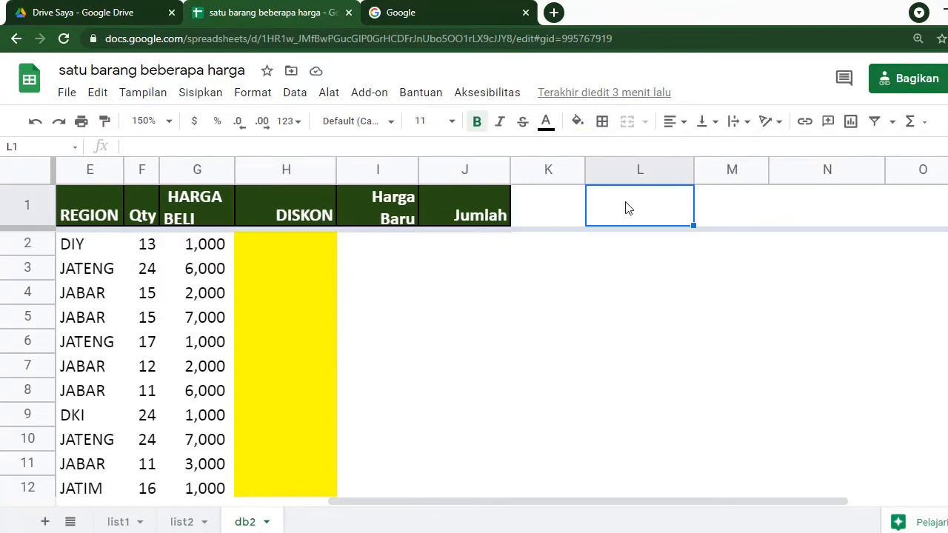
type("=que")
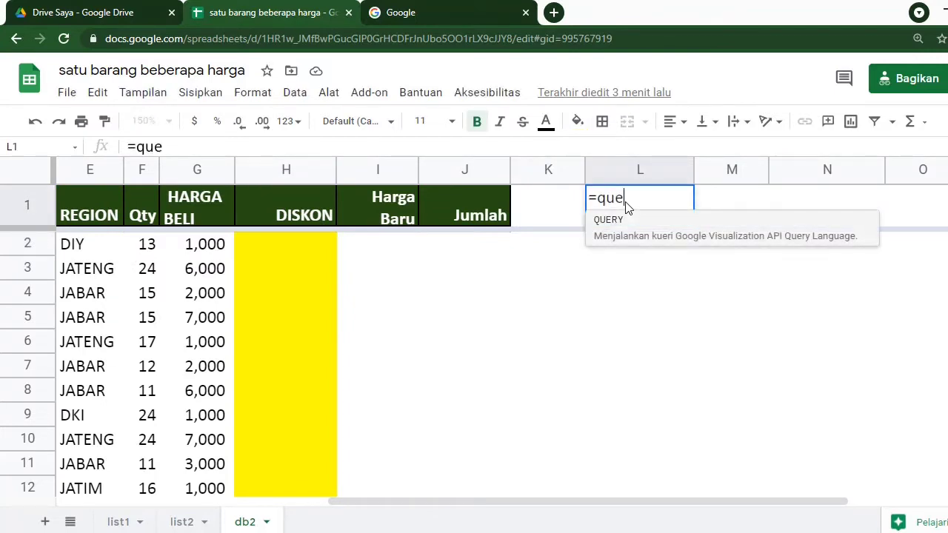
type("ry")
key("Tab")
type("(")
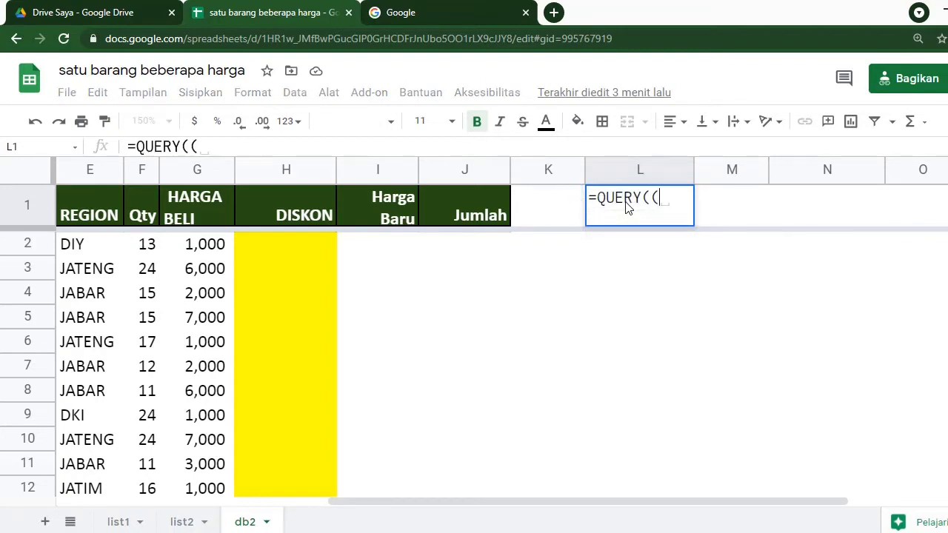
left_click(181, 522)
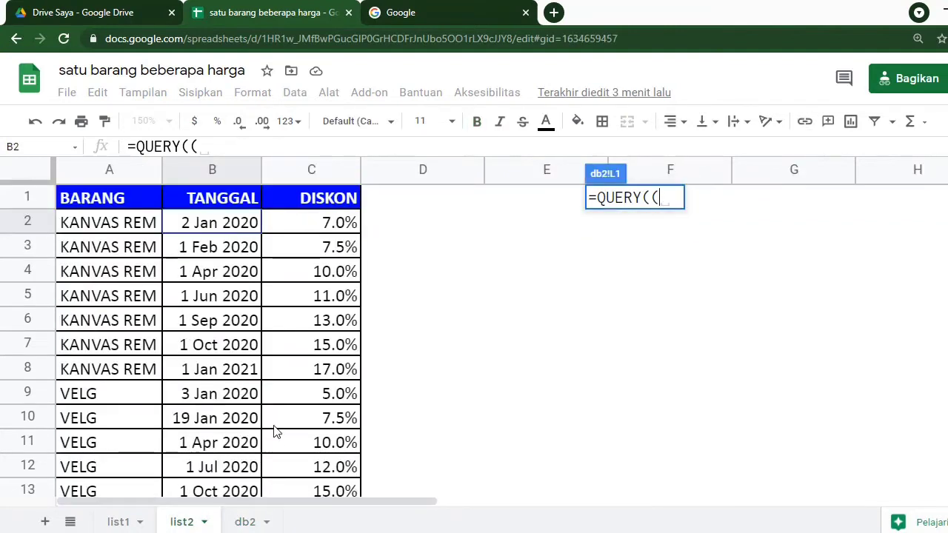
left_click(110, 170)
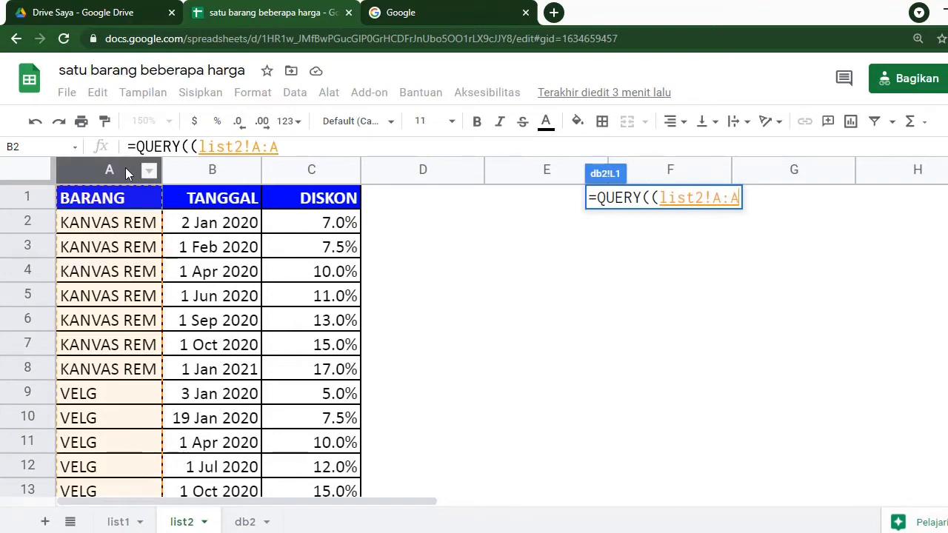
left_click_drag(125, 167, 293, 153)
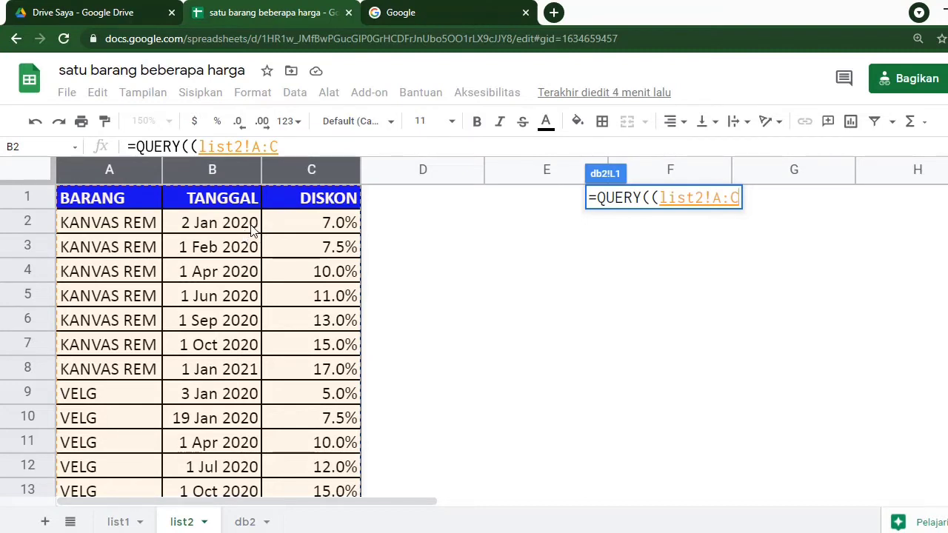
type(",")
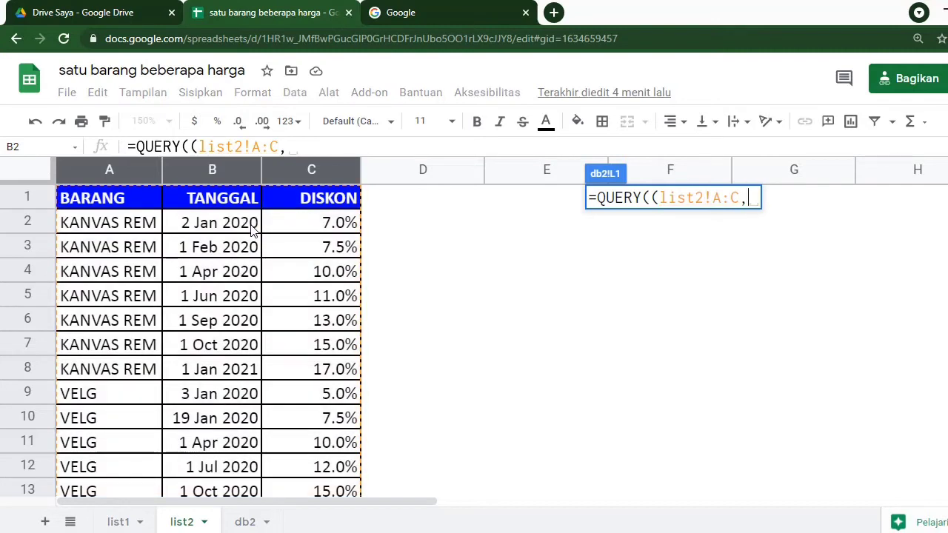
- Add the query text "select B,C where A=" to the L1 formula, close both parentheses and enter it
type("\"select")
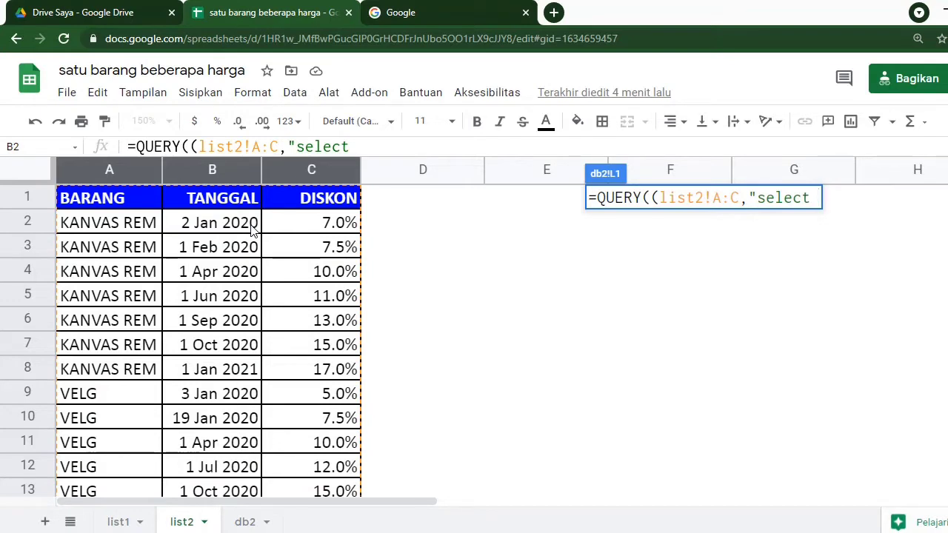
type(" b")
key("BackSpace")
type("B,")
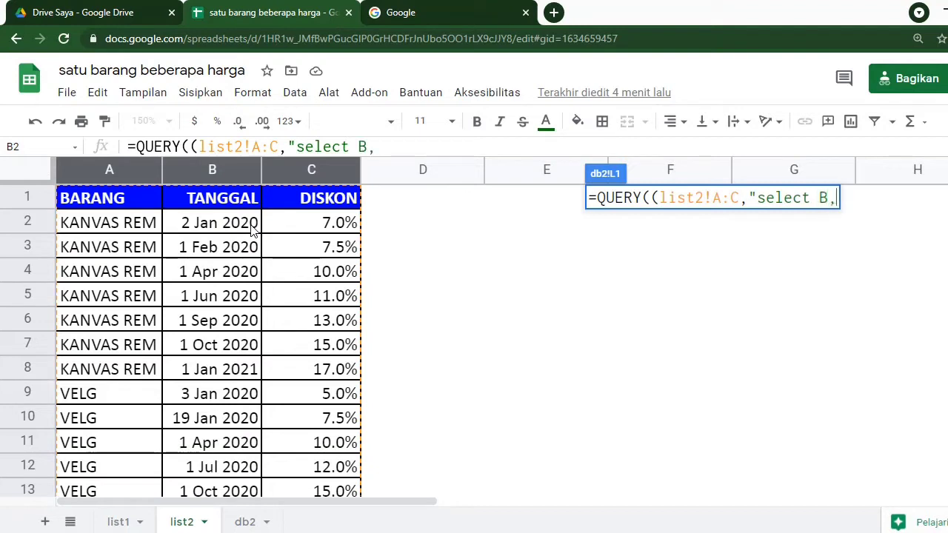
type("C")
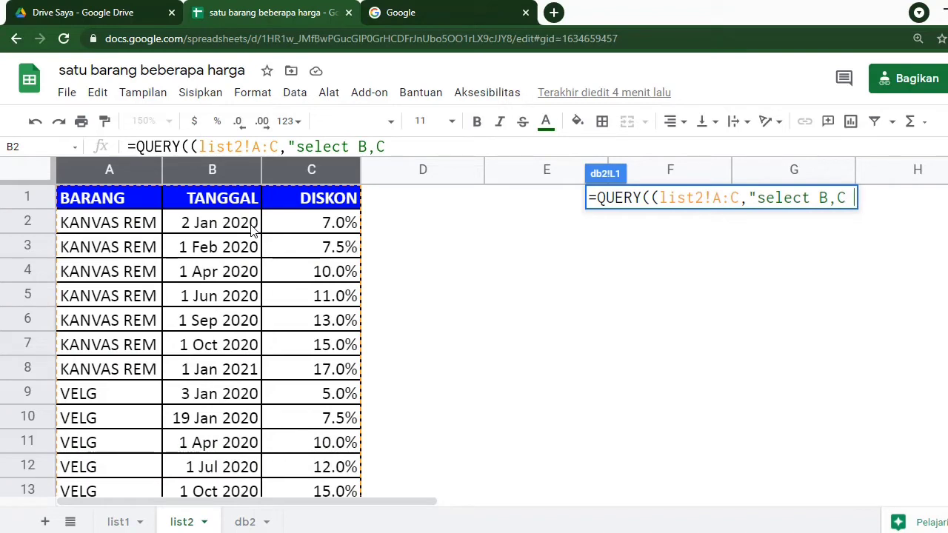
type(" where")
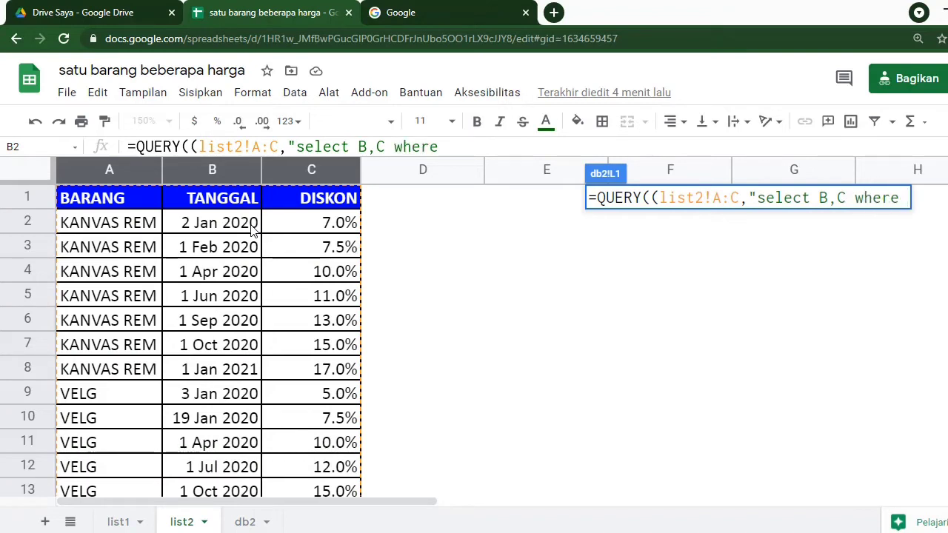
type(" A=")
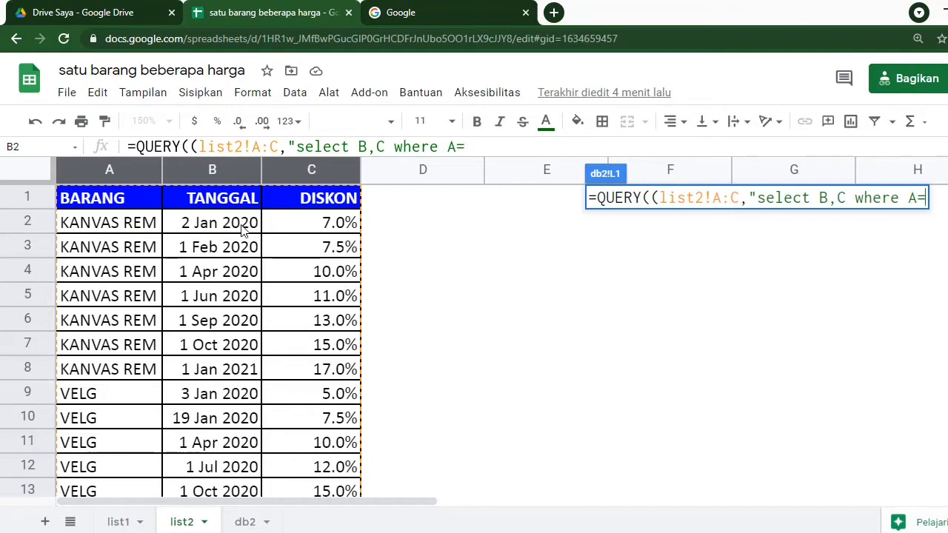
type("\"))")
key("Return")
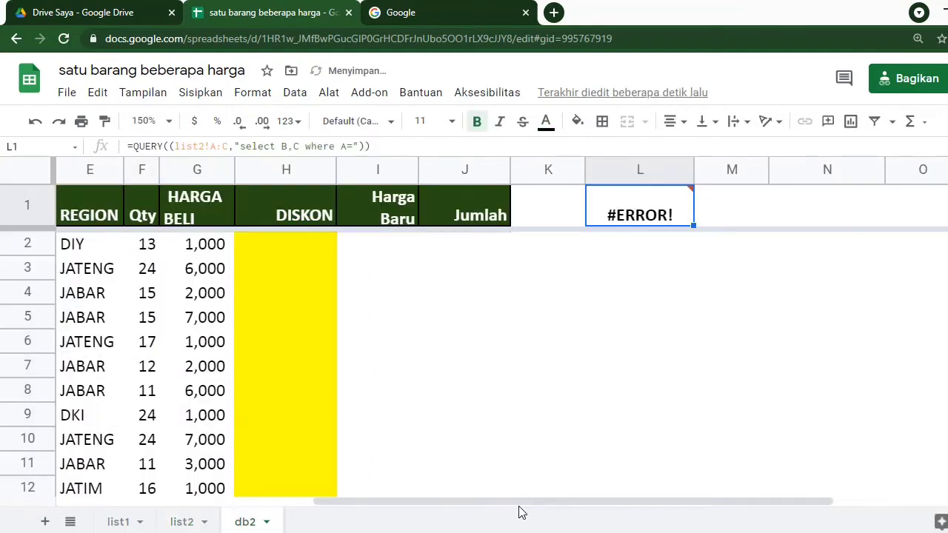
- Remove the extra opening parenthesis before list2!A:C and the extra closing parenthesis from the QUERY formula in L1
left_click_drag(511, 503, 256, 503)
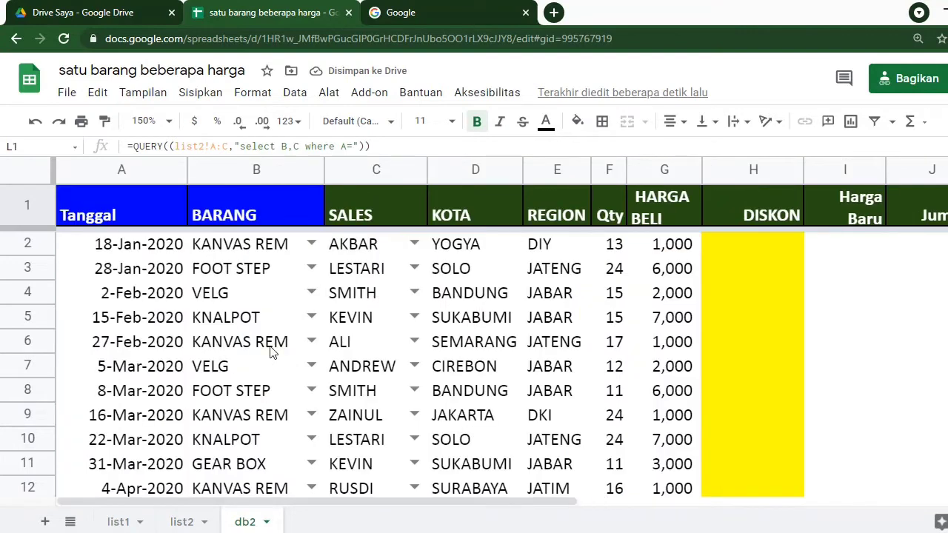
left_click(253, 250)
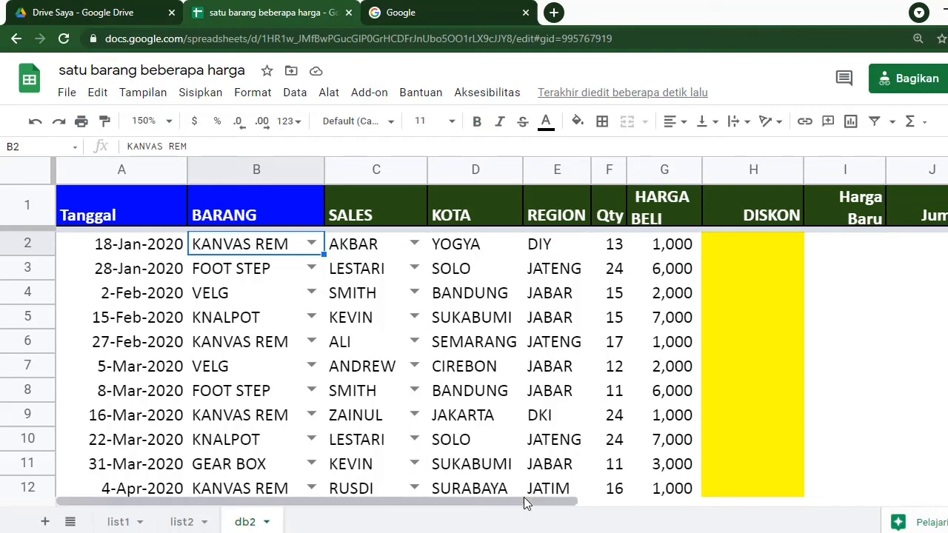
scroll(690, 483, "right", 5)
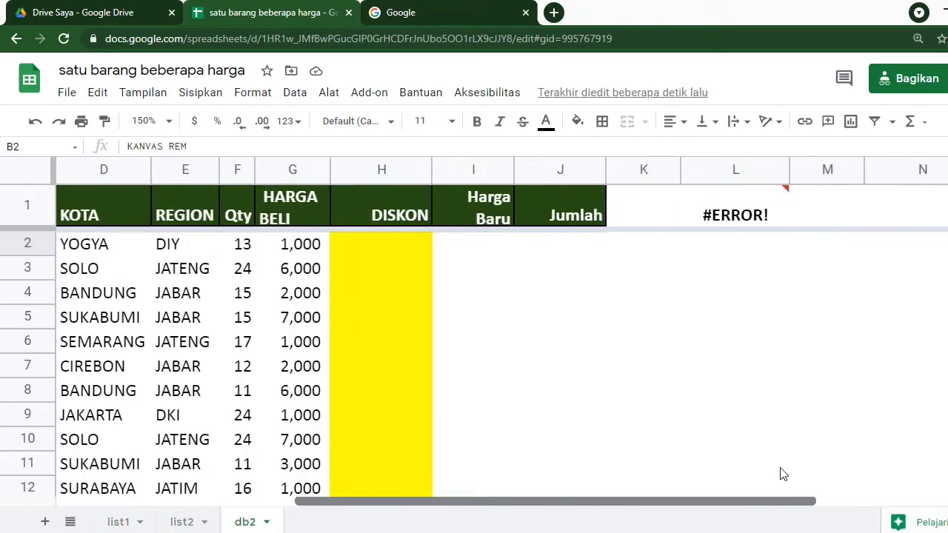
left_click(649, 212)
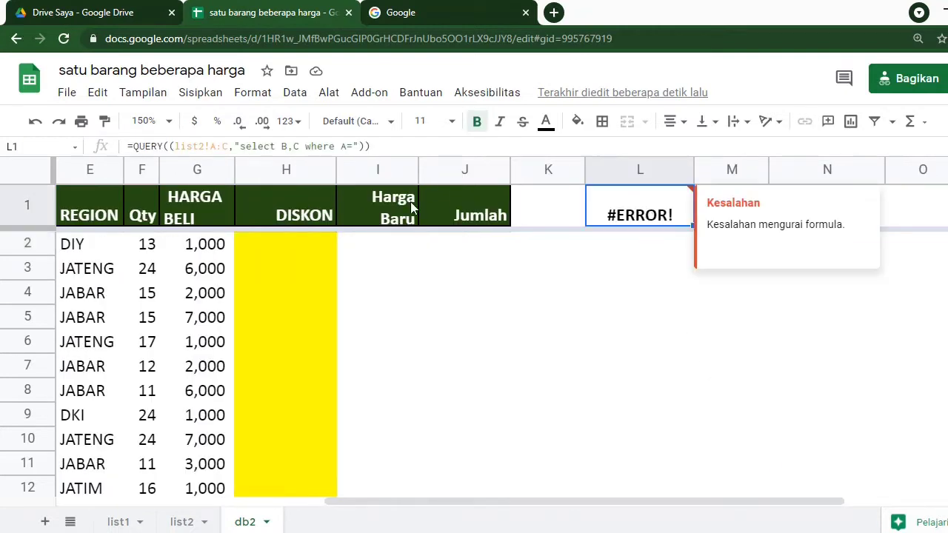
left_click(357, 145)
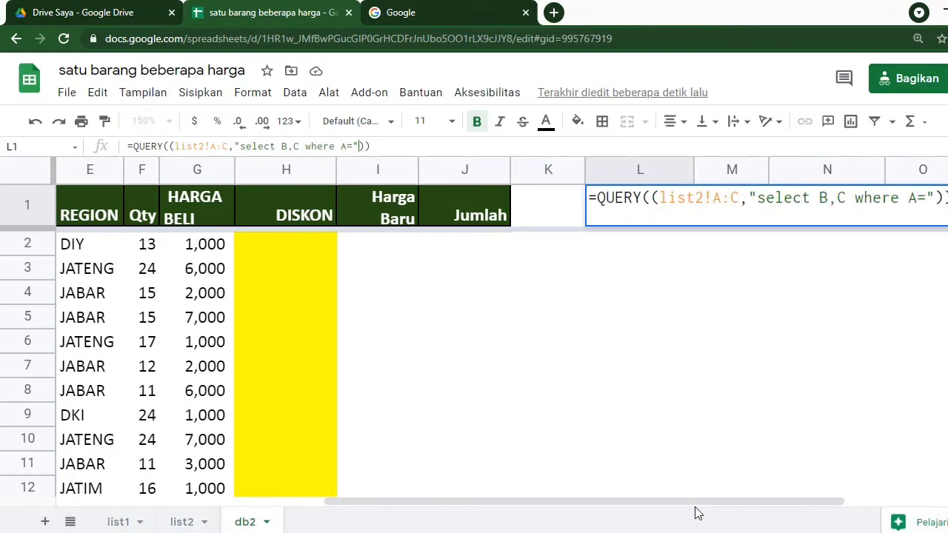
left_click_drag(703, 505, 811, 506)
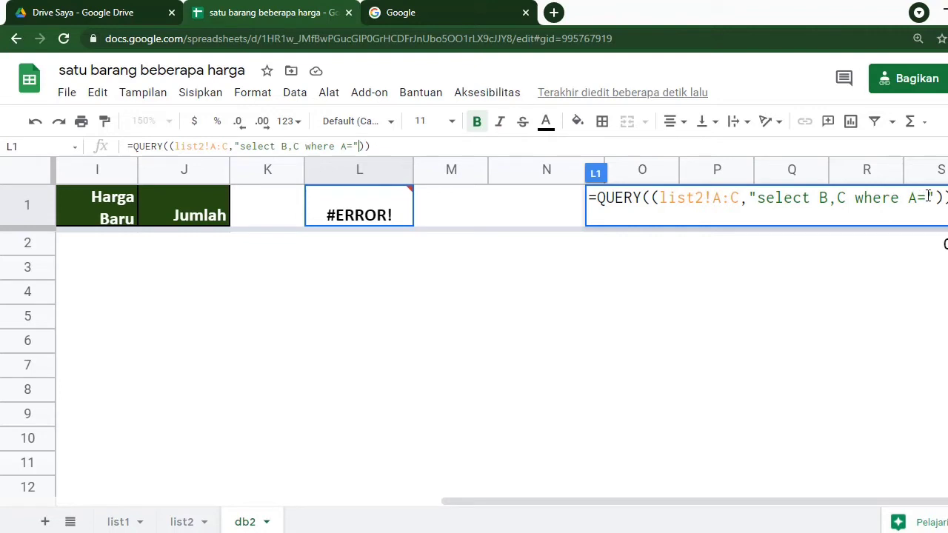
key("shift+Right")
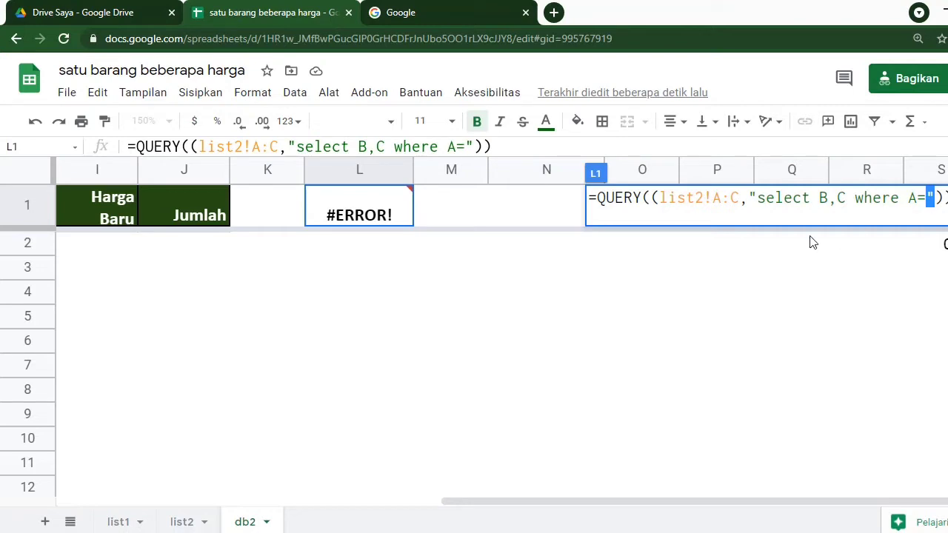
left_click(651, 198)
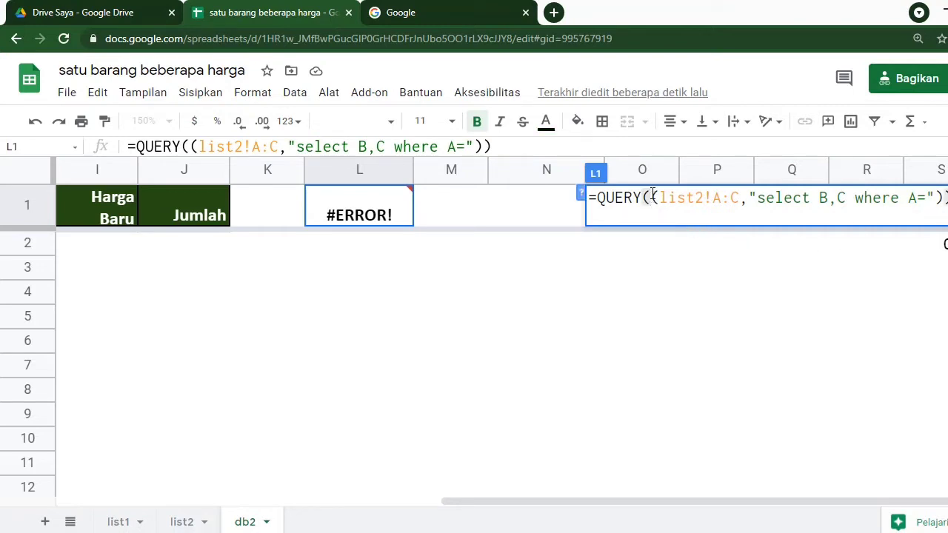
key("BackSpace")
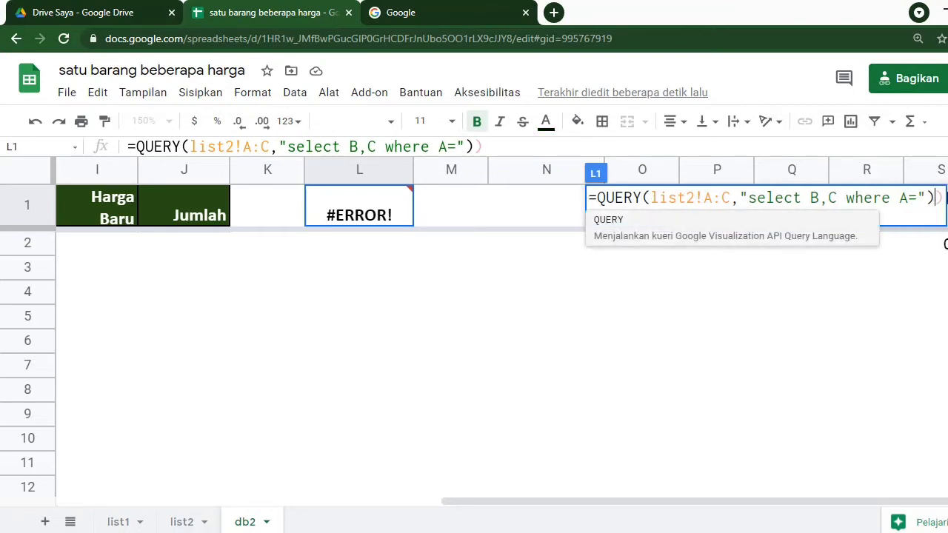
left_click_drag(935, 199, 944, 198)
key("BackSpace")
- Rewrite the end of the query text after A= as '"&& "'" to make room for a concatenated cell reference between single quotes
left_click(925, 198)
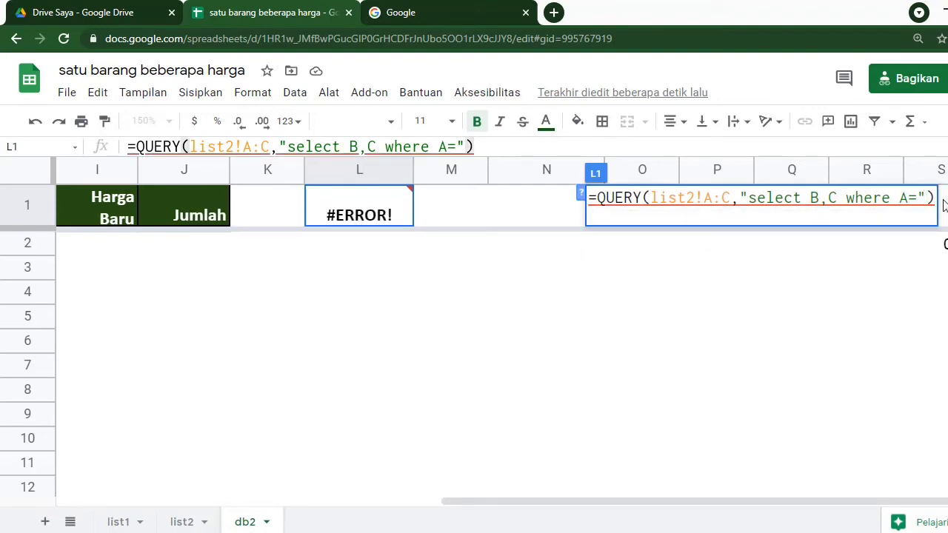
key("BackSpace")
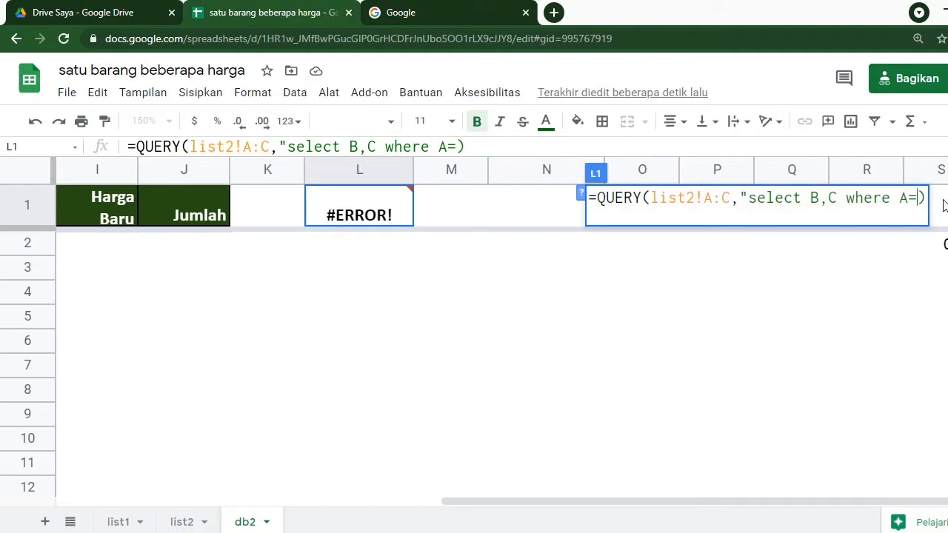
type("' '")
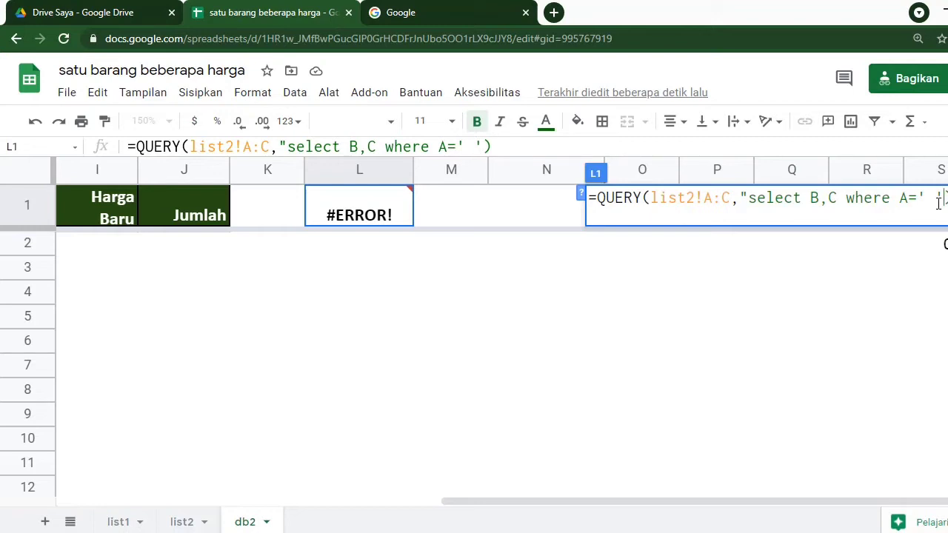
type("\"")
type("\"")
key("BackSpace")
type("\" '")
key("BackSpace")
type("\"")
key("Delete")
type("&&")
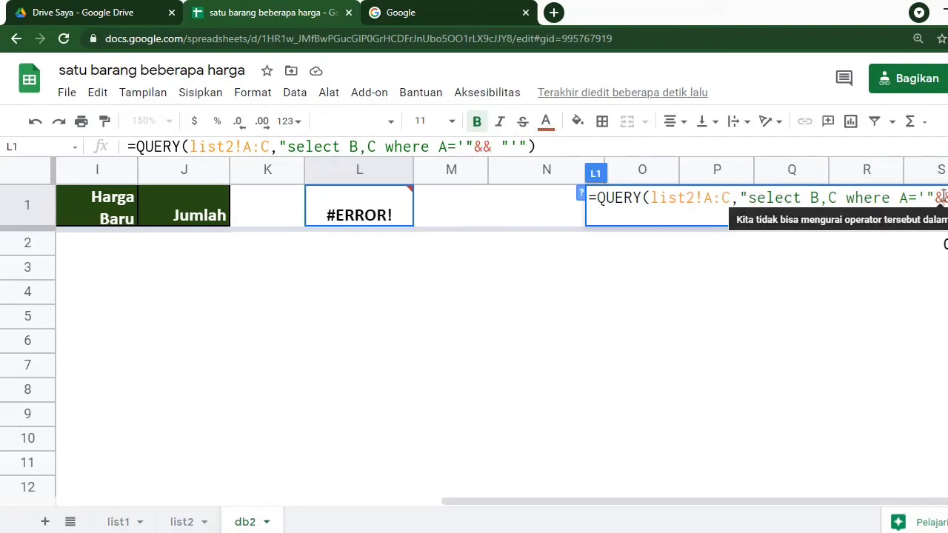
- Insert the cell reference B2 between the two ampersands as the item criterion of the query
left_click(944, 196)
type("b2")
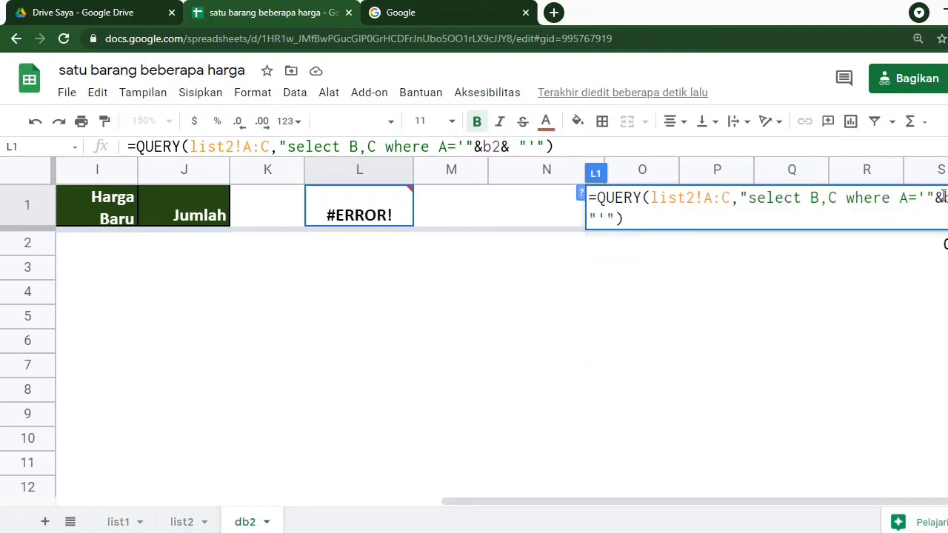
key("BackSpace")
key("BackSpace")
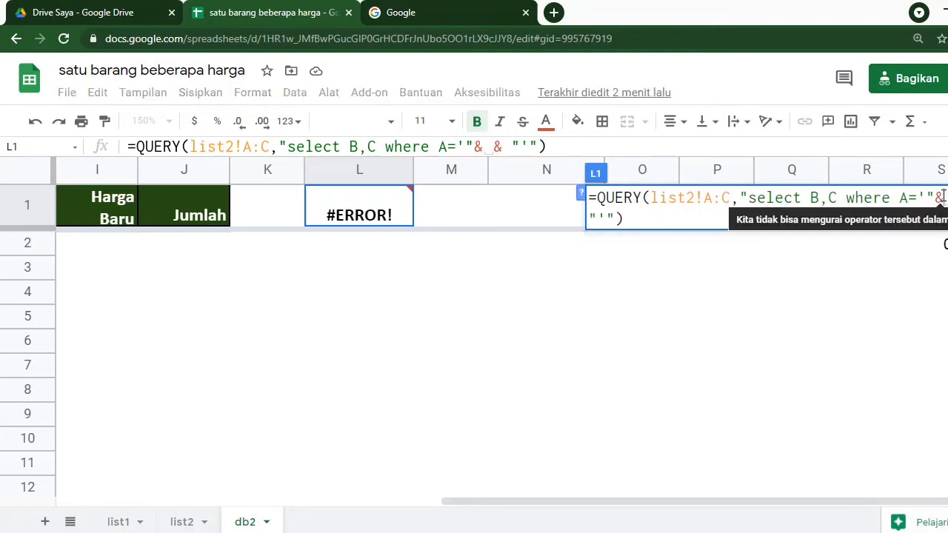
type("B")
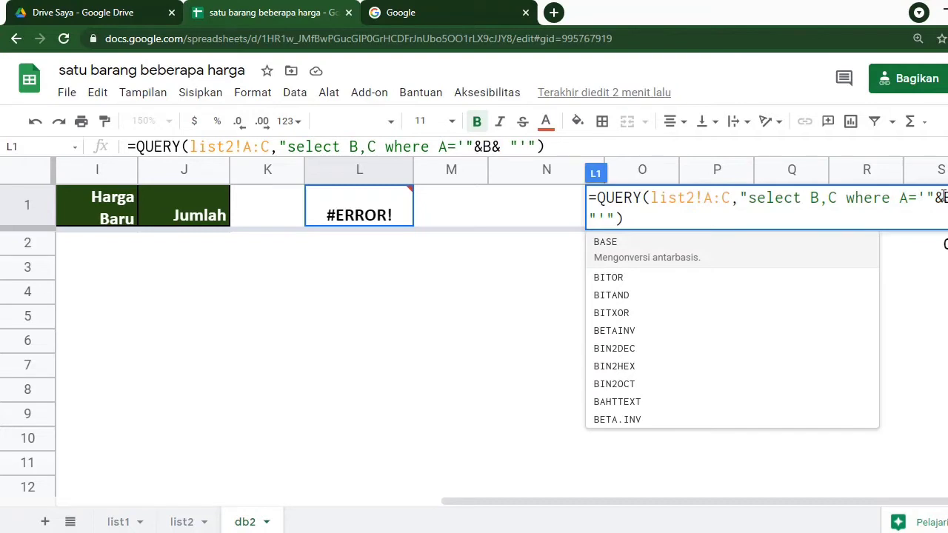
type("2")
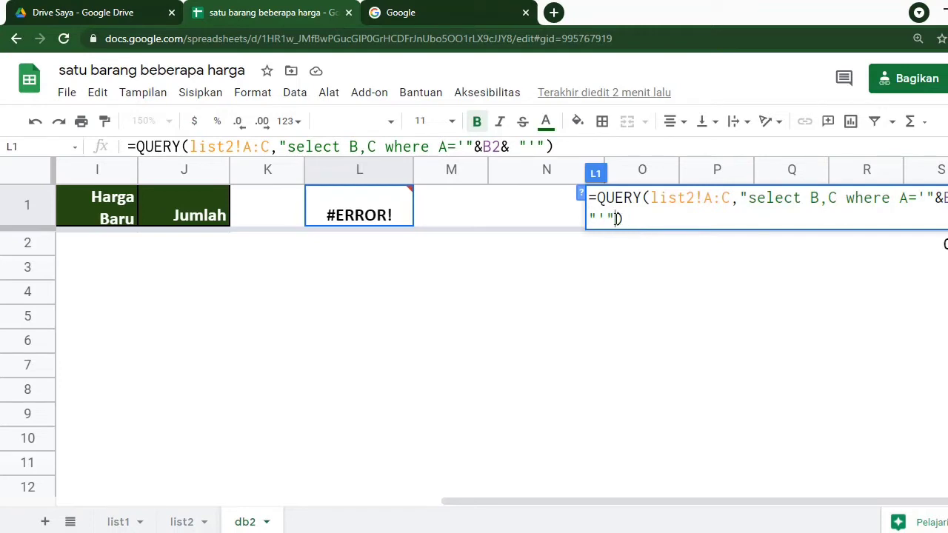
- Add 1 as the headers argument of the QUERY formula in L1 and enter the formula
type(",")
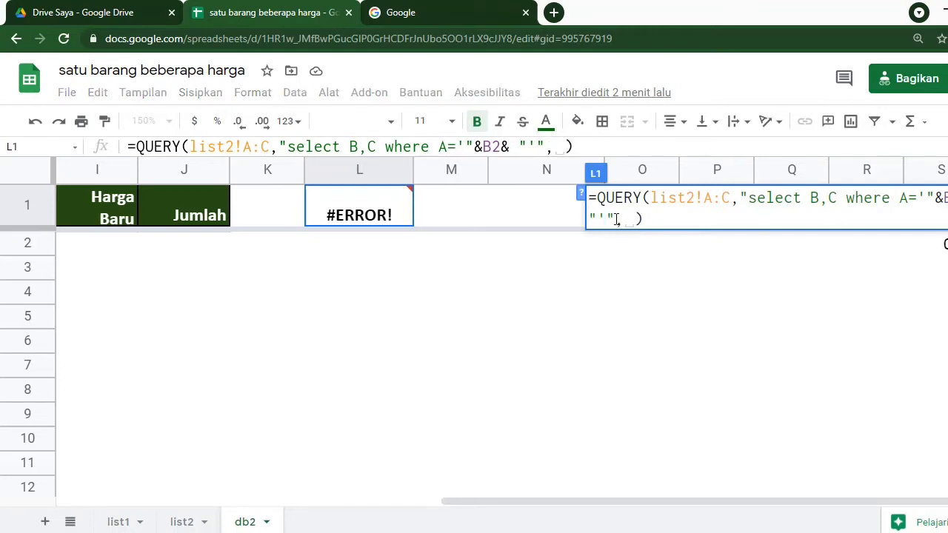
type("1")
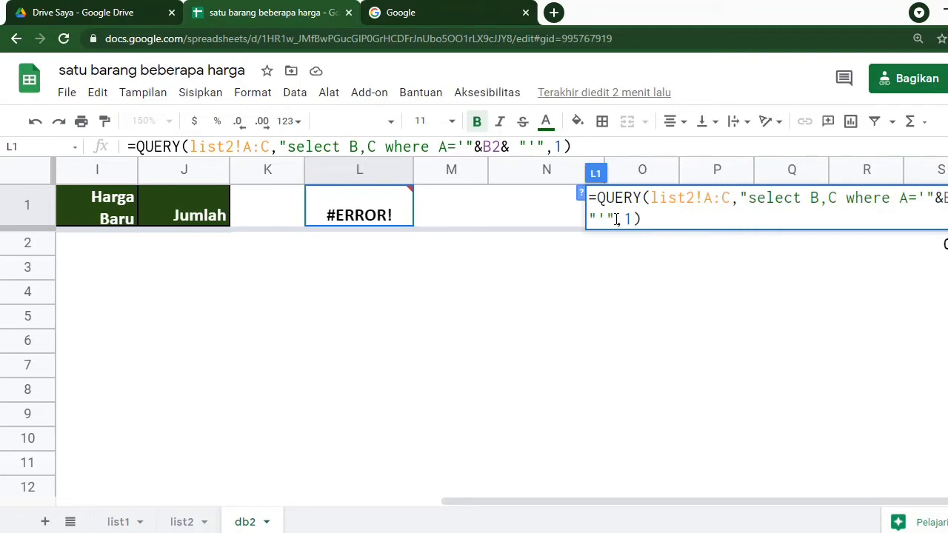
key("Return")
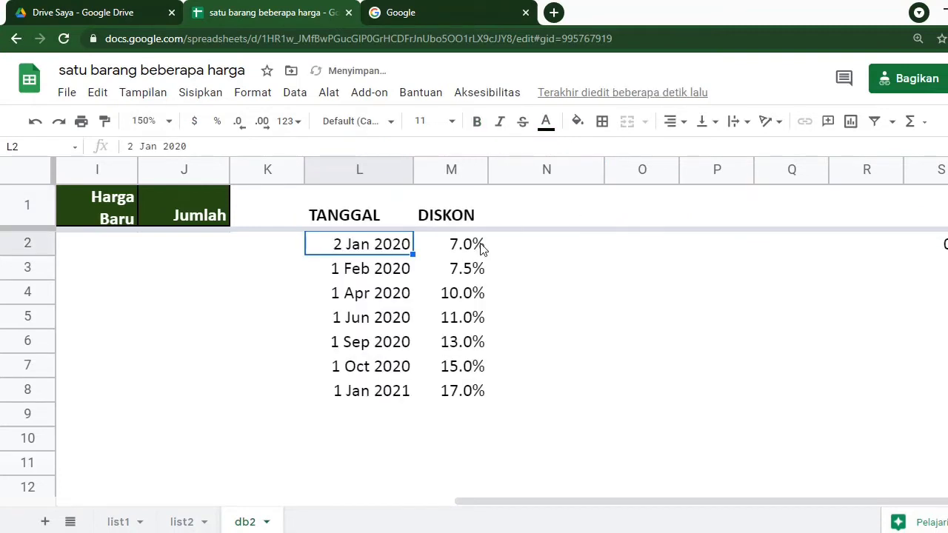
- Compare the dates and discounts returned in db2 columns L:M with the KANVAS REM rows in list2
left_click_drag(474, 506, 451, 505)
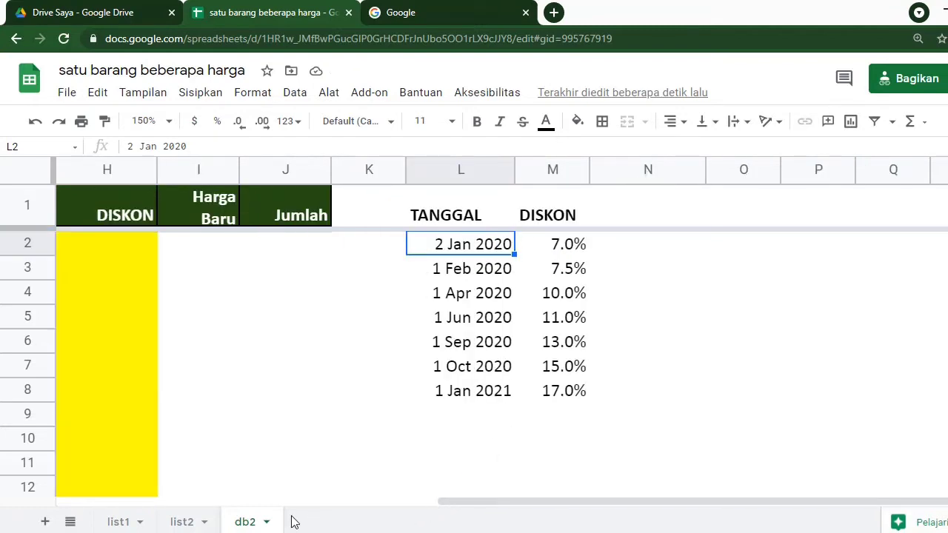
left_click(183, 522)
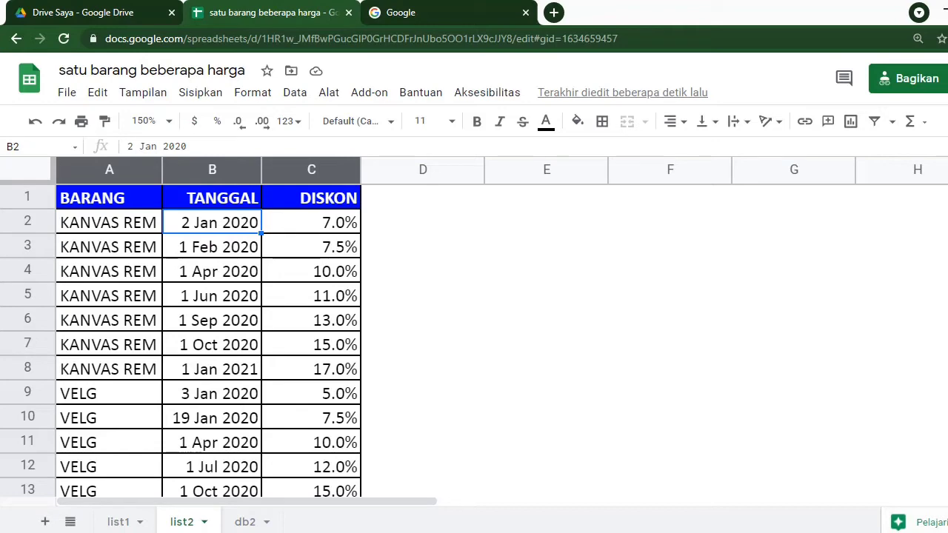
left_click(246, 524)
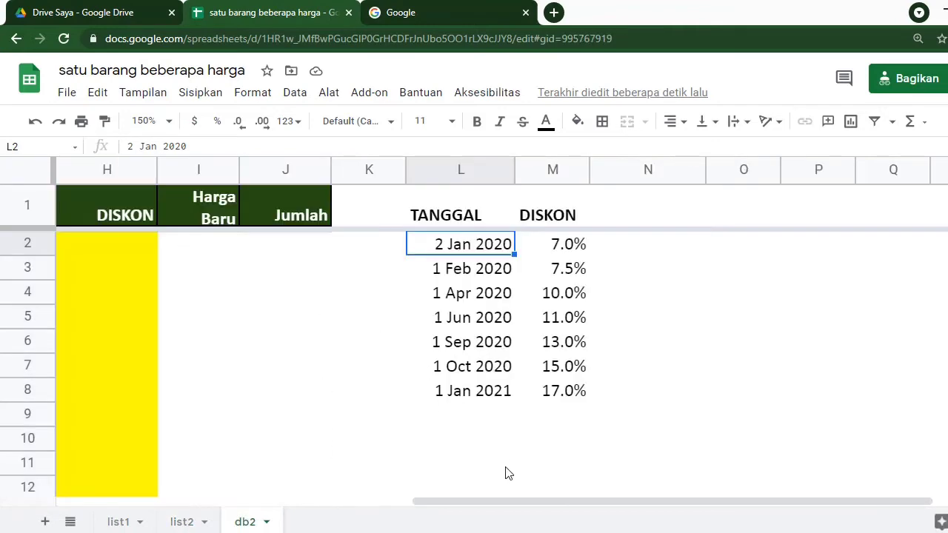
left_click_drag(479, 503, 247, 503)
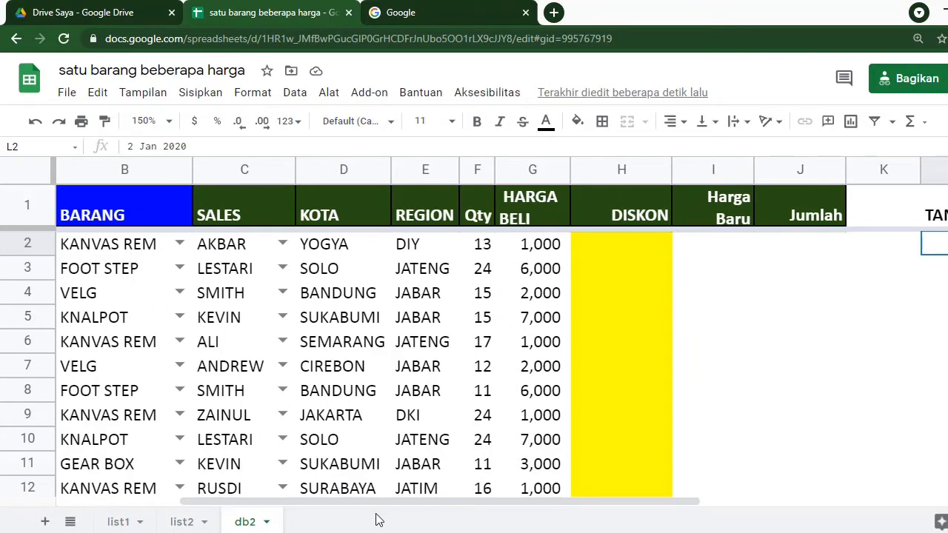
left_click(186, 520)
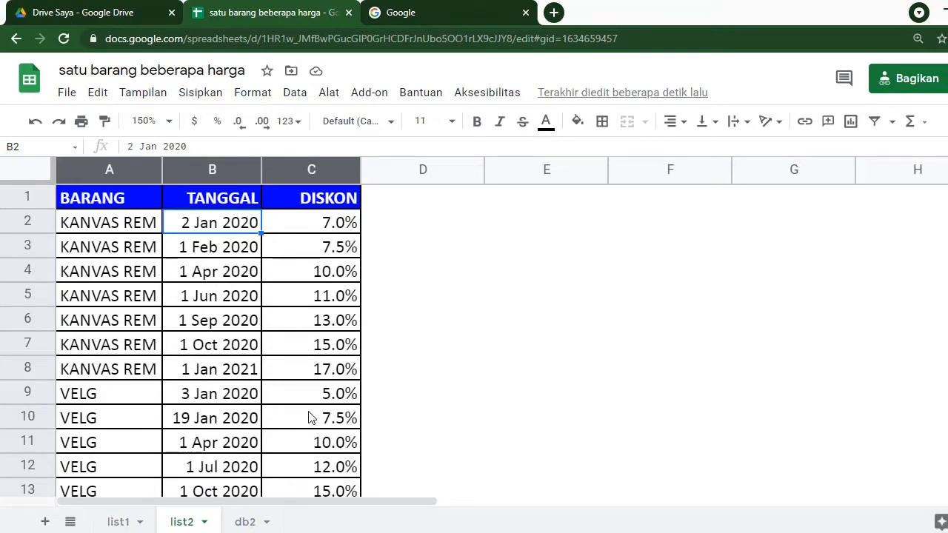
key("ctrl+shift+Page_Down")
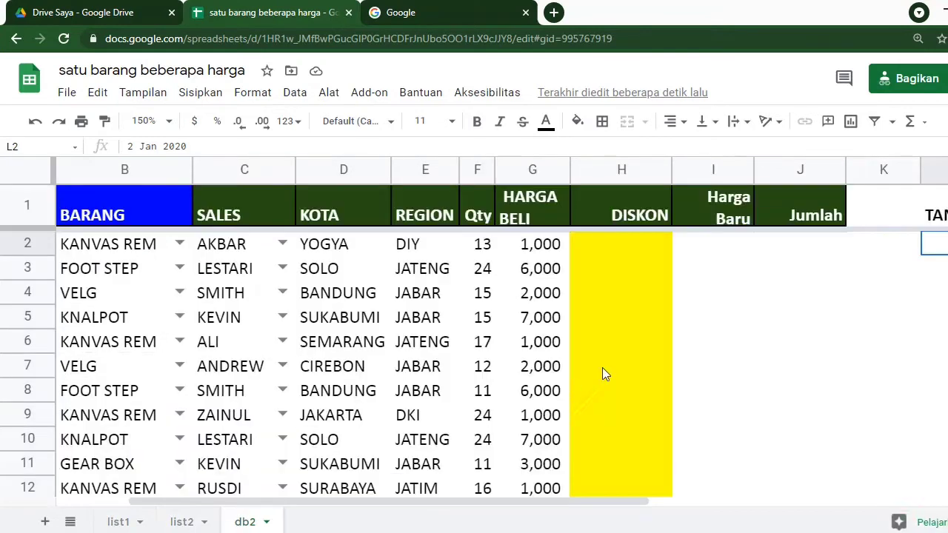
left_click_drag(639, 508, 785, 503)
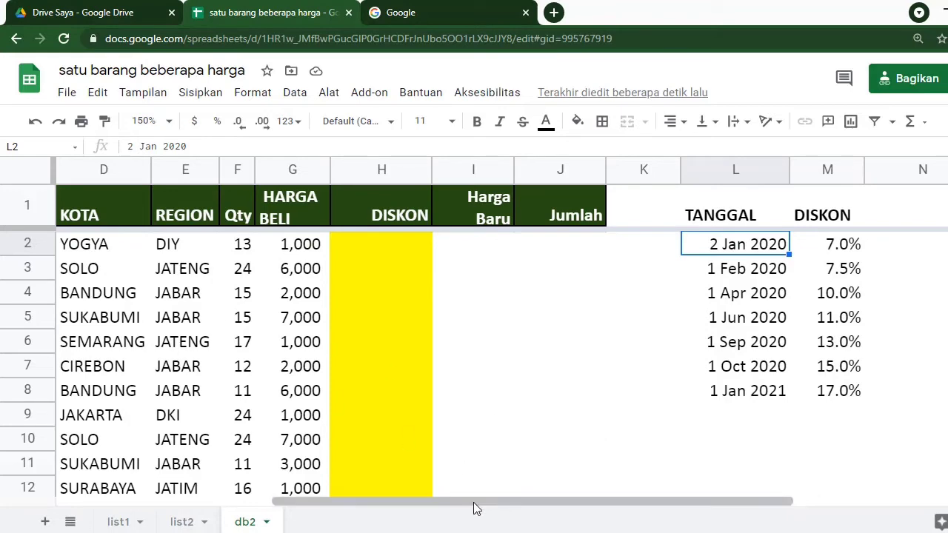
- Change the item of the first transaction, cell B2 in db2, to VELG
left_click_drag(474, 508, 299, 521)
left_click(267, 246)
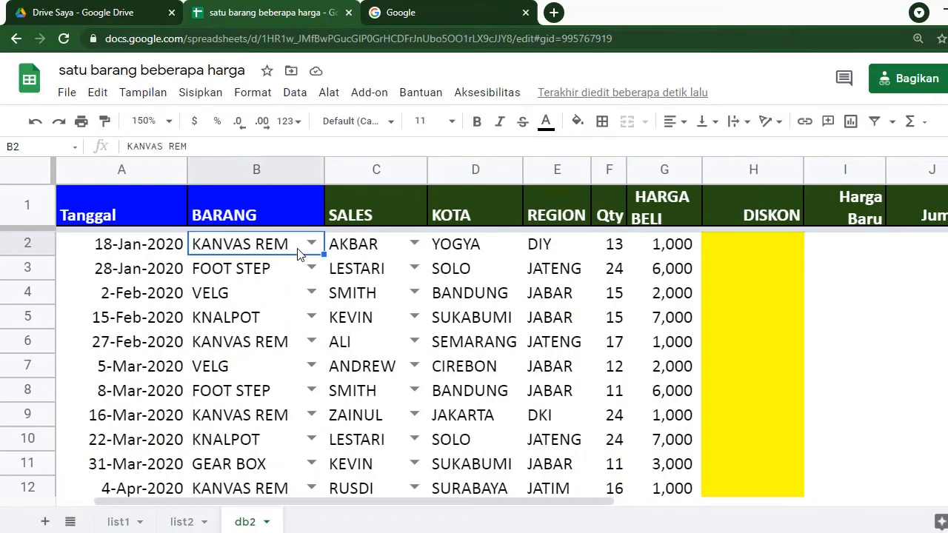
left_click(311, 244)
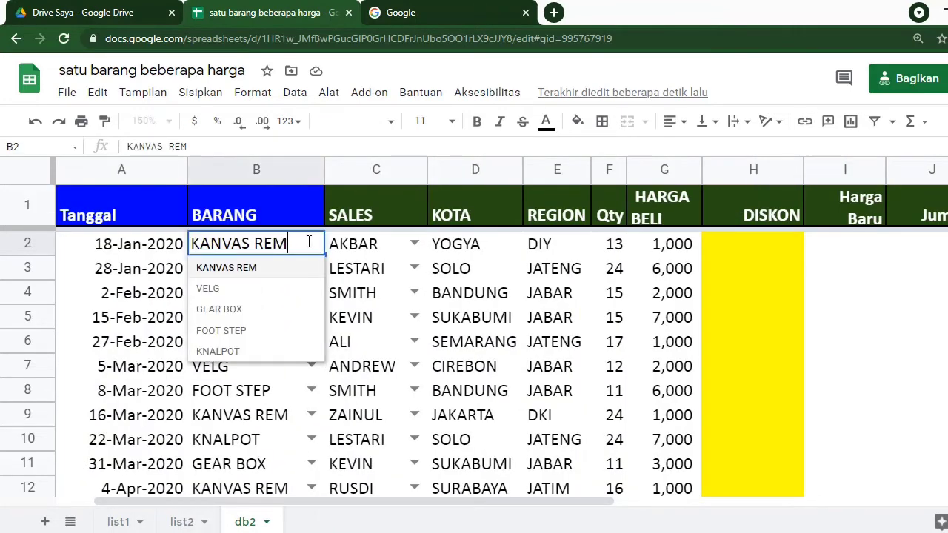
left_click(263, 290)
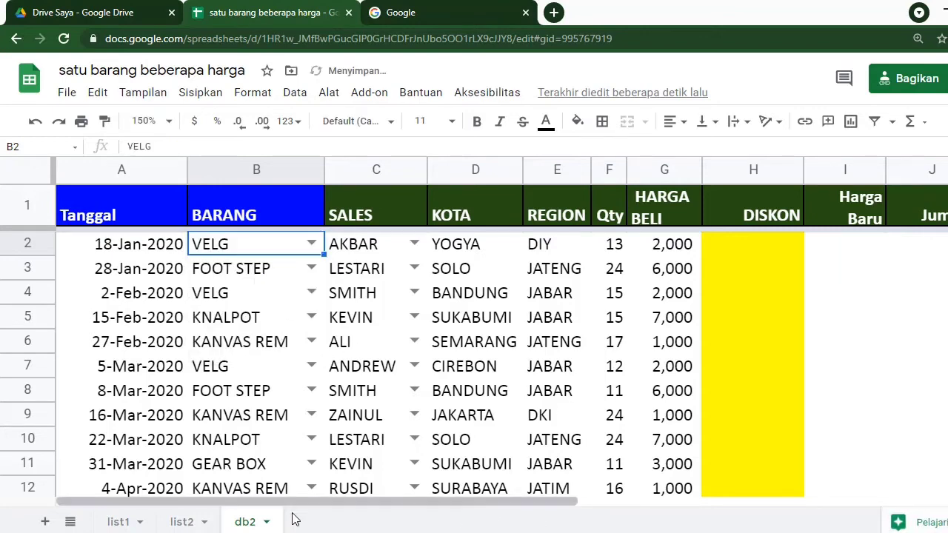
- Check the query result in db2 columns L:M against the VELG dates and discounts in list2
left_click(182, 521)
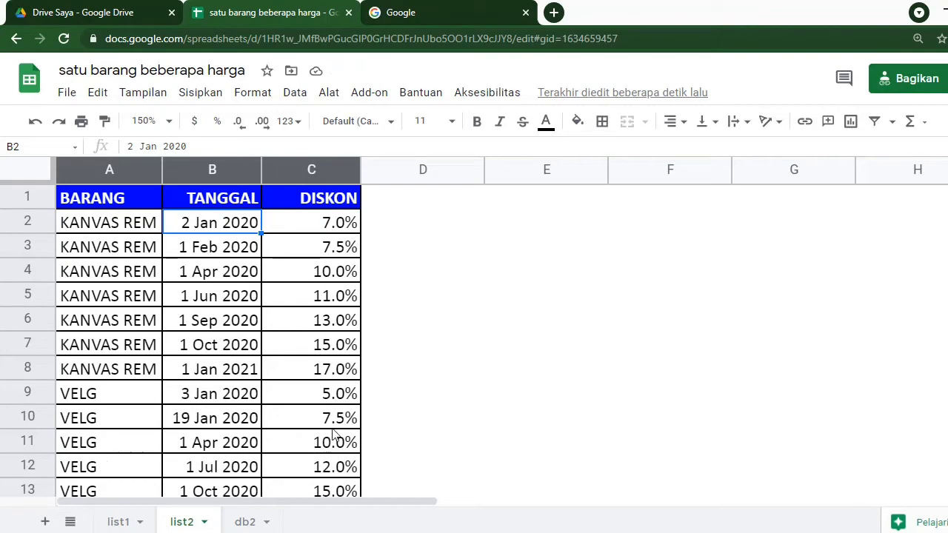
left_click(245, 522)
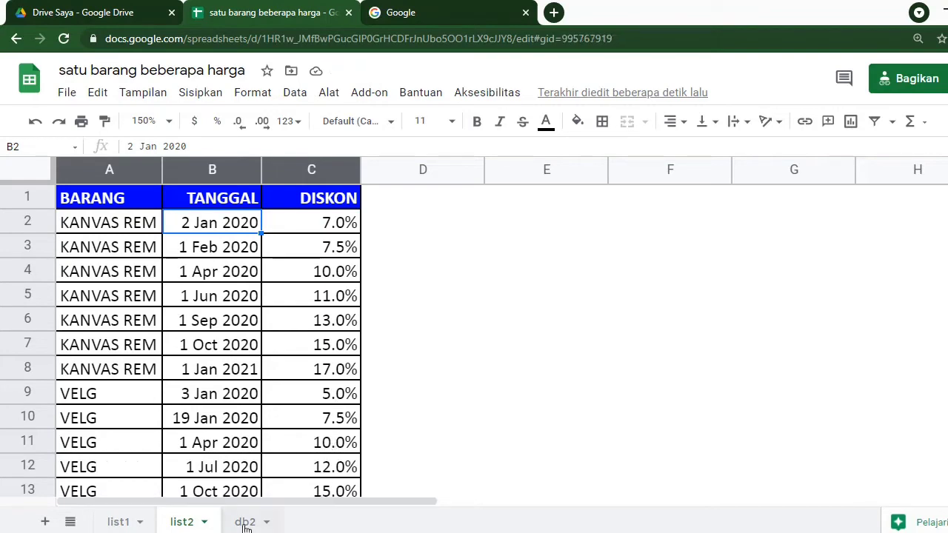
scroll(711, 492, "right", 5)
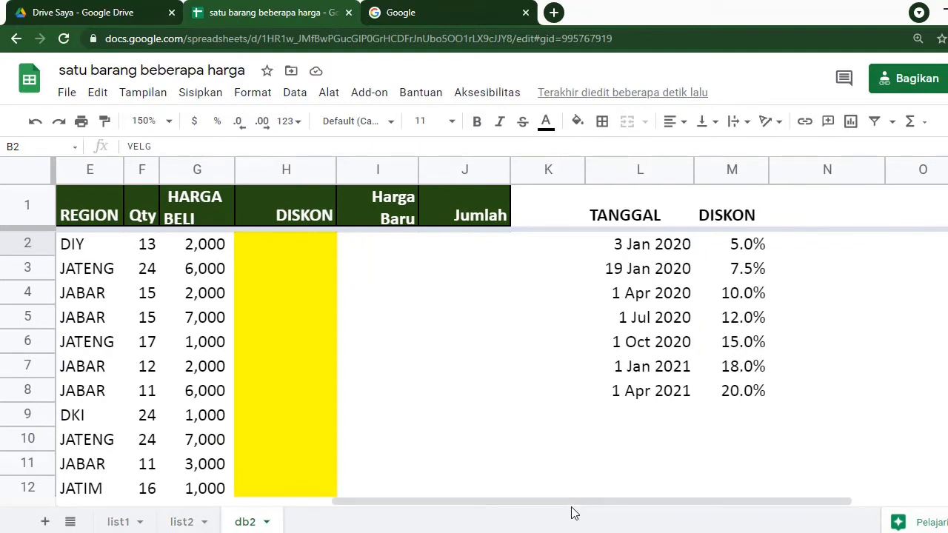
left_click(180, 524)
scroll(280, 459, "down", 2)
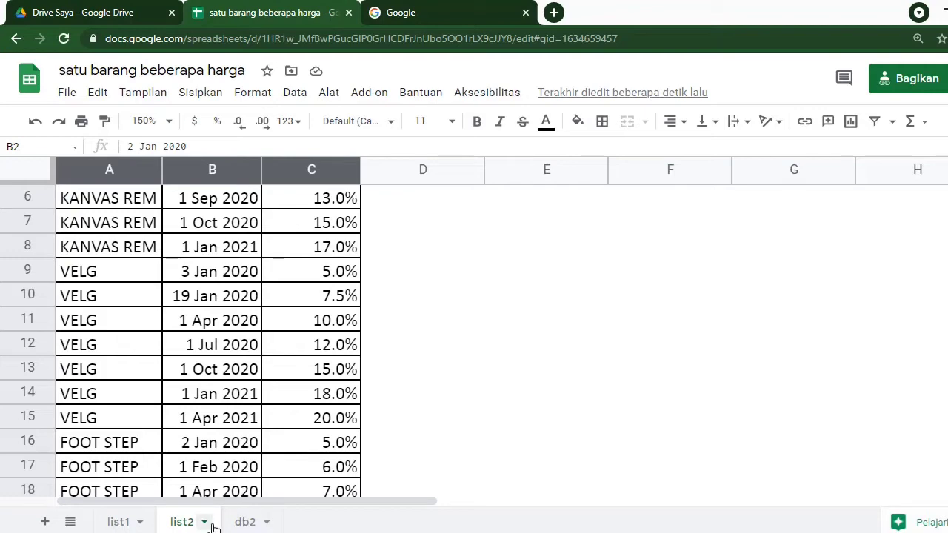
left_click(241, 522)
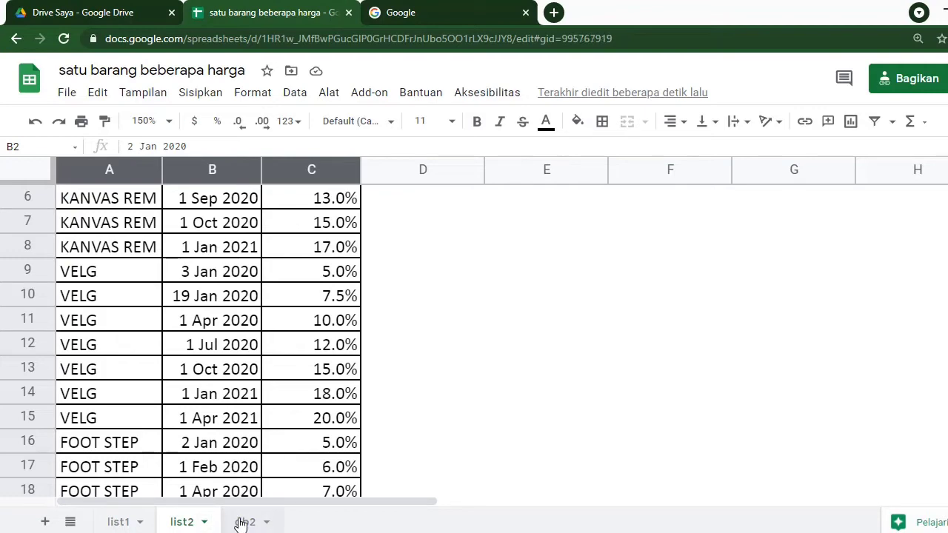
- Return to the db2 sheet, set its zoom to 125%, and narrow columns A, B and K
left_click_drag(461, 508, 247, 519)
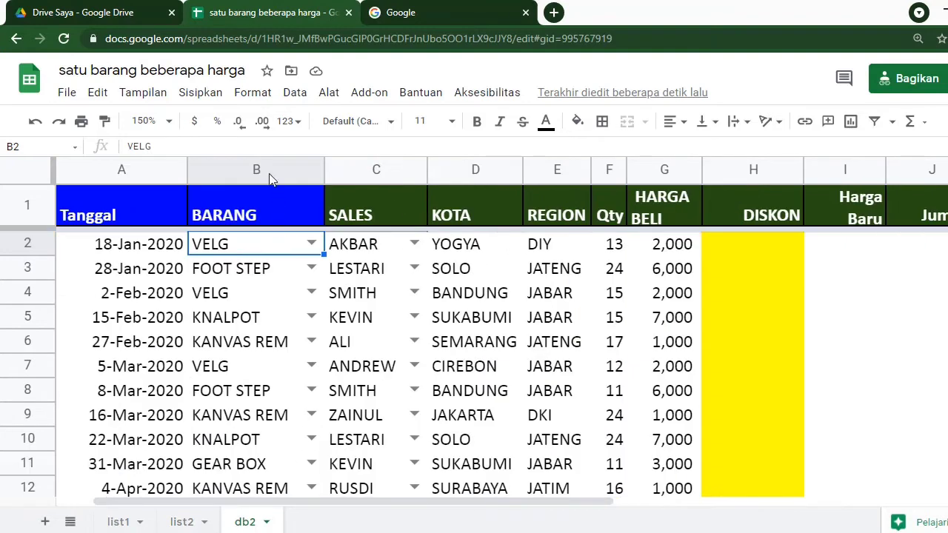
left_click(167, 121)
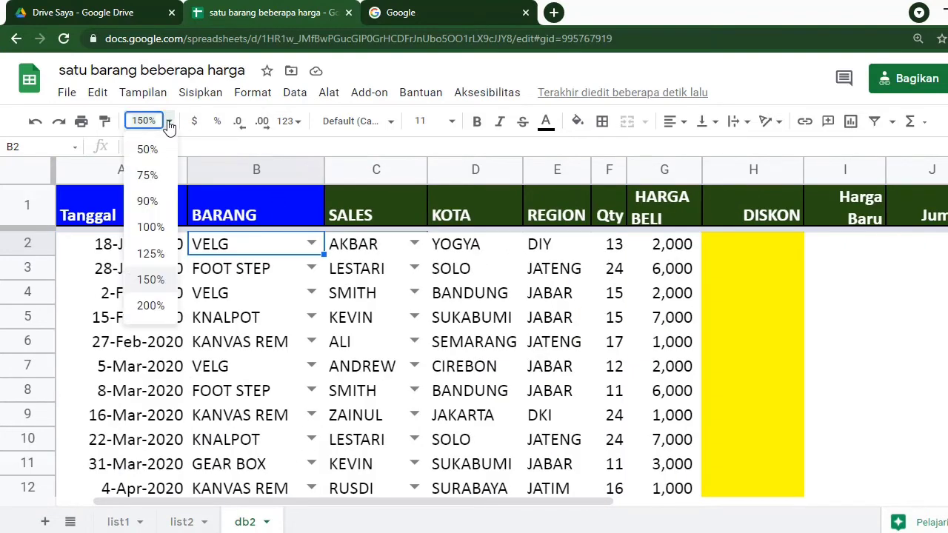
left_click(148, 254)
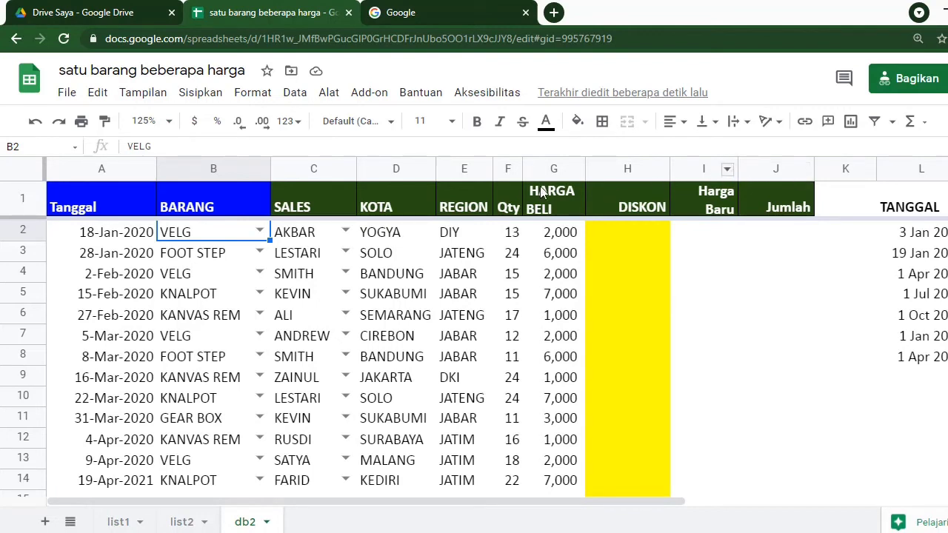
left_click_drag(156, 168, 145, 169)
left_click_drag(257, 168, 243, 169)
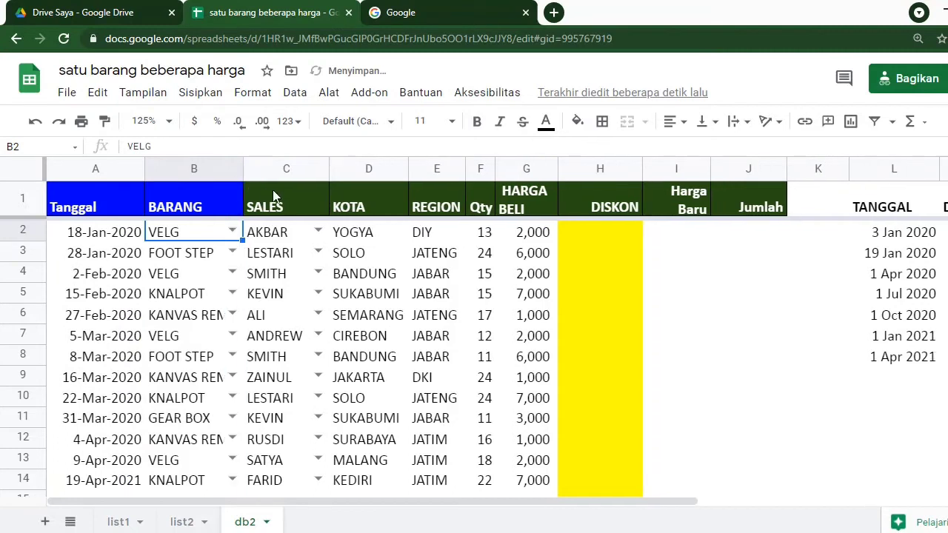
left_click(606, 232)
left_click_drag(846, 171, 823, 209)
- Review the QUERY formula in cell L1 of db2 without changing it
left_click(839, 214)
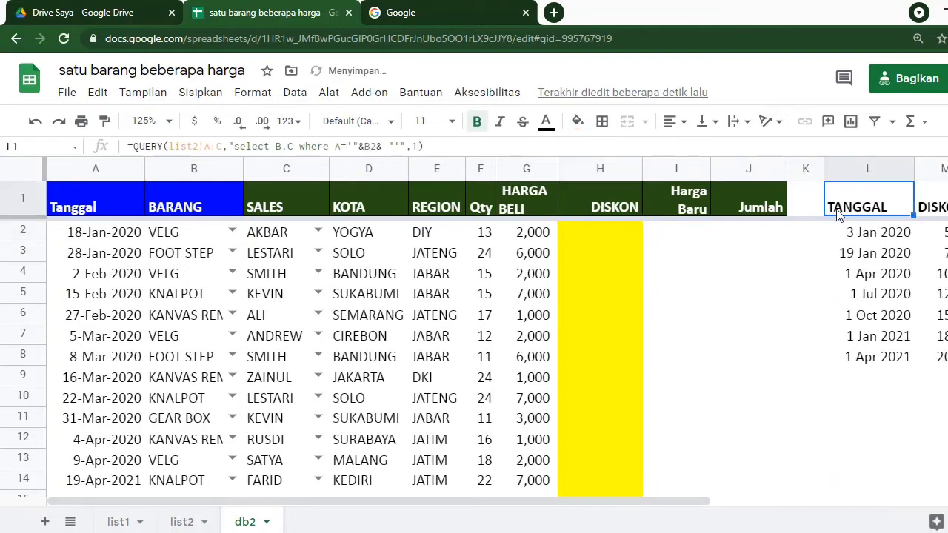
left_click(414, 146)
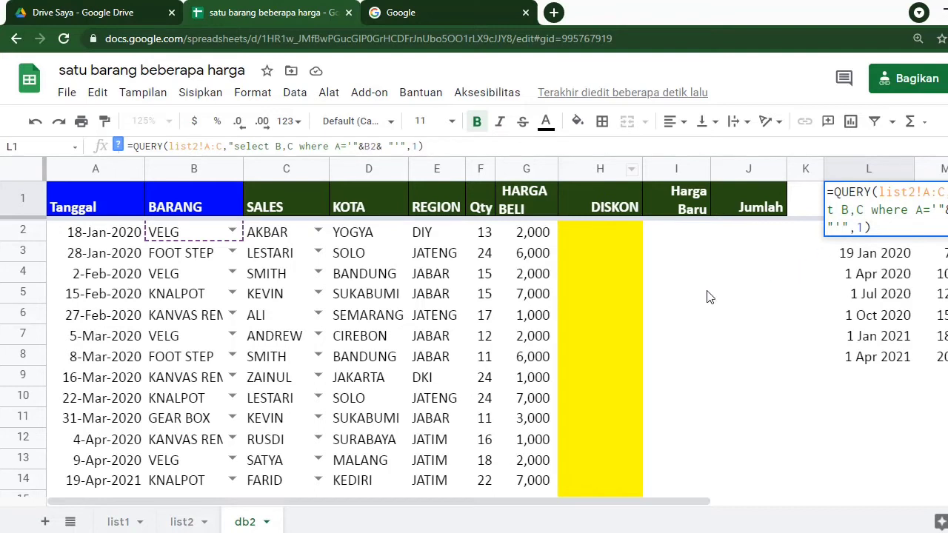
left_click(808, 208)
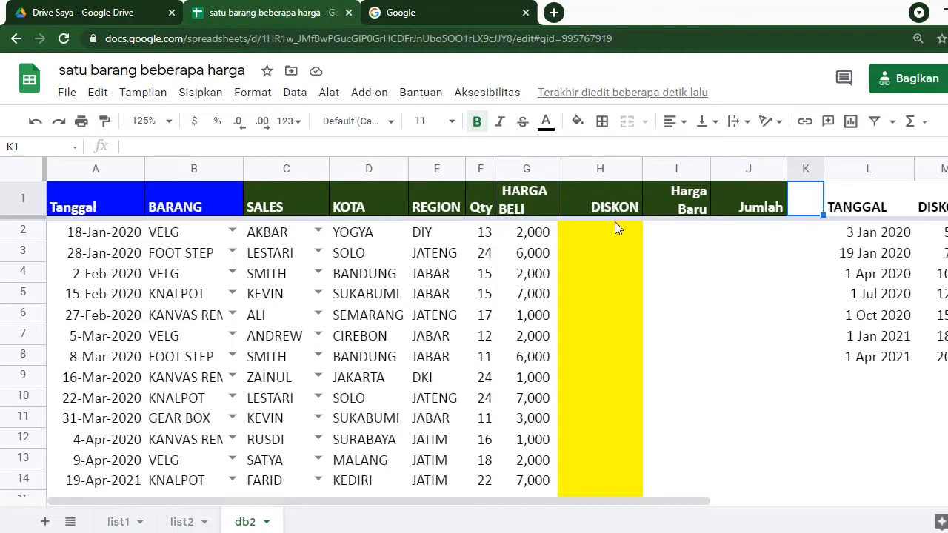
- Enter =VLOOKUP(A2,,2,1) in the first DISKON cell, H2, leaving the range argument empty
left_click(595, 227)
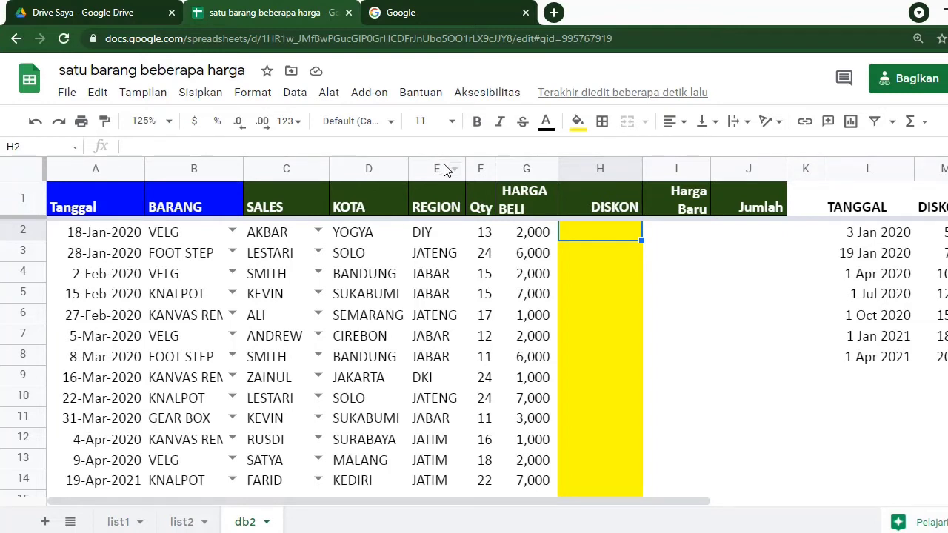
type("=vloo")
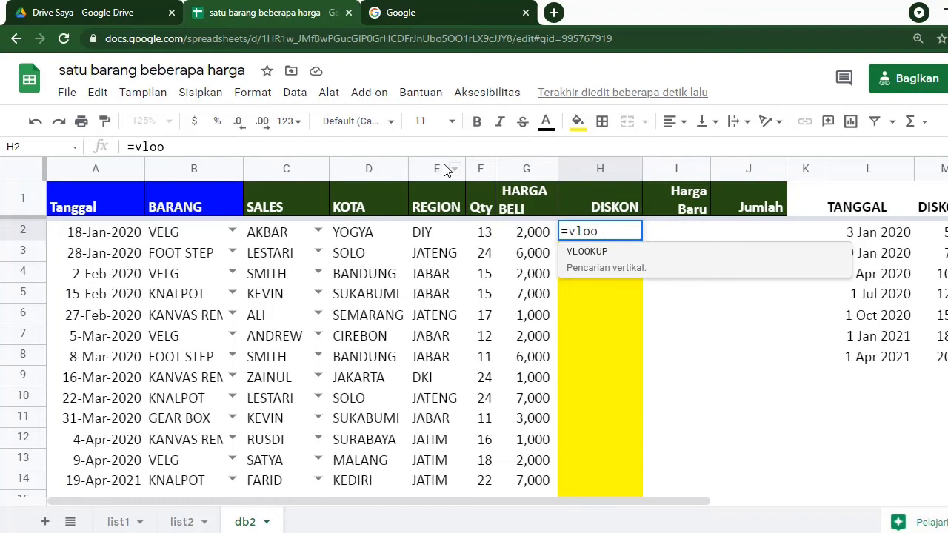
key("Tab")
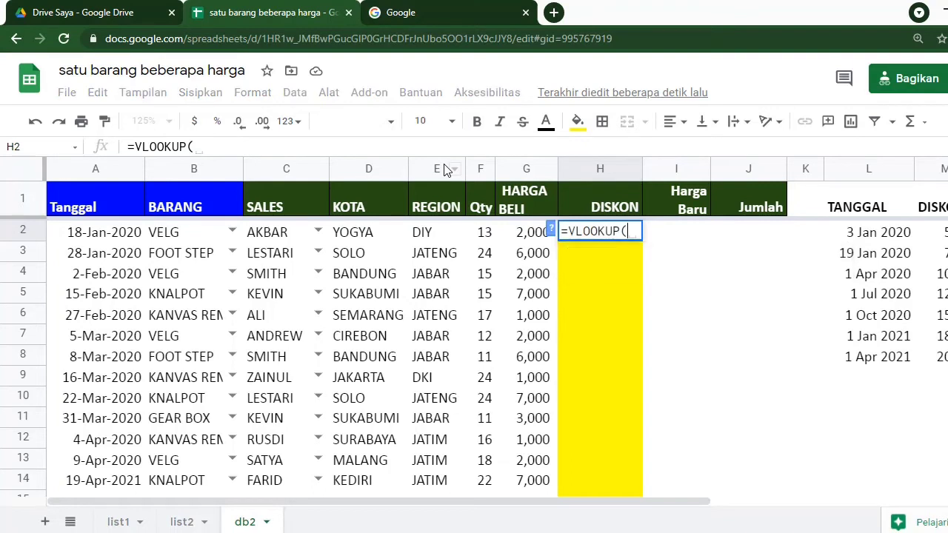
left_click(108, 235)
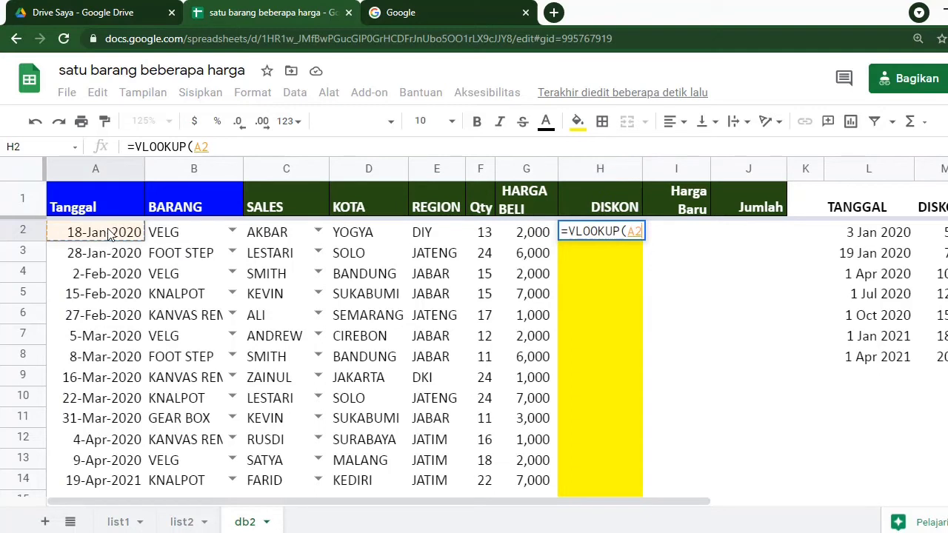
type(",")
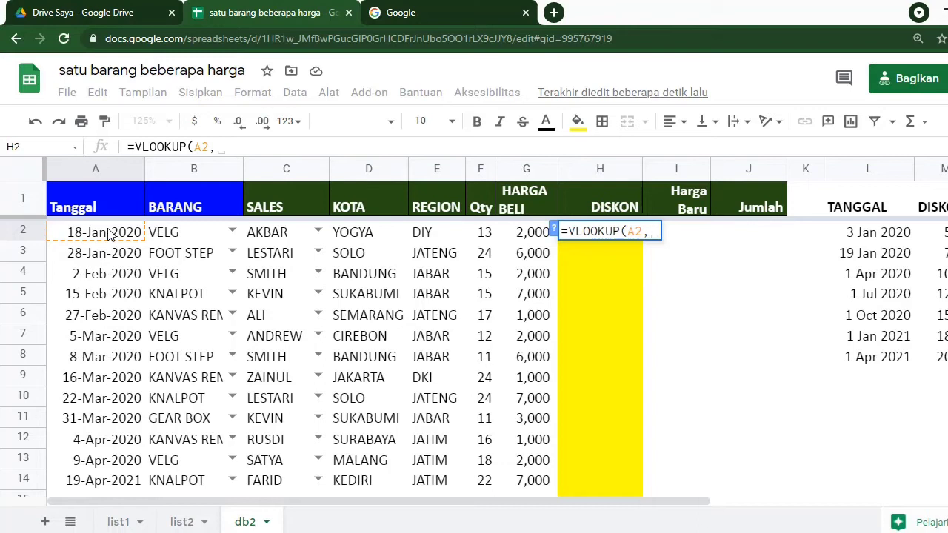
type(",")
type("2")
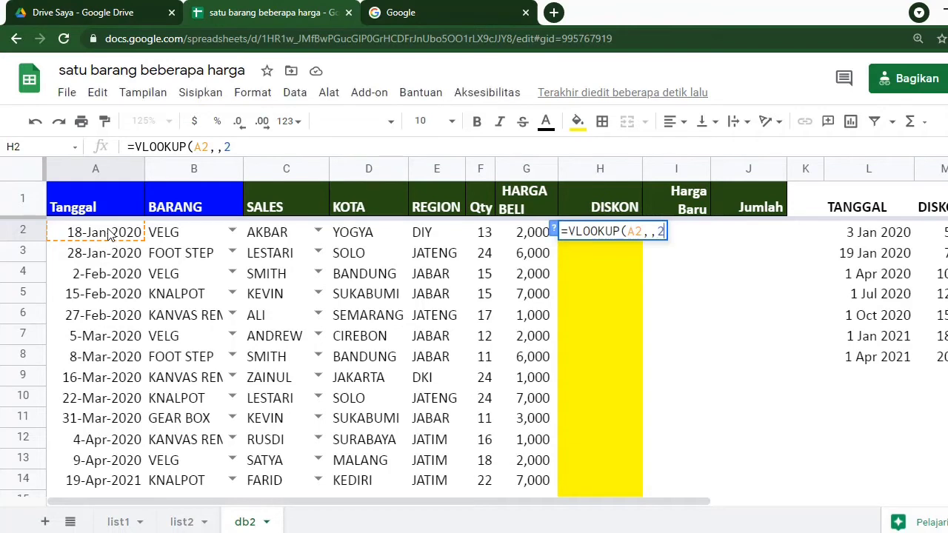
type(",")
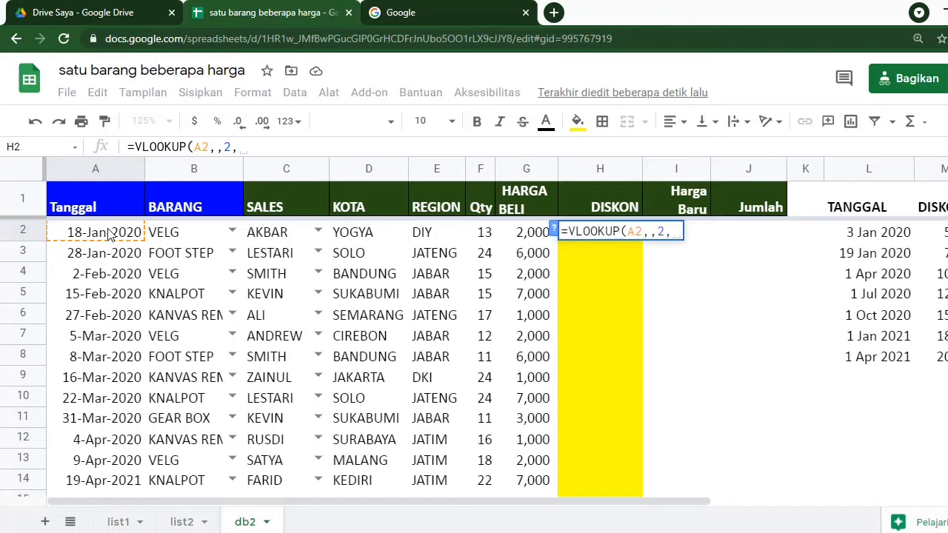
type("1")
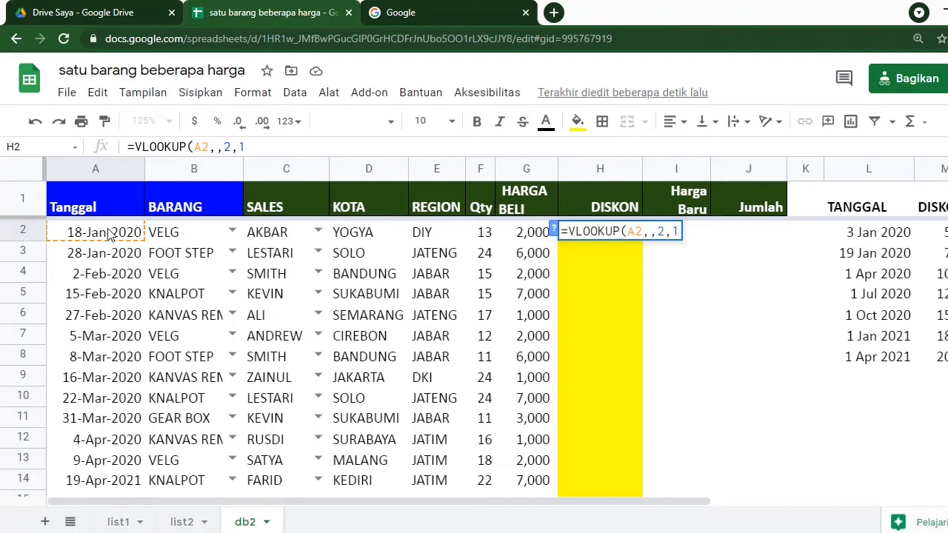
type(")")
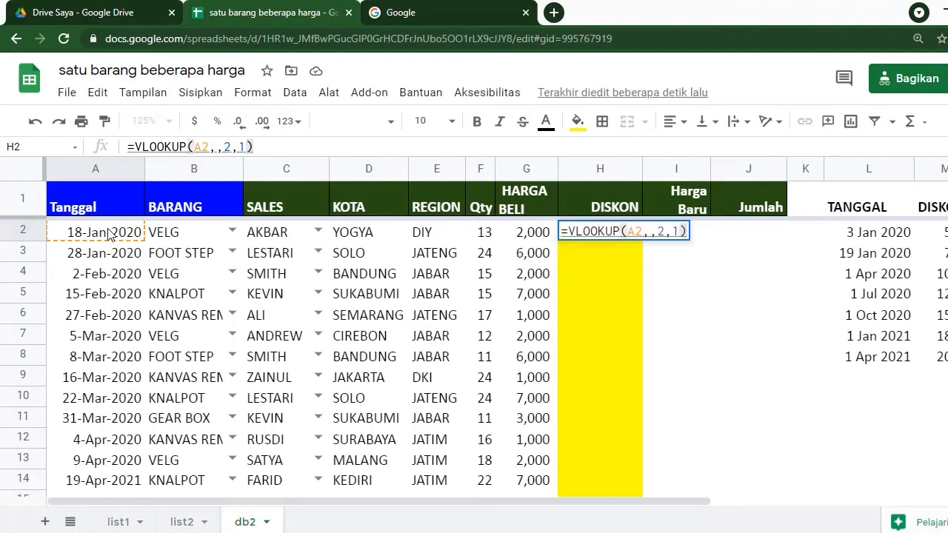
key("Return")
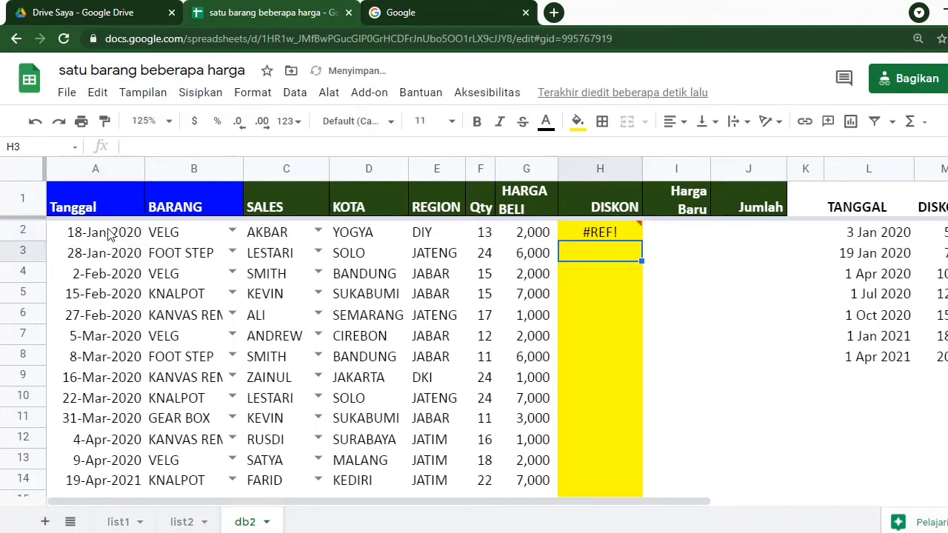
- Copy the QUERY expression without its equals sign from L1 and insert it as the range argument of the VLOOKUP in H2
left_click(619, 233)
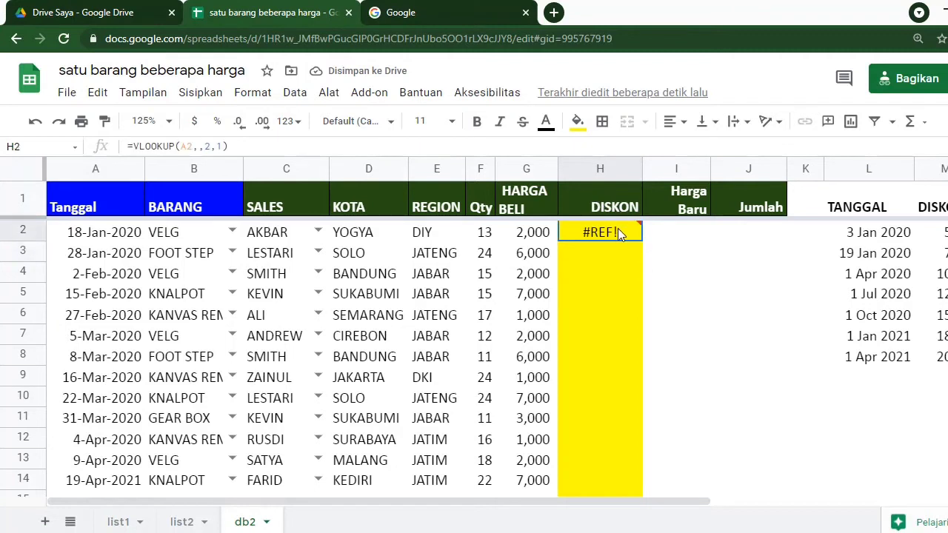
left_click(840, 204)
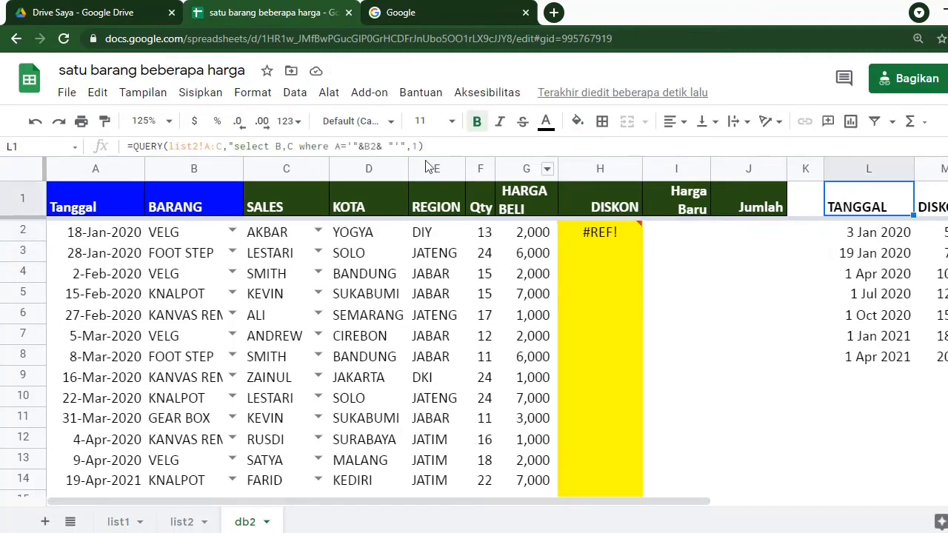
left_click_drag(427, 145, 133, 152)
key("ctrl+c")
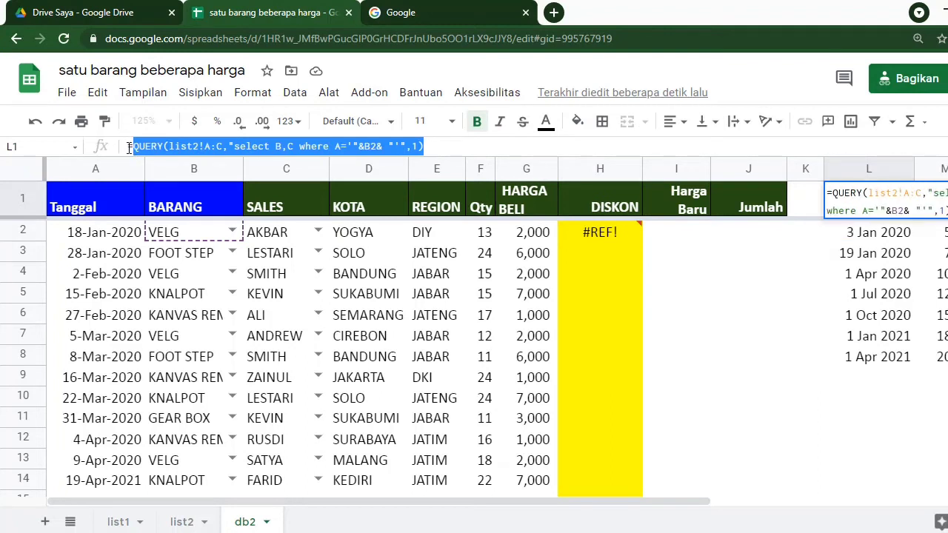
key("Escape")
key("Return")
key("Escape")
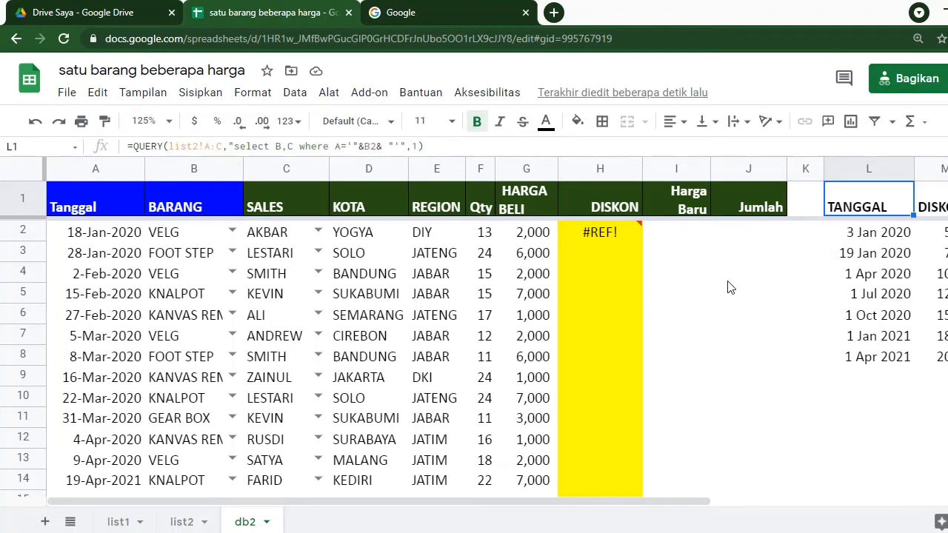
left_click(612, 231)
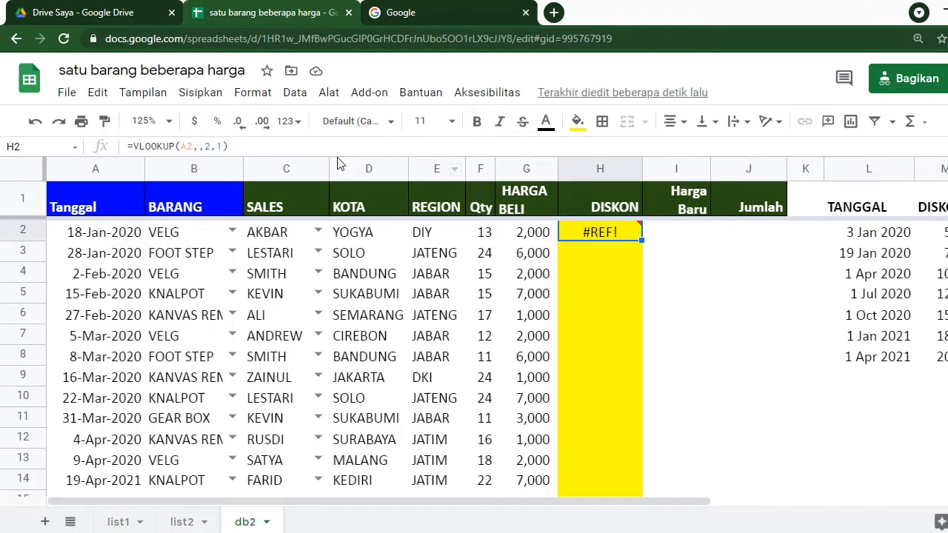
left_click(198, 146)
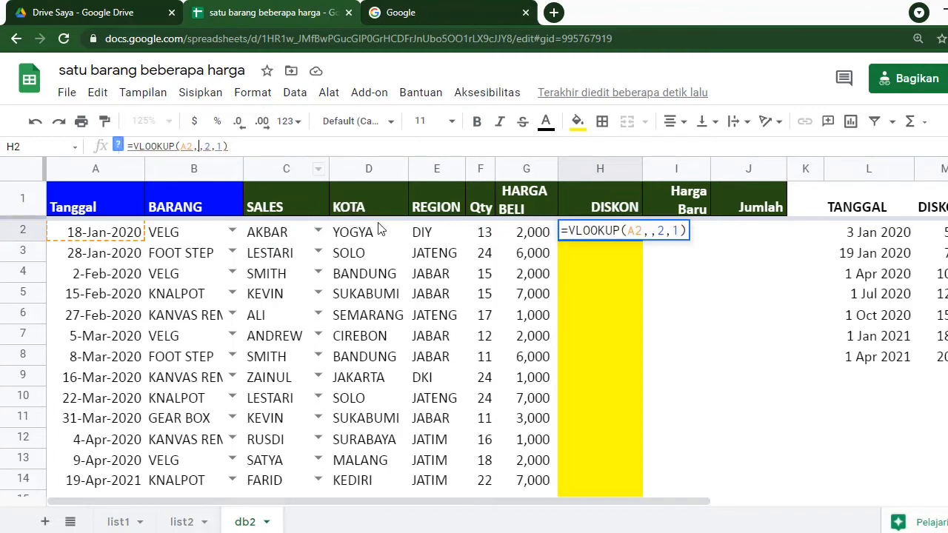
key("ctrl+v")
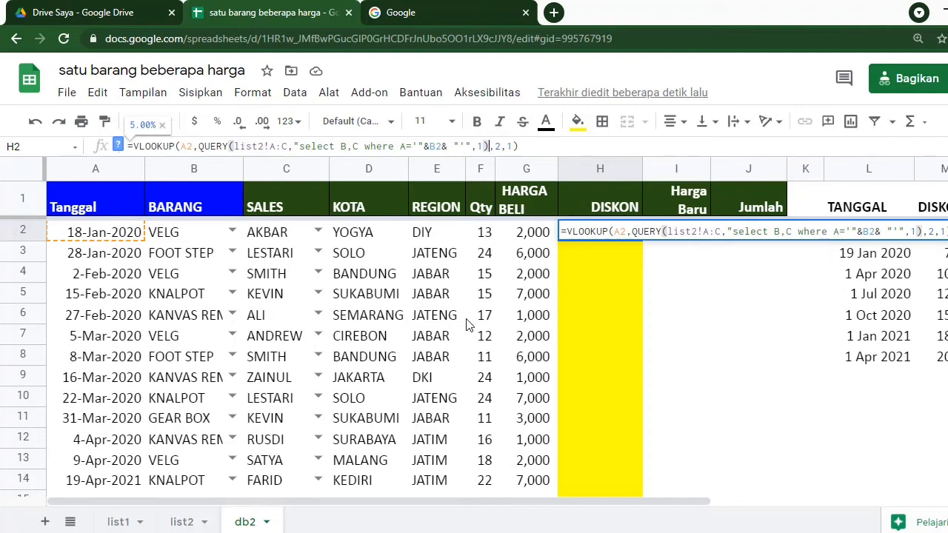
key("Return")
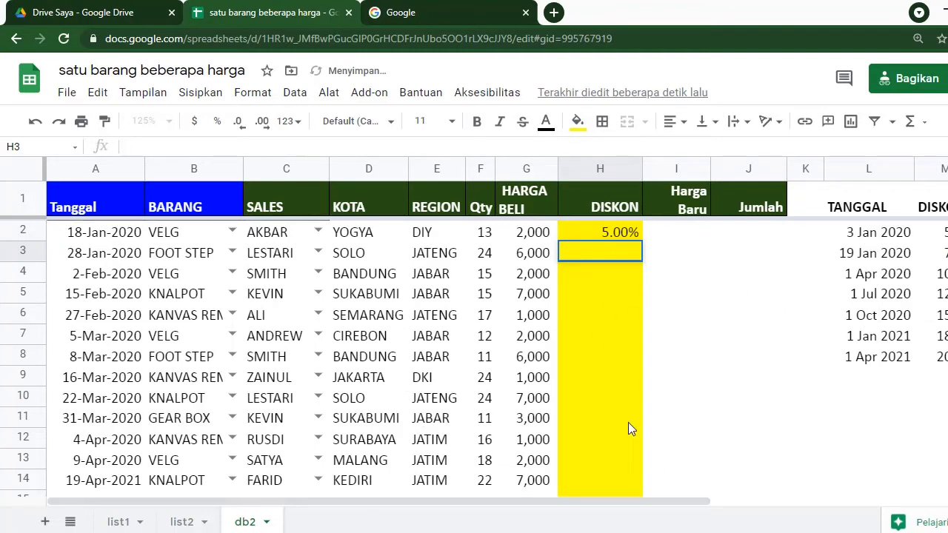
- Change the item of the first transaction, cell B2, to KANVAS REM
left_click(232, 233)
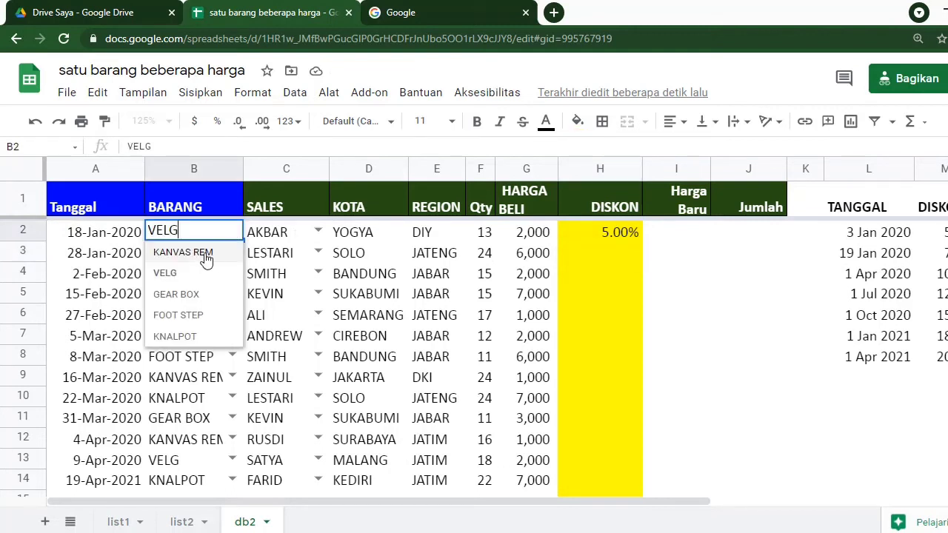
left_click(205, 253)
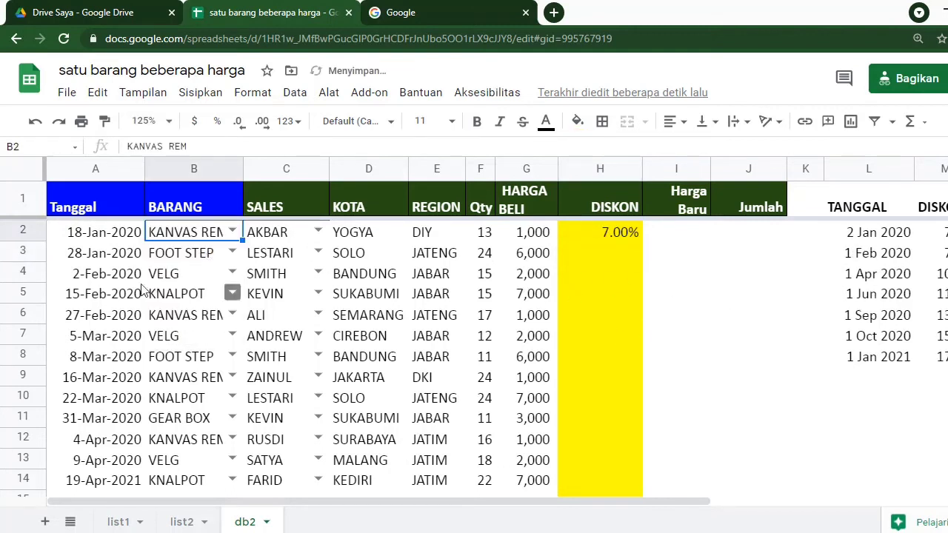
- Try 11-Sep-2020 as the first transaction's date in A2 to test the discount formula, and undo the change
left_click(97, 236)
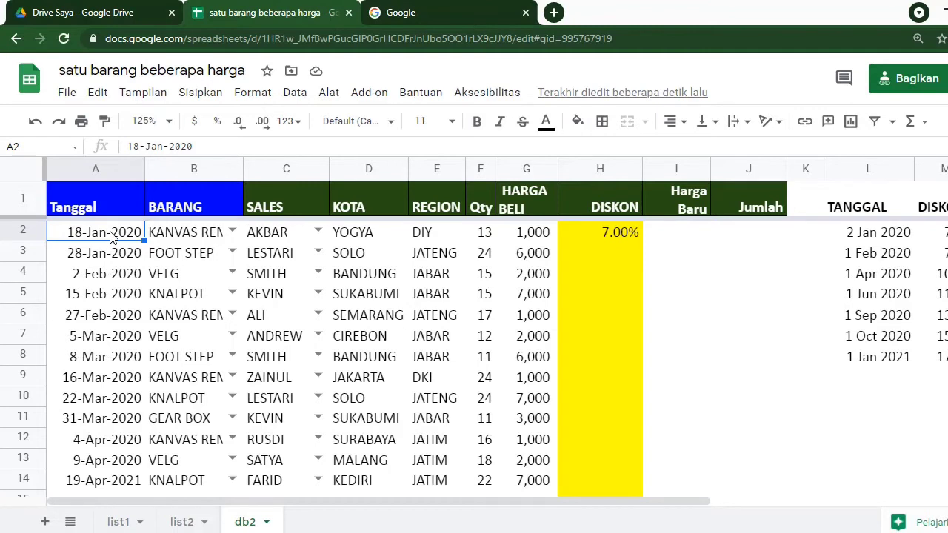
double_click(111, 236)
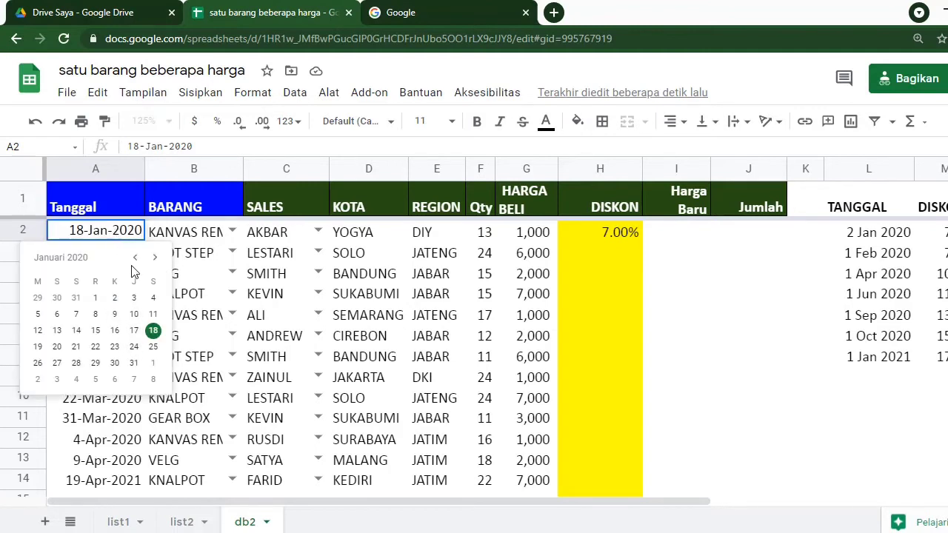
left_click(153, 258)
left_click(154, 258)
left_click(153, 258)
left_click(153, 258)
left_click(154, 257)
left_click(154, 258)
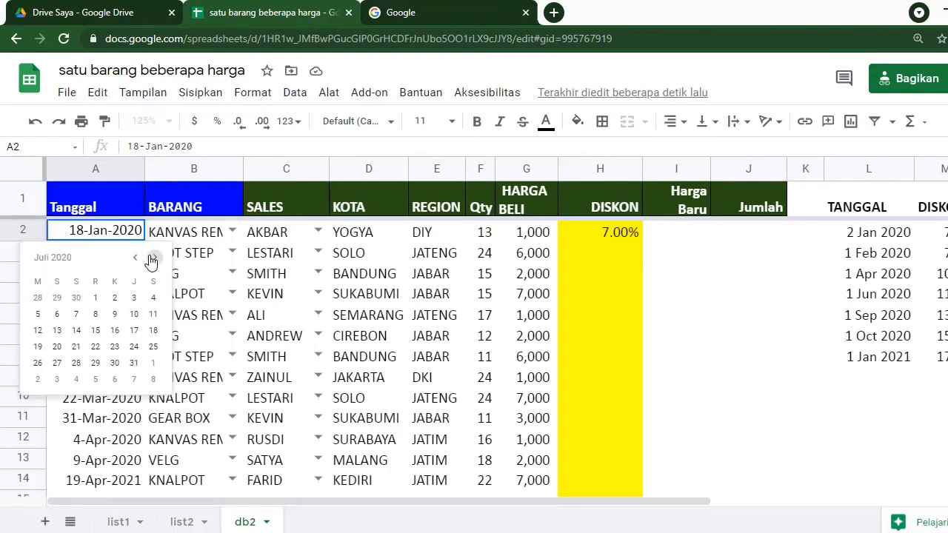
left_click(154, 257)
left_click(153, 258)
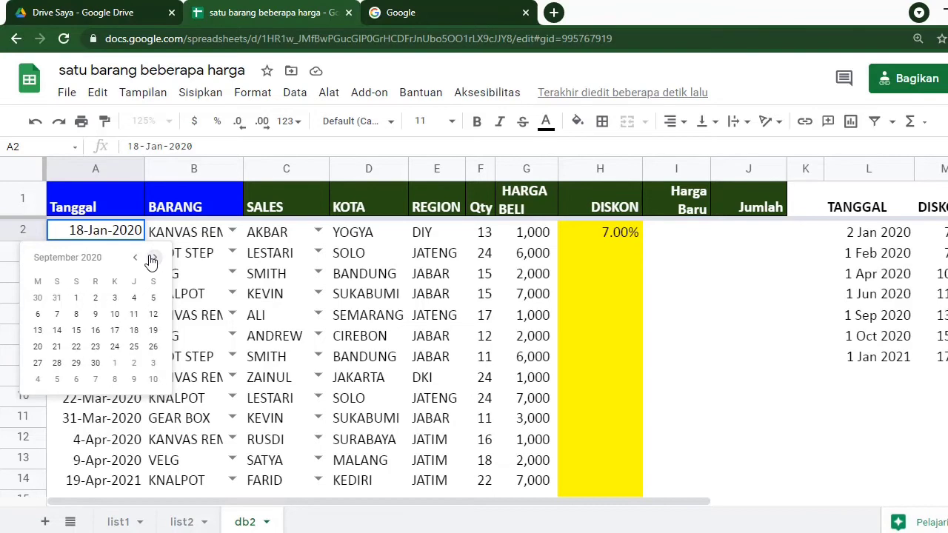
left_click(134, 315)
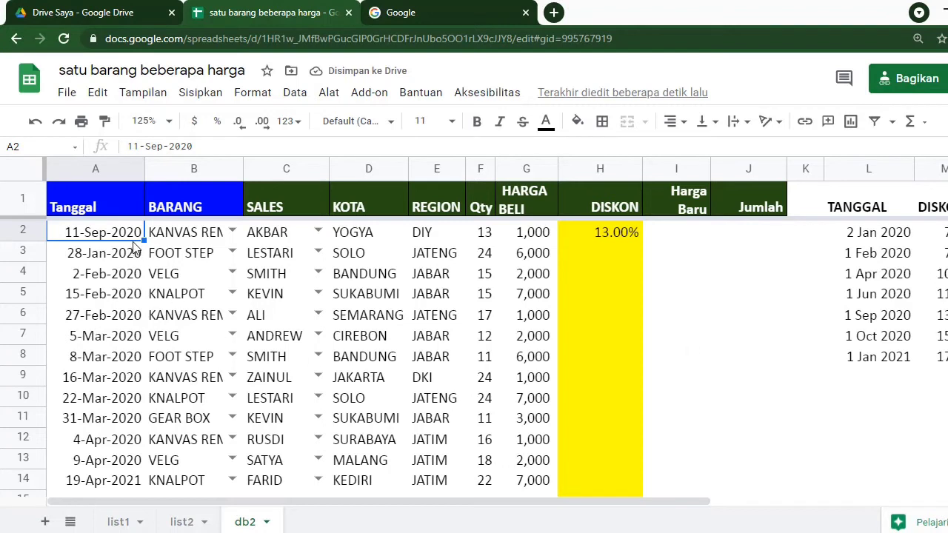
key("ctrl+z")
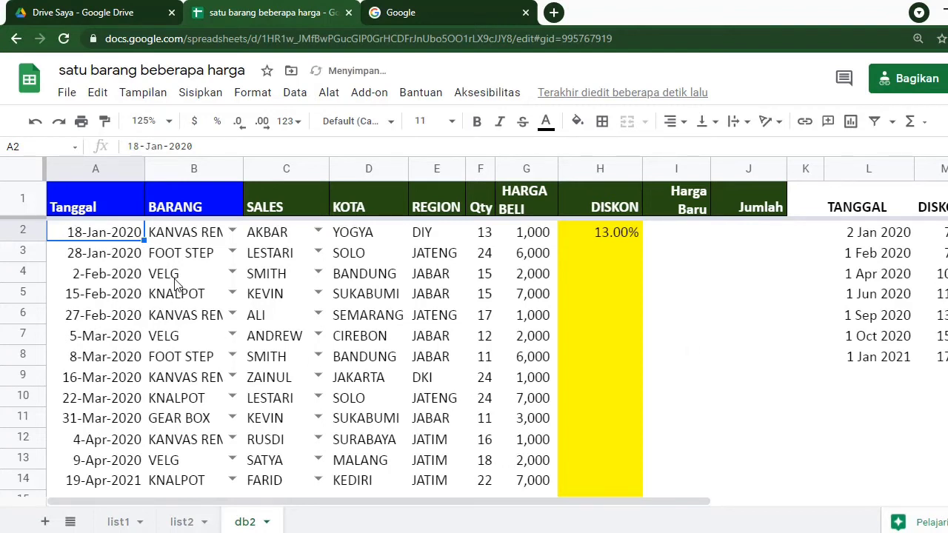
- Fill the VLOOKUP formula from H2 down the DISKON column for the remaining transactions
left_click(183, 233)
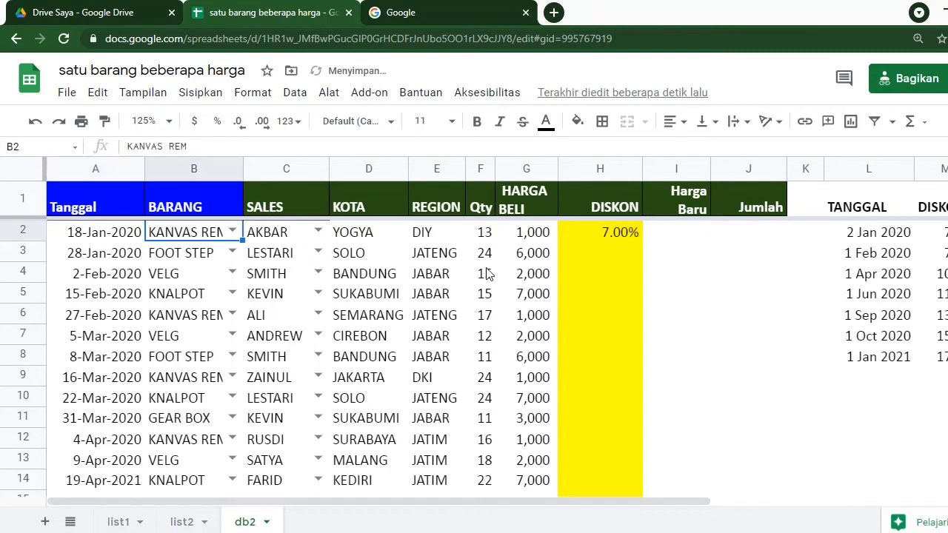
left_click(616, 234)
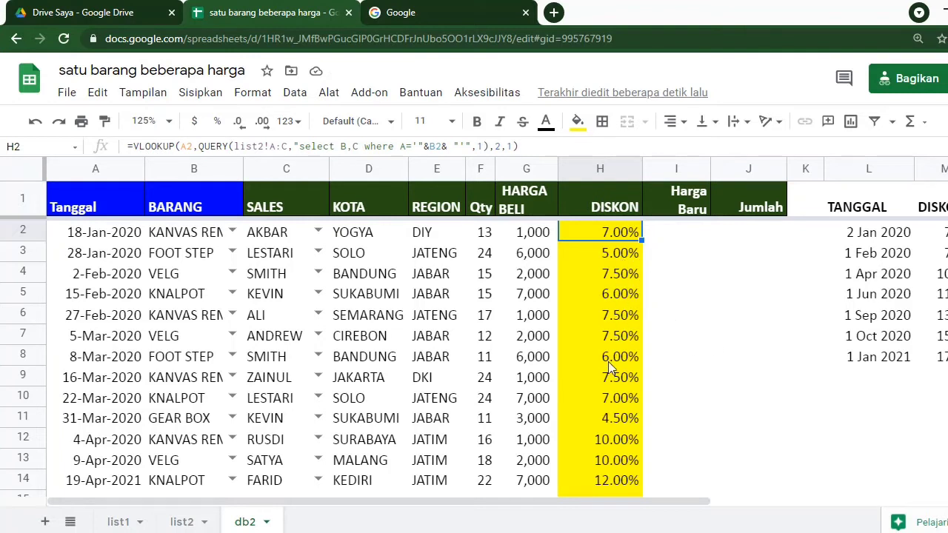
- Review the discounts calculated down the DISKON column against each transaction's date and item in db2
scroll(617, 389, "down", 2)
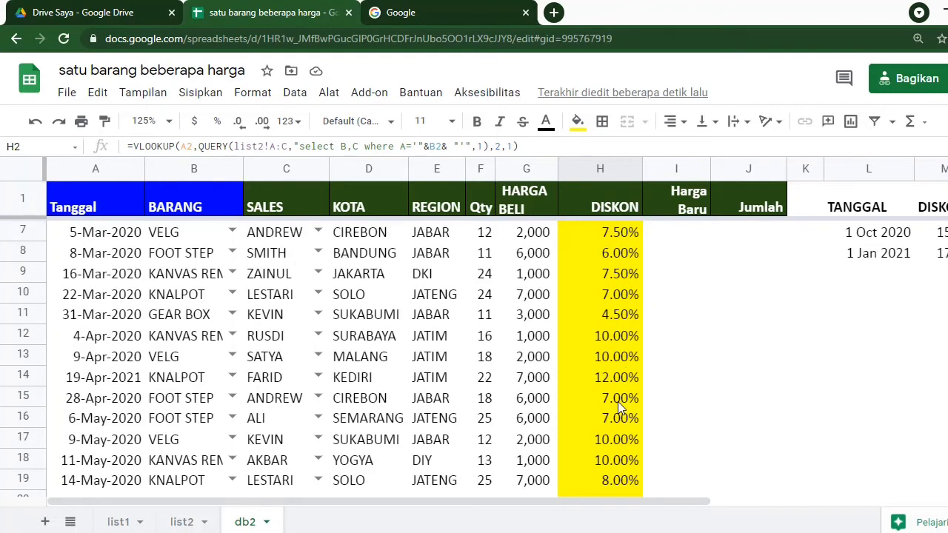
scroll(618, 401, "up", 2)
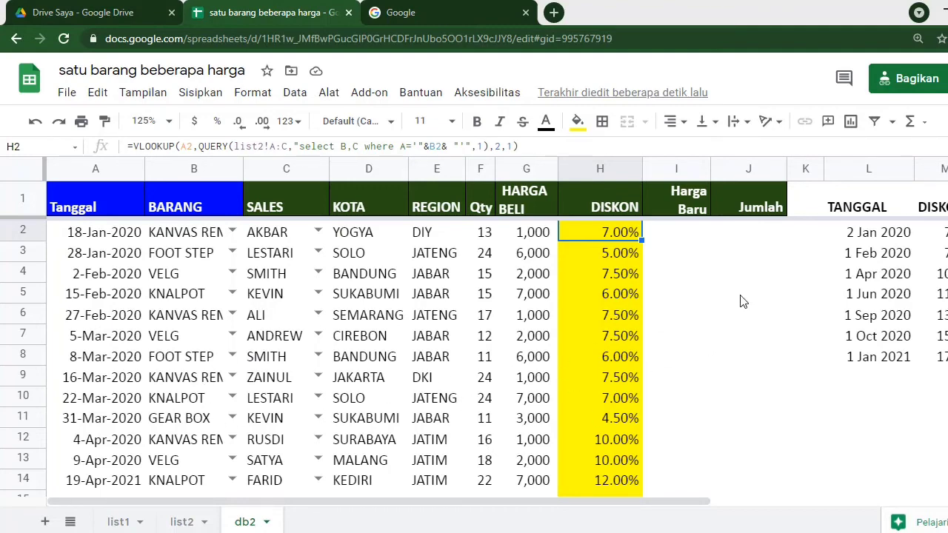
left_click(509, 378)
scroll(515, 389, "down", 5)
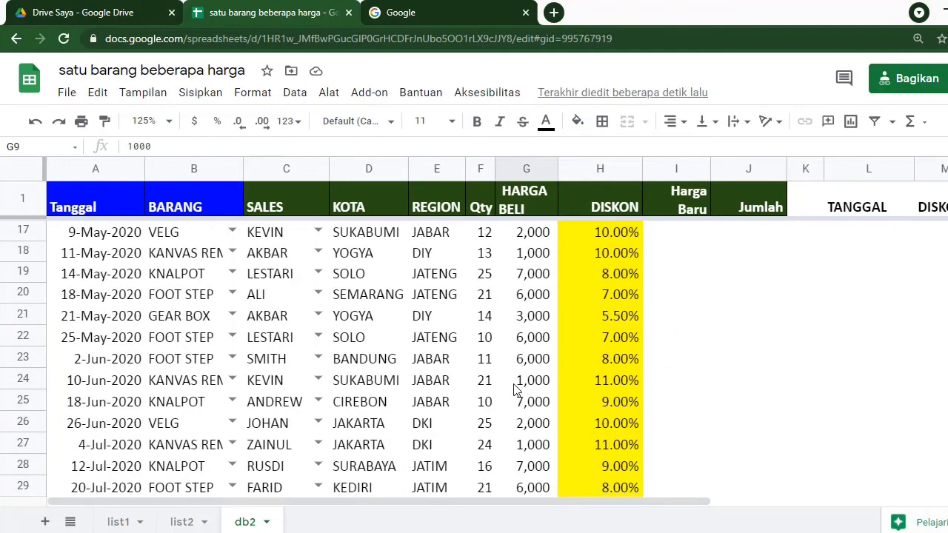
scroll(516, 389, "down", 5)
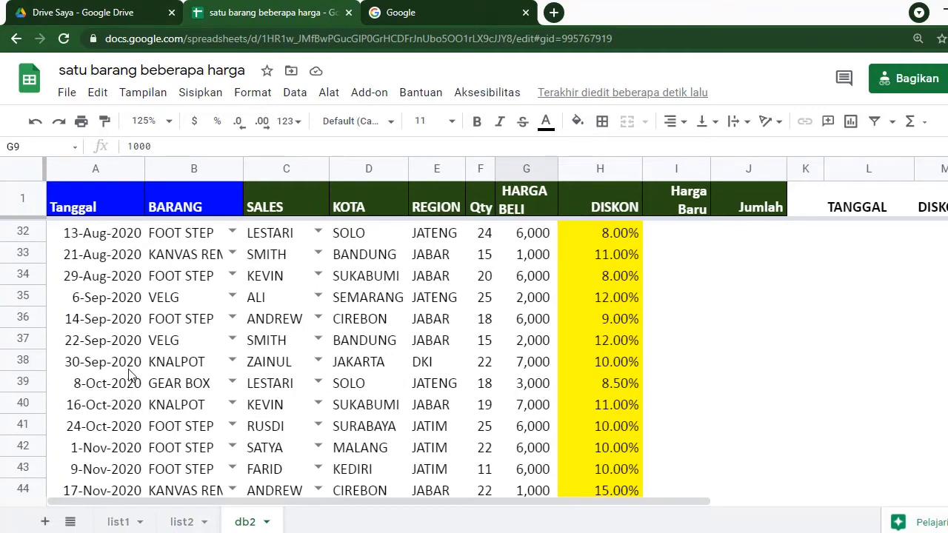
scroll(109, 323, "up", 2)
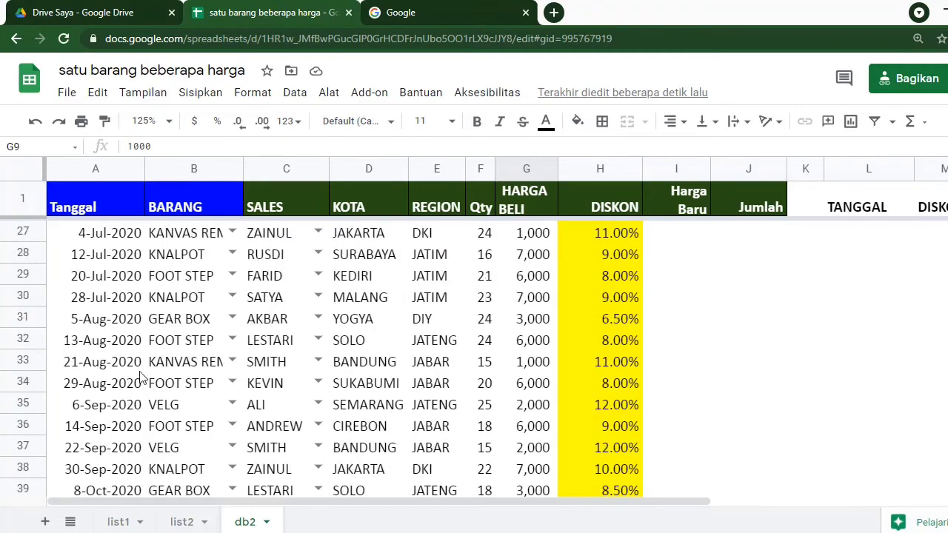
- Check the discount of the 29-Aug-2020 FOOT STEP transaction against the FOOT STEP rows in list2
left_click(94, 387)
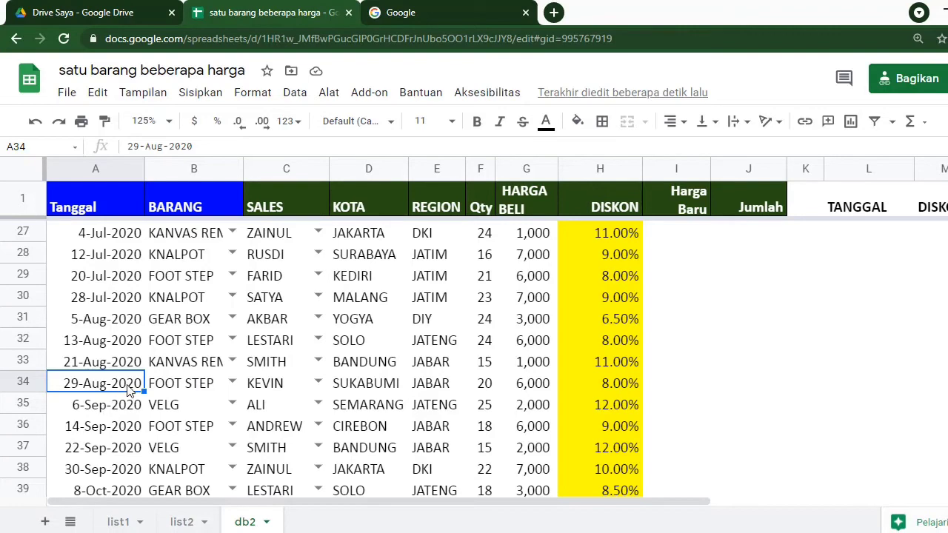
left_click(181, 522)
scroll(122, 378, "down", 2)
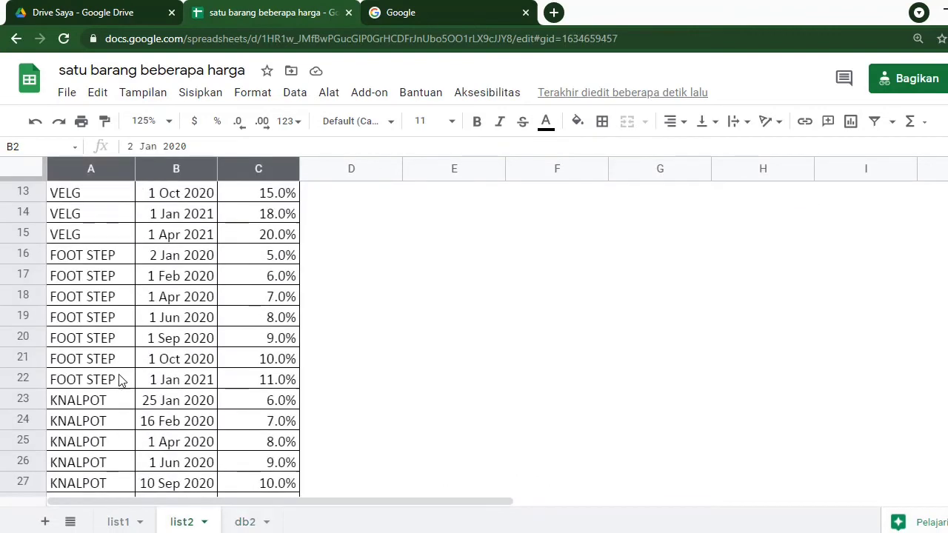
left_click(245, 522)
left_click(199, 525)
left_click(177, 320)
left_click(257, 318)
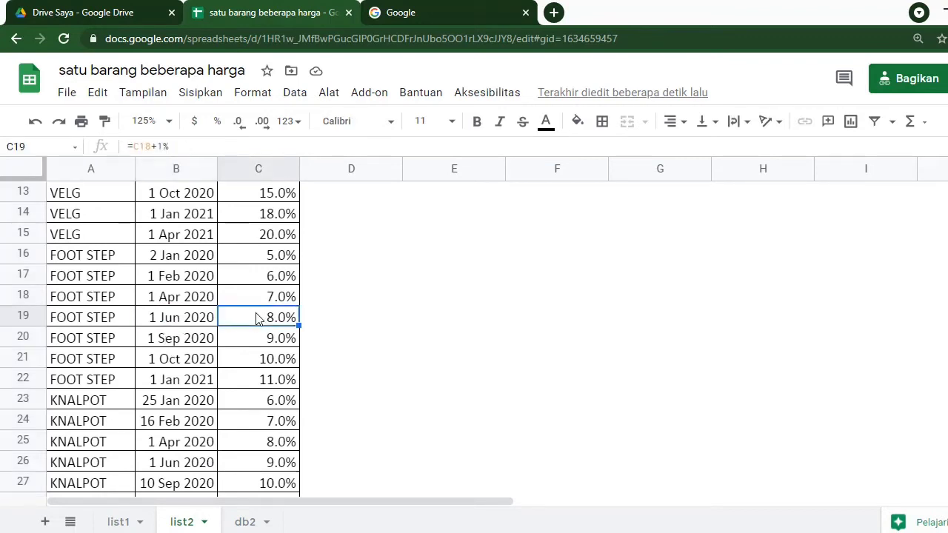
- Check the discount of the 28-Jul-2020 KNALPOT transaction against the KNALPOT rows in list2
left_click(96, 420)
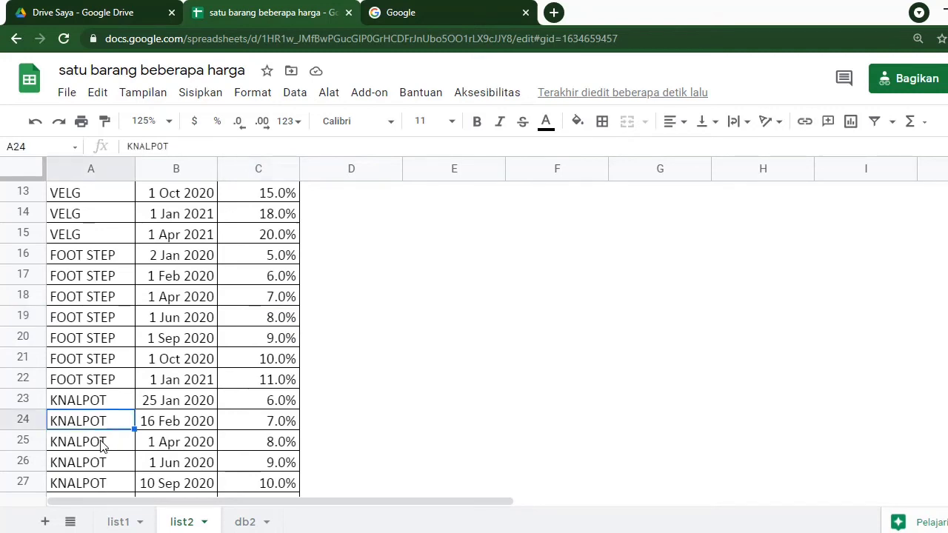
left_click(102, 443)
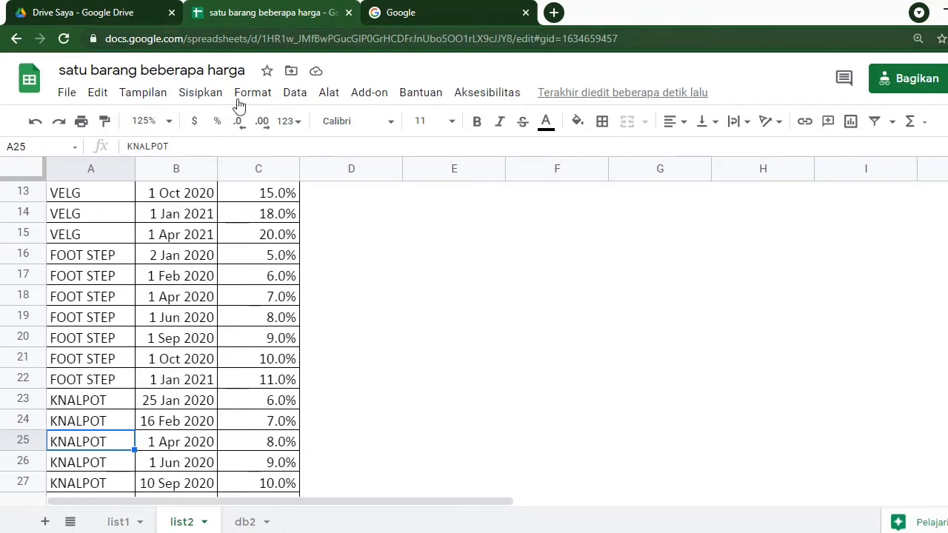
left_click(247, 524)
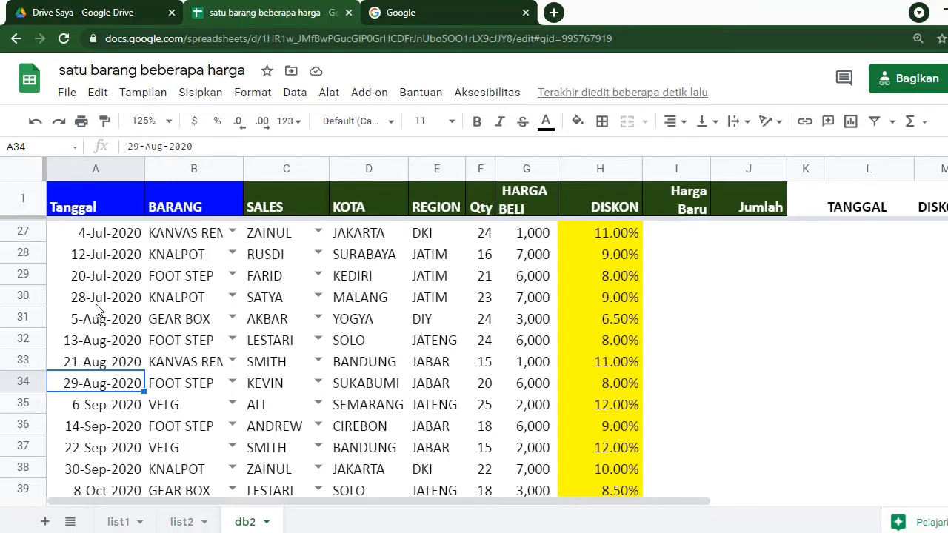
left_click(137, 303)
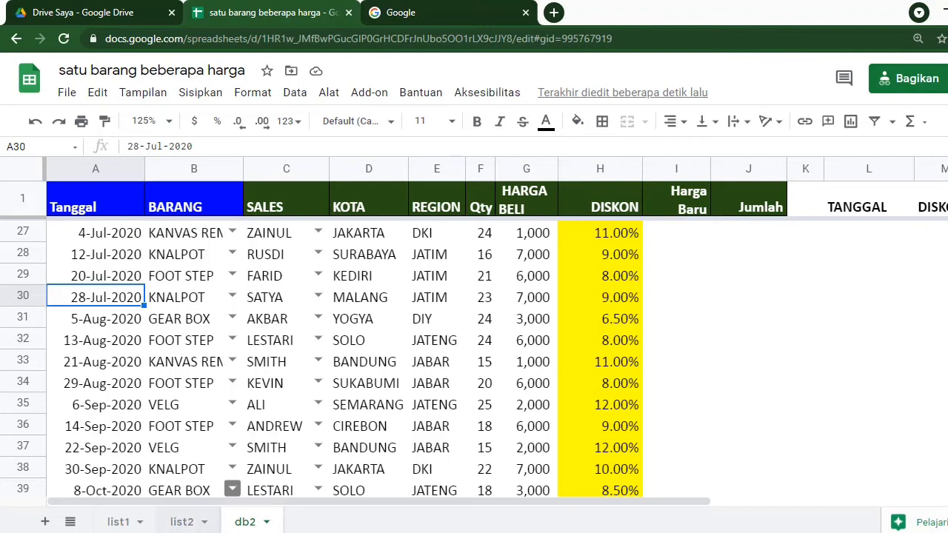
left_click(181, 522)
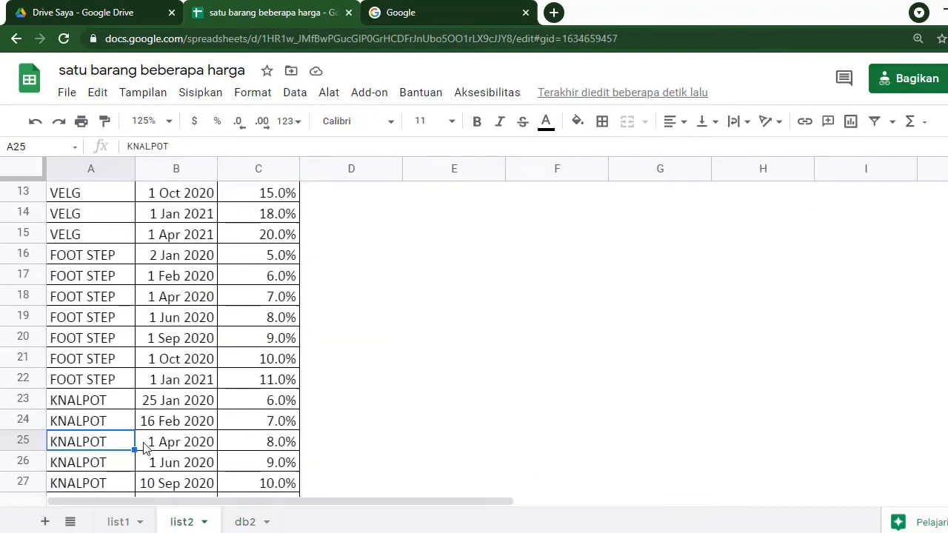
left_click(265, 464)
left_click(249, 522)
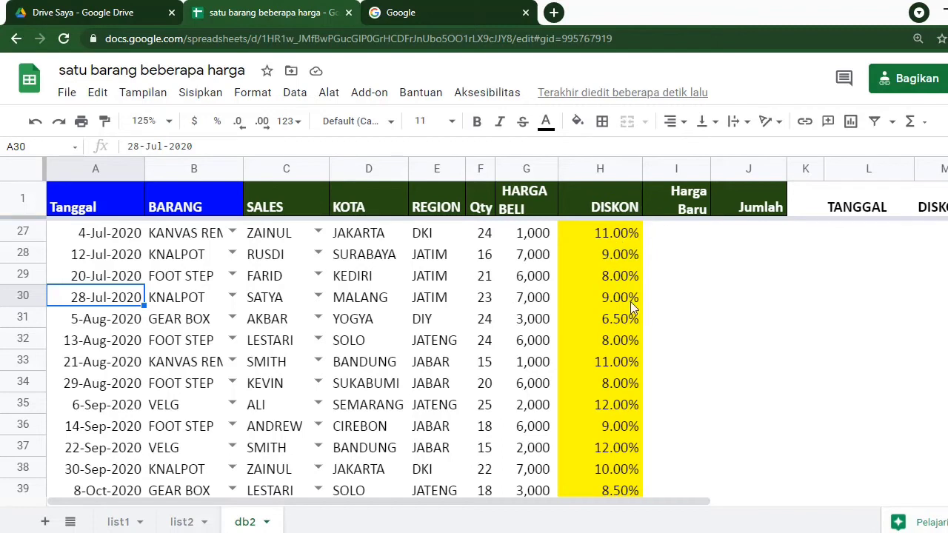
- Clear all formulas from the DISKON column in db2, H2 through H1000, keeping the header and yellow fill
left_click(599, 234)
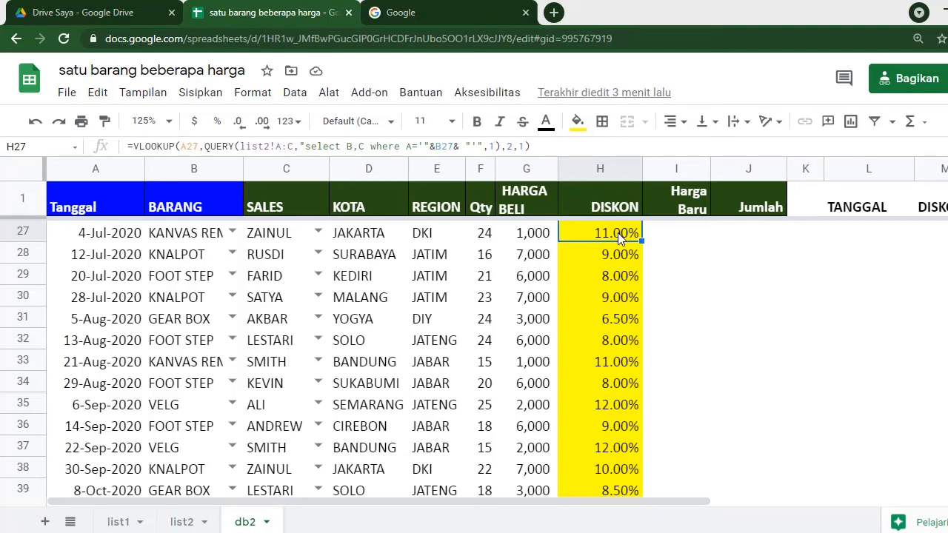
left_click(604, 250)
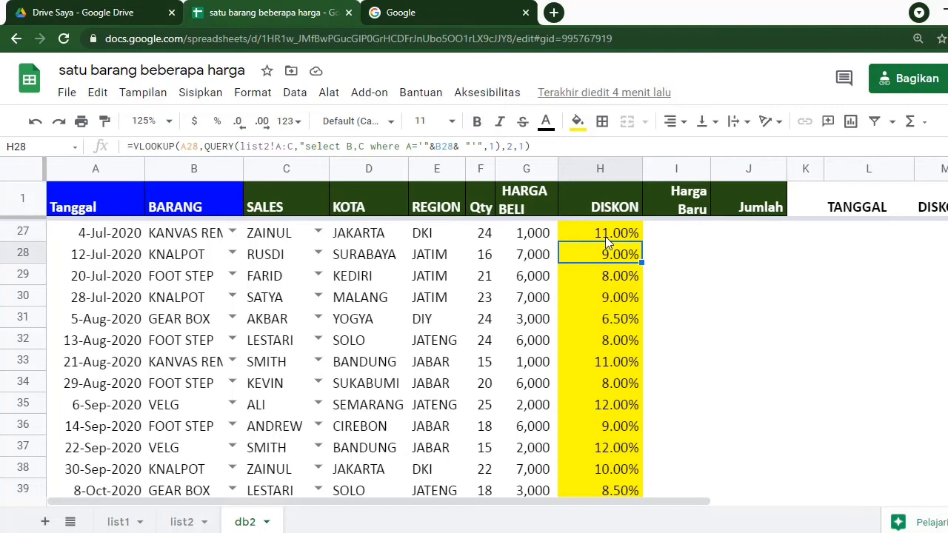
left_click(604, 234)
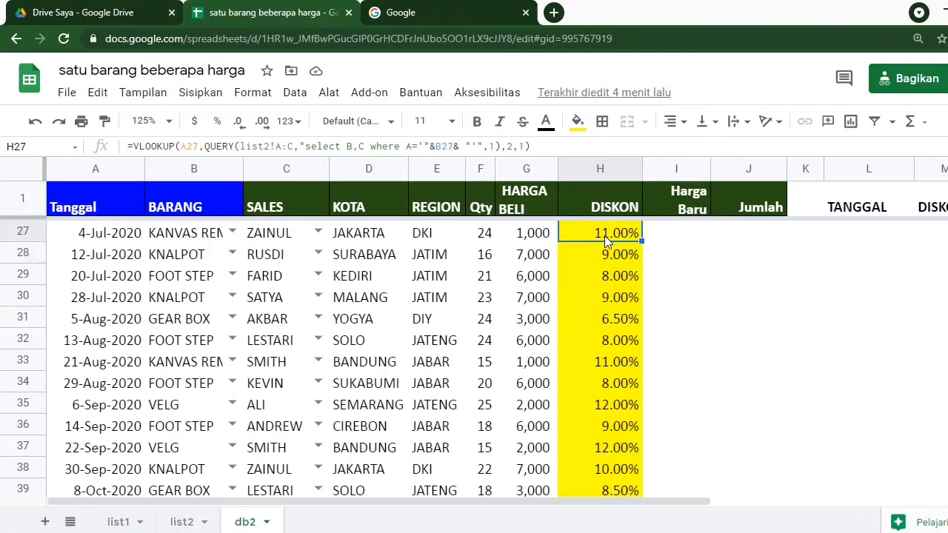
key("ctrl+shift+Down")
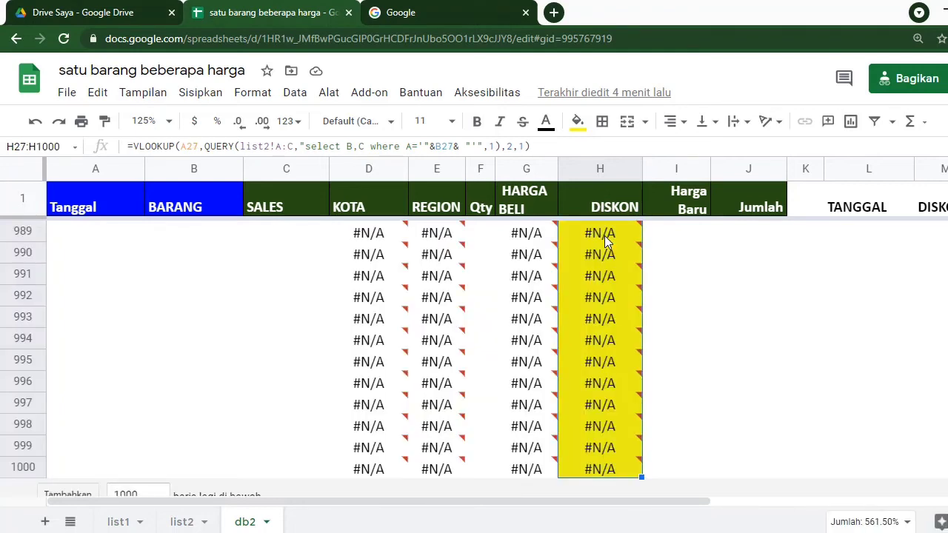
key("Delete")
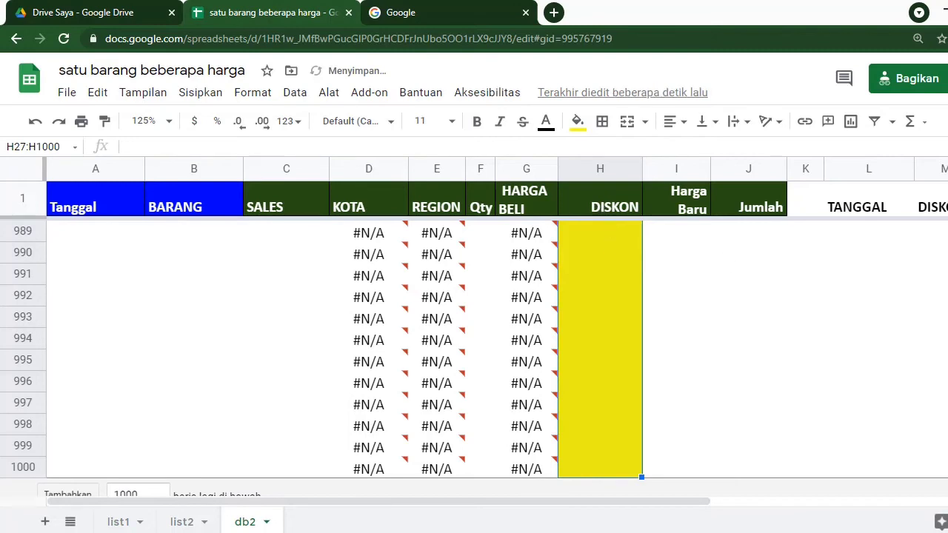
scroll(474, 348, "up", 20)
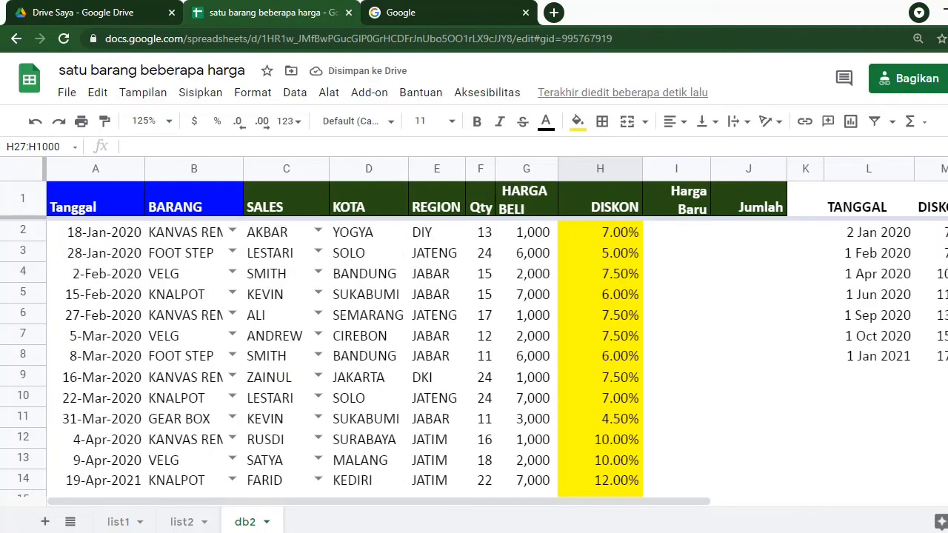
left_click(615, 232)
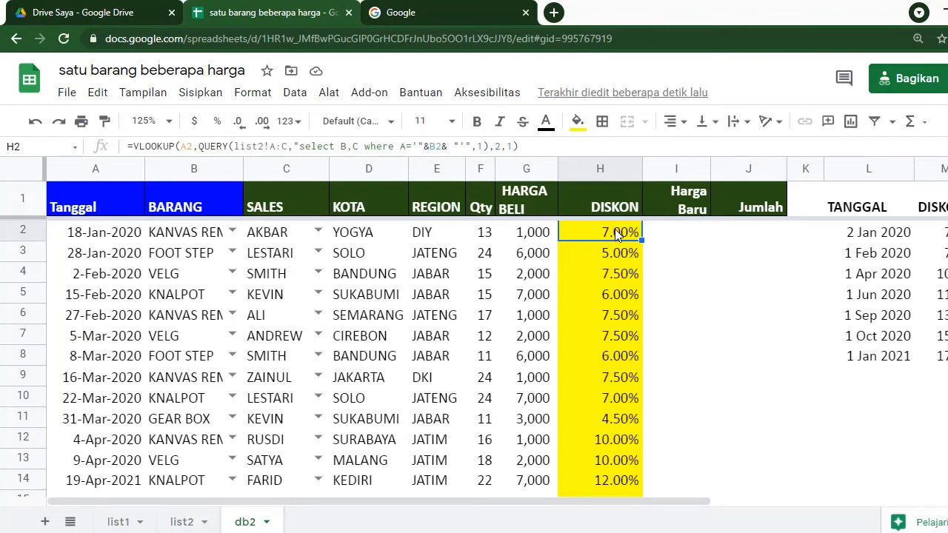
key("ctrl+shift+Down")
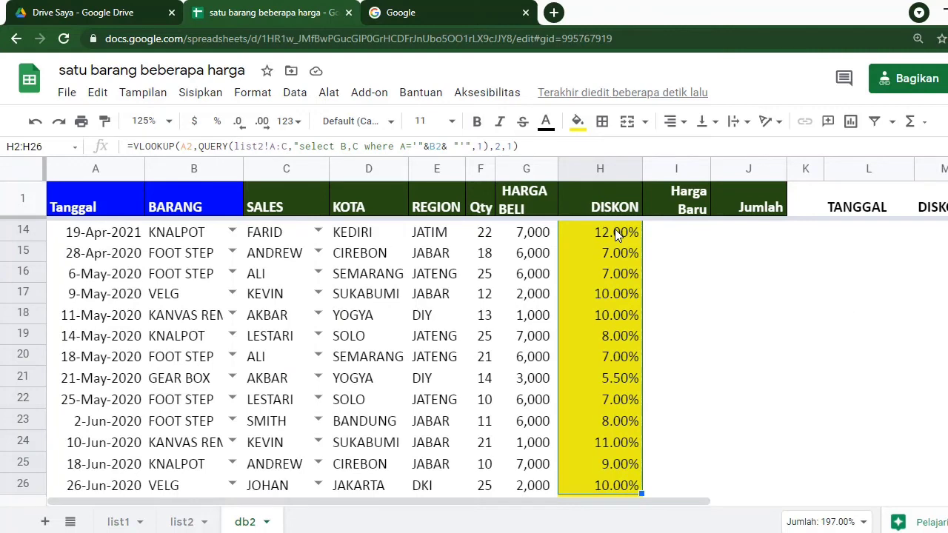
key("Delete")
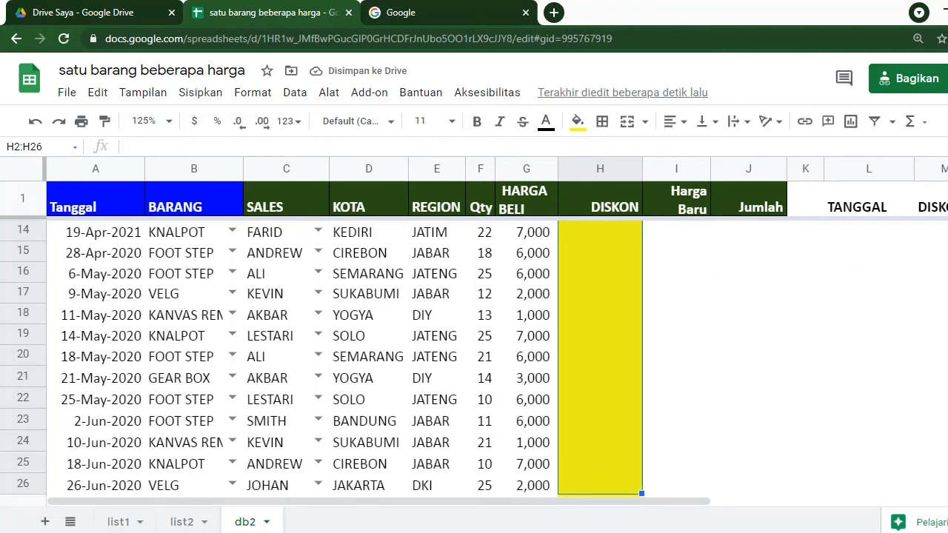
scroll(474, 358, "down", 20)
scroll(474, 358, "up", 20)
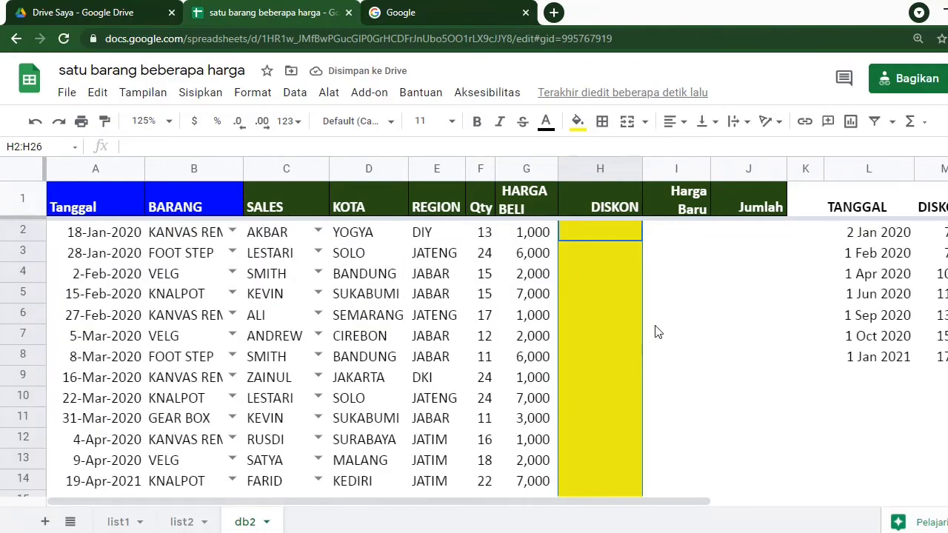
left_click(676, 276)
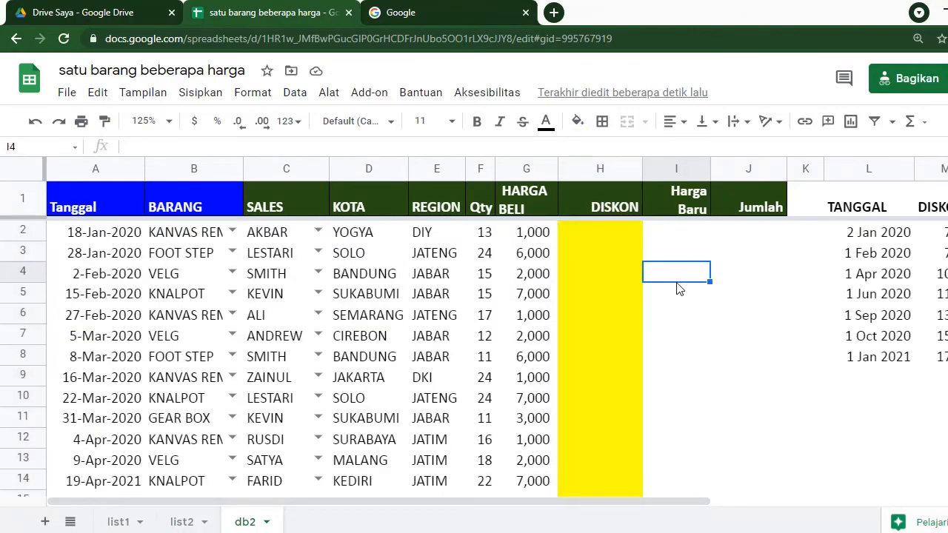
left_click(598, 234)
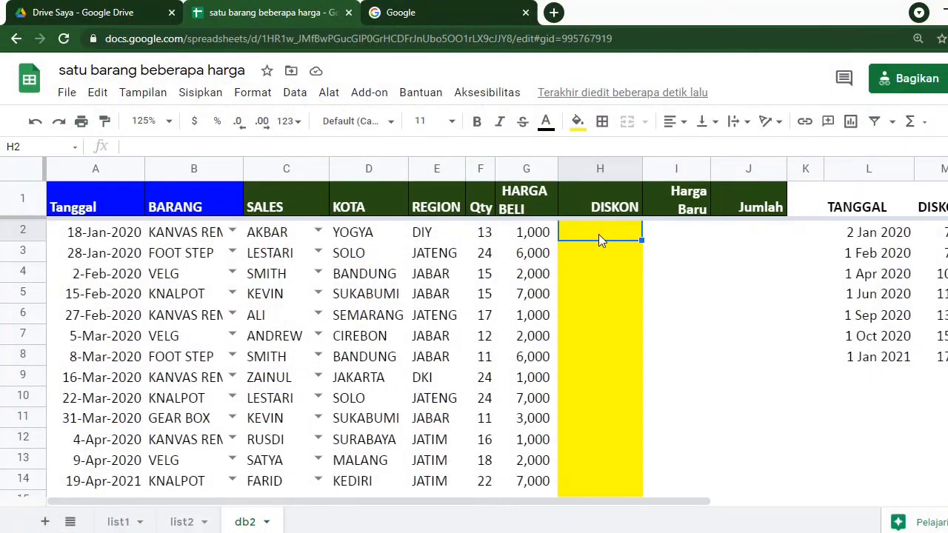
type("=I")
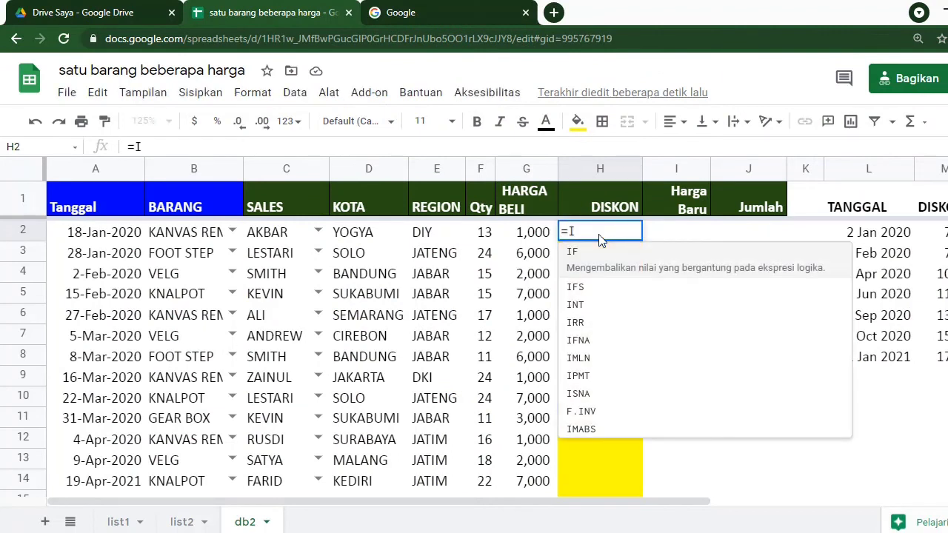
key("Escape")
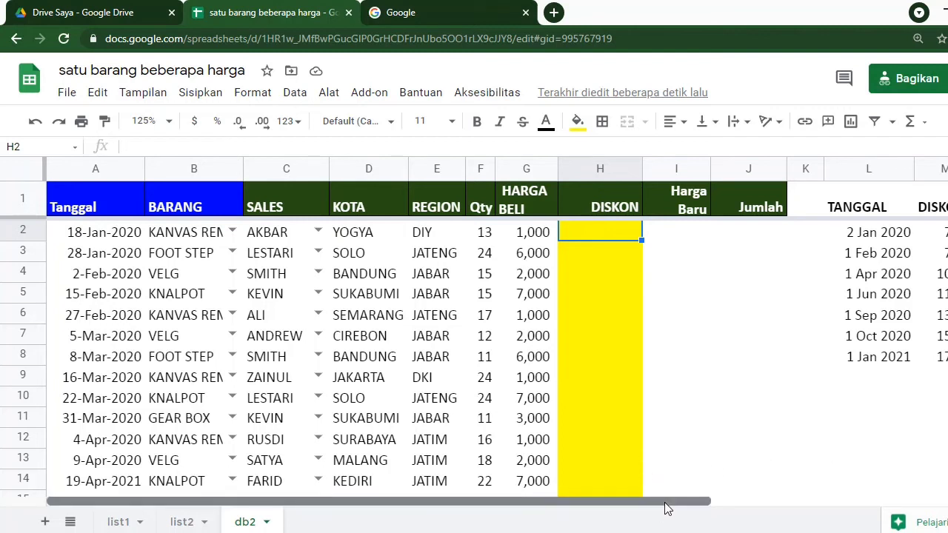
mouse_move(664, 504)
left_mouse_down()
mouse_move(683, 504)
mouse_move(656, 512)
left_mouse_up()
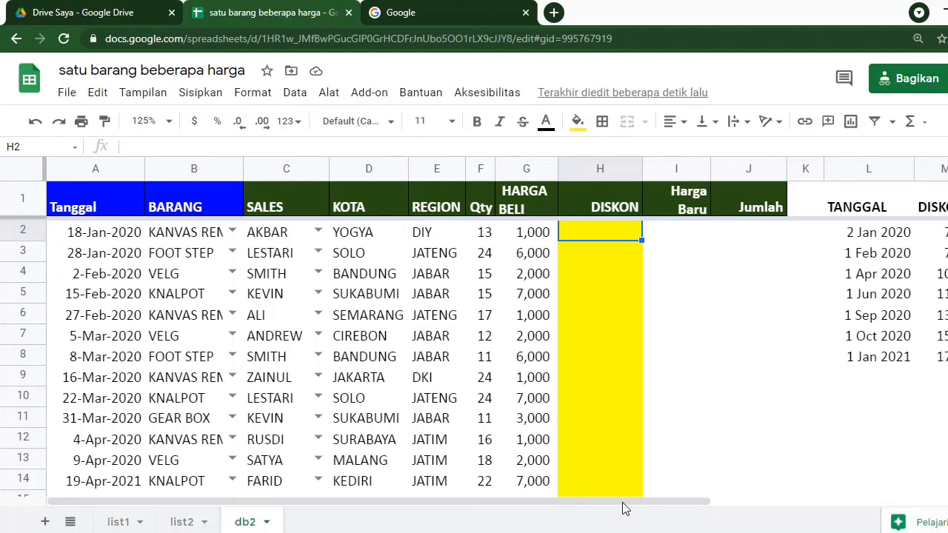
left_click_drag(624, 503, 645, 508)
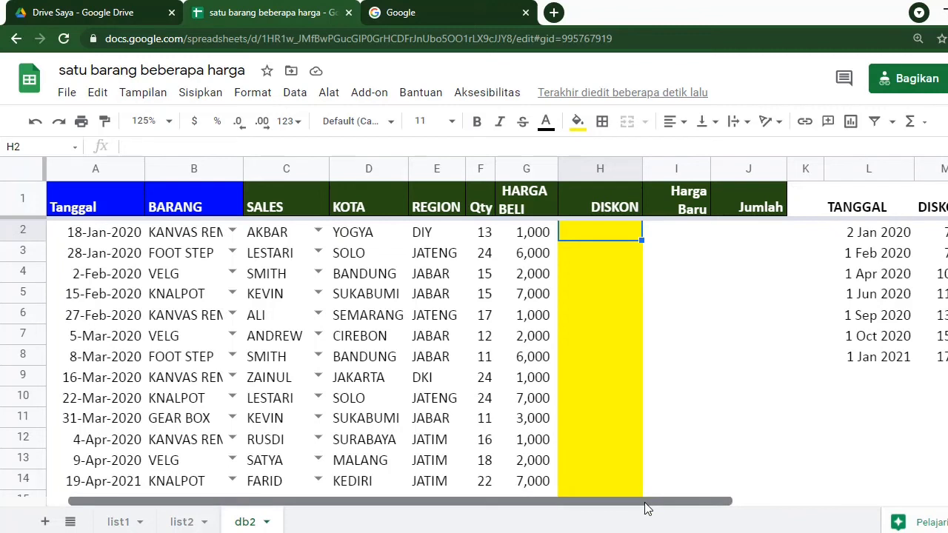
- Copy the QUERY expression without its equals sign from L1, leaving that cell's formula as it is
left_click(851, 213)
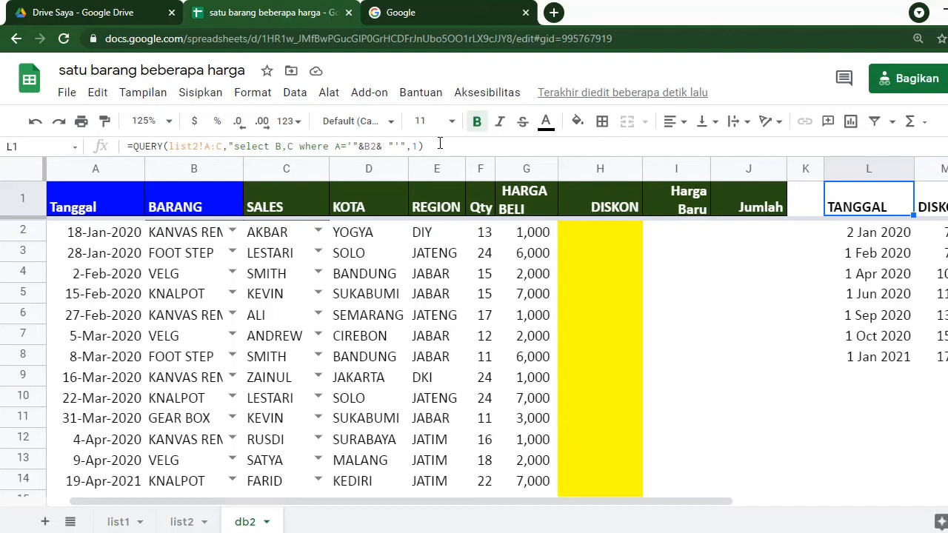
left_click_drag(439, 142, 132, 150)
key("ctrl+c")
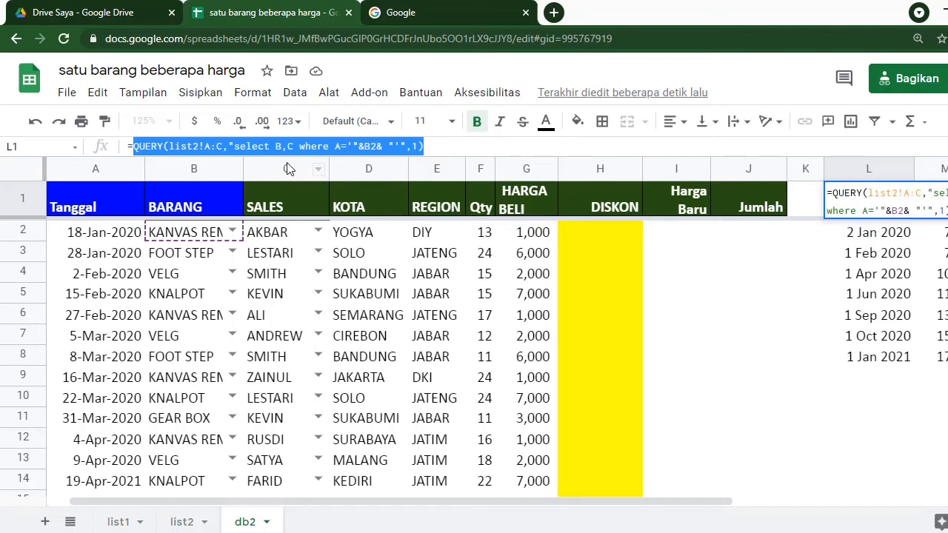
key("Escape")
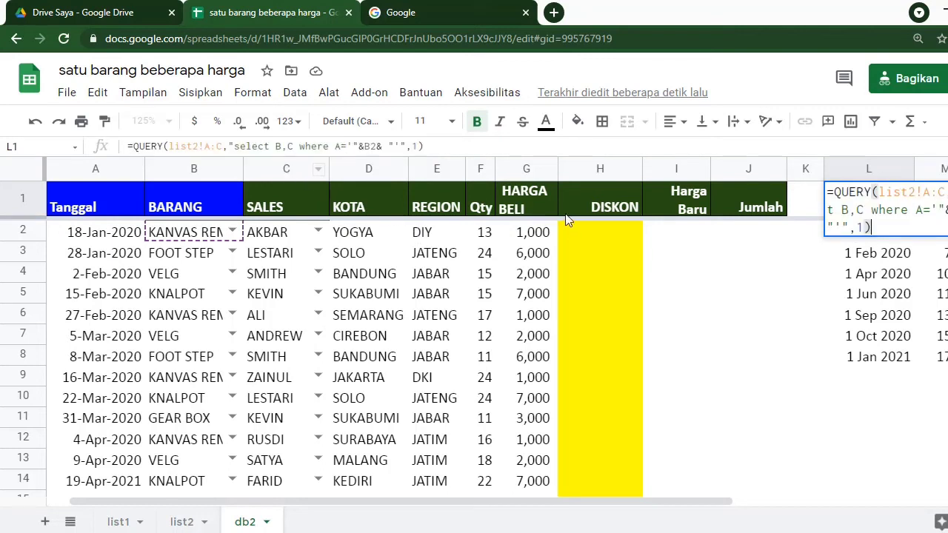
key("Escape")
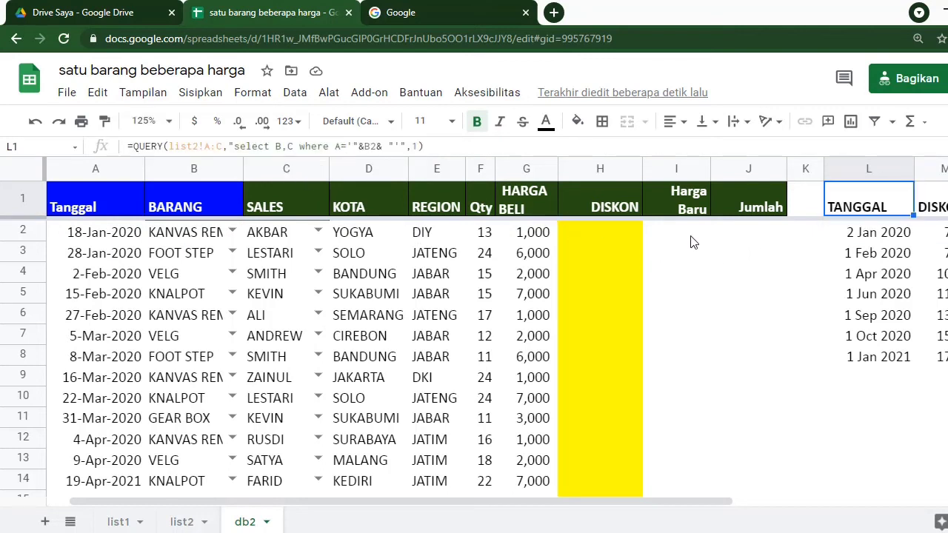
- Start an INDEX formula in H2 with the copied QUERY on list2!A:C, reduced to select only column C
left_click(596, 231)
type("=")
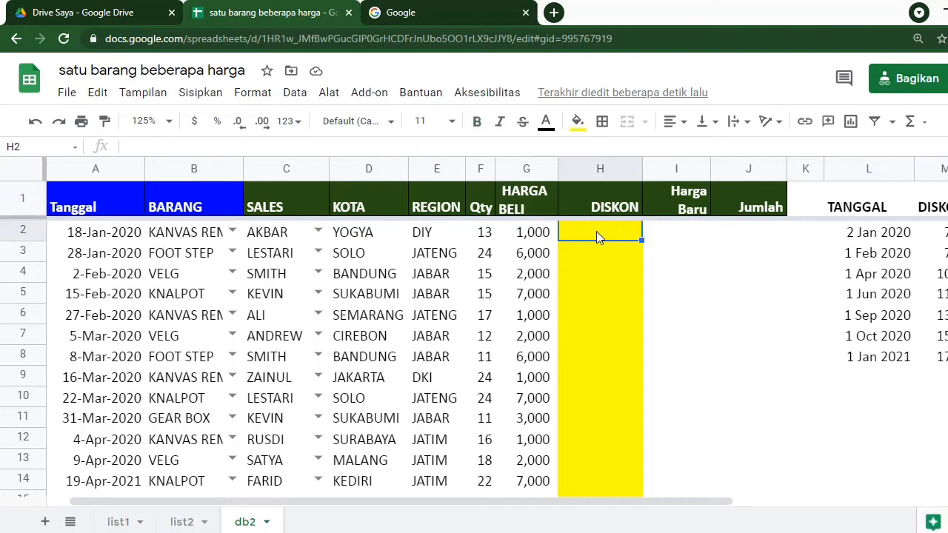
type("INDEX")
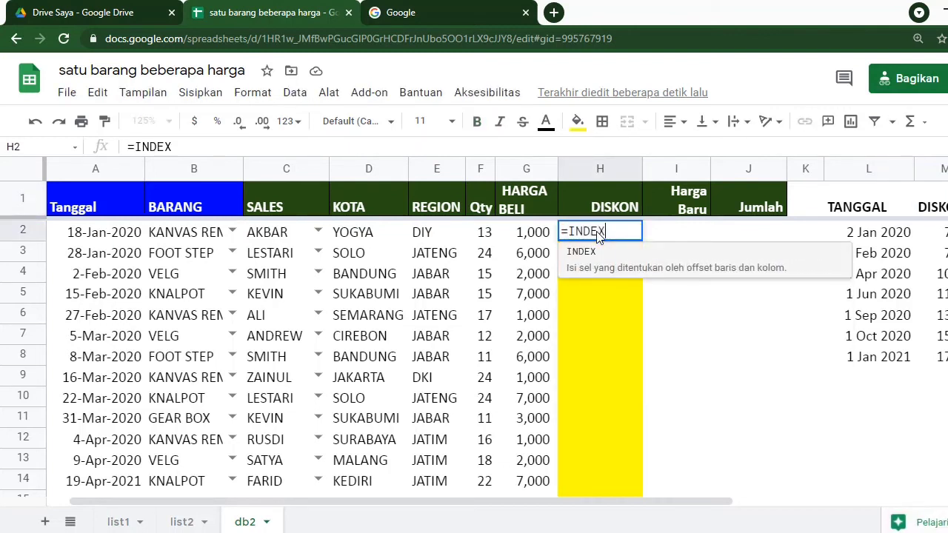
type("(")
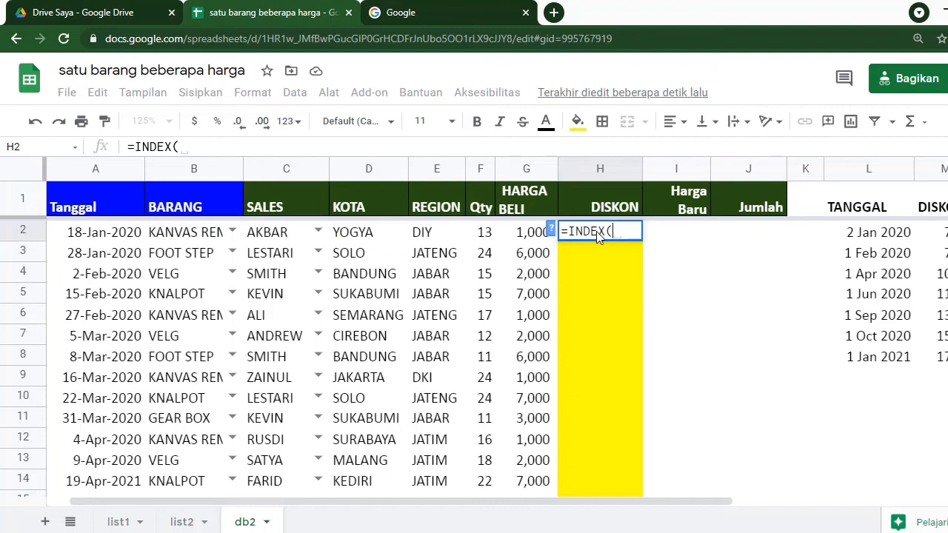
key("ctrl+v")
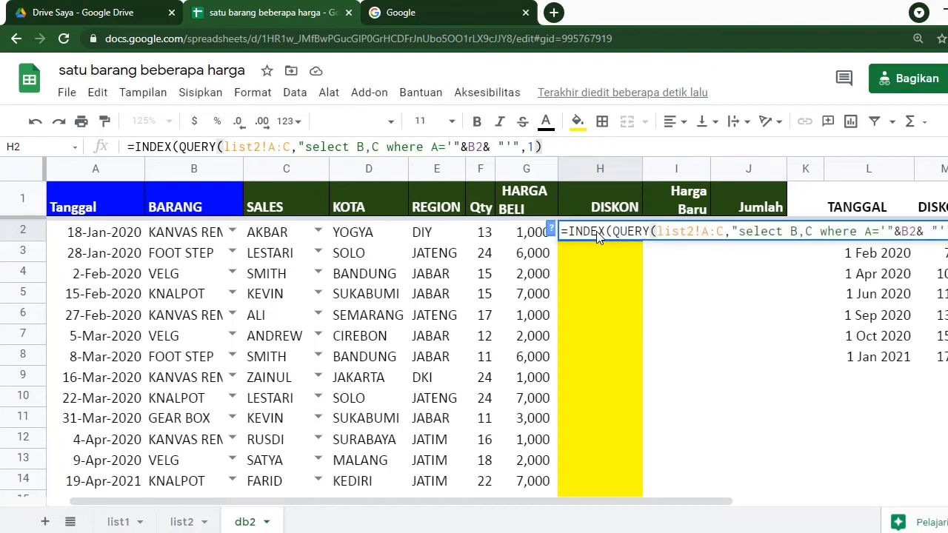
left_click(805, 233)
left_click_drag(805, 233, 789, 237)
key("BackSpace")
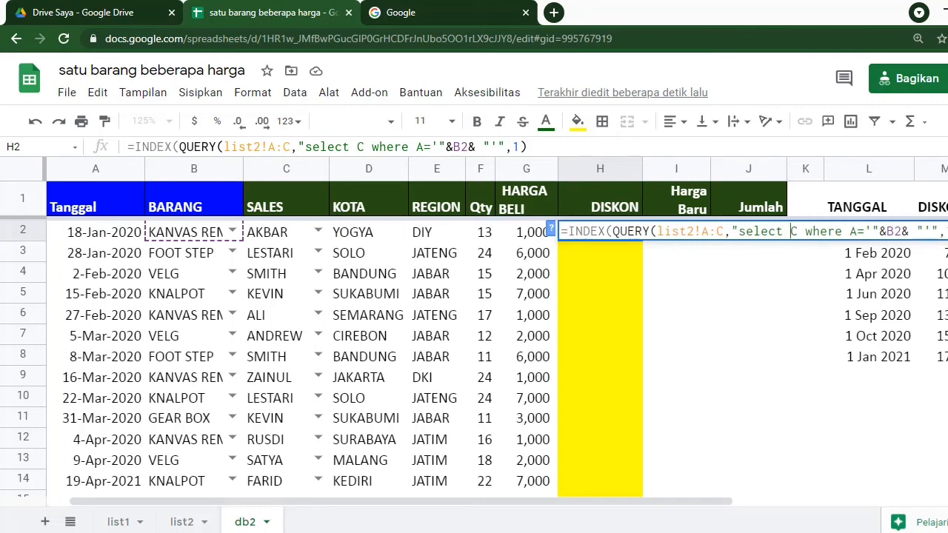
- Add MATCH as the row argument of the INDEX formula, with A2 as its search key
left_click(581, 150)
type(",")
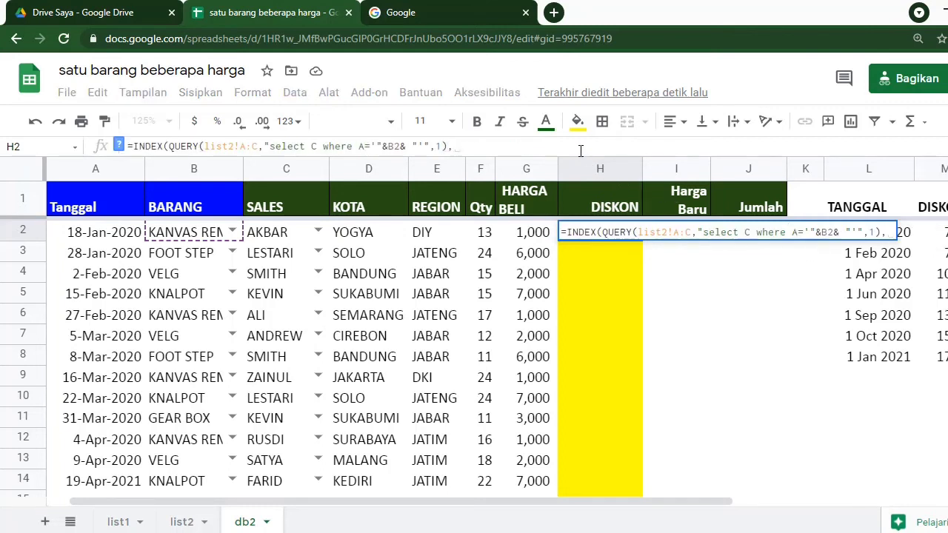
type("MAT")
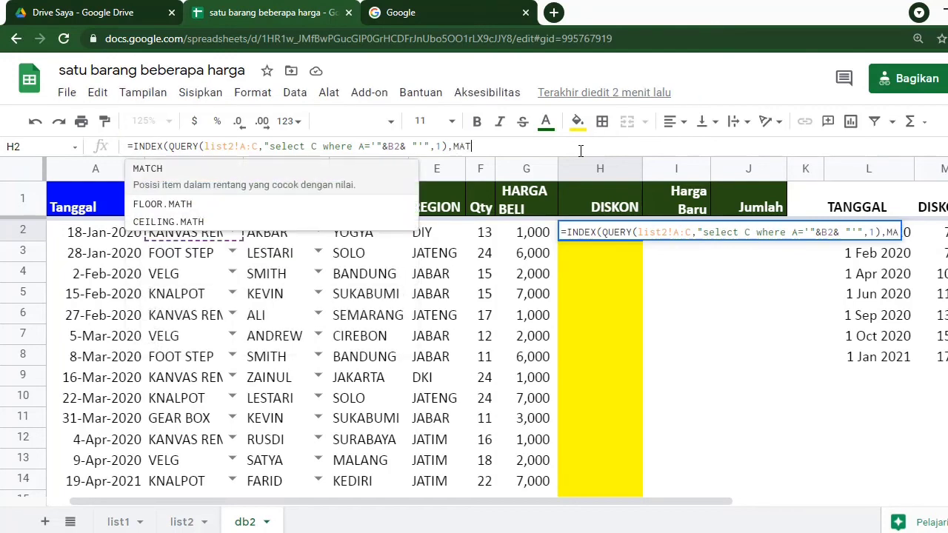
type("CH(")
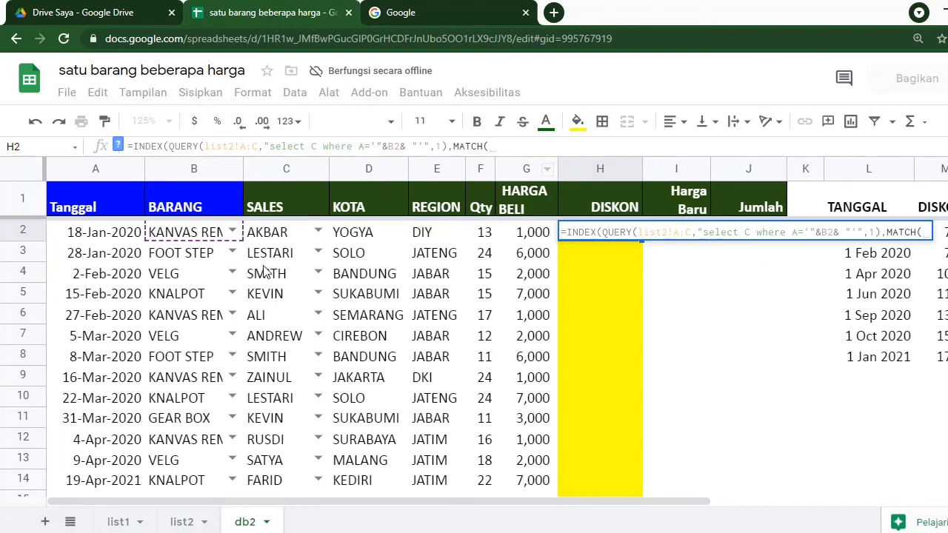
type("A2")
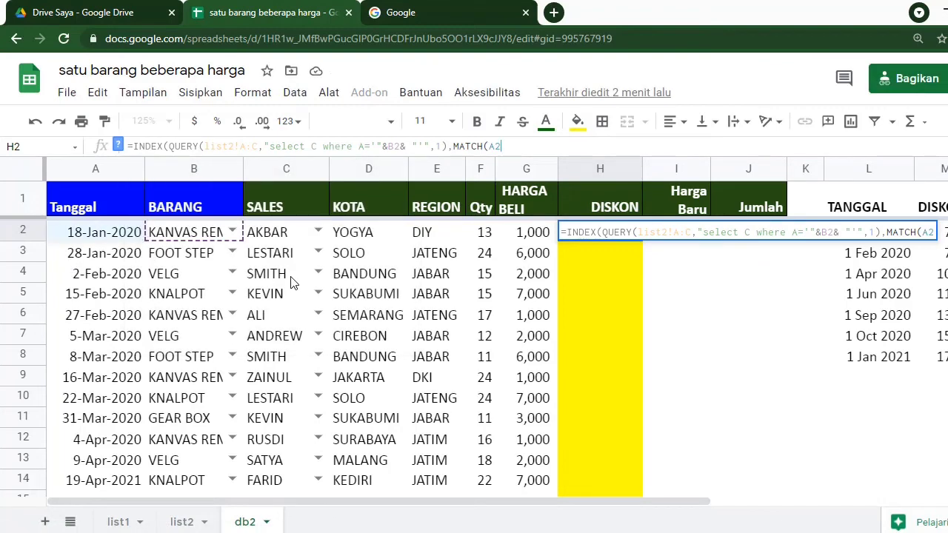
type(",")
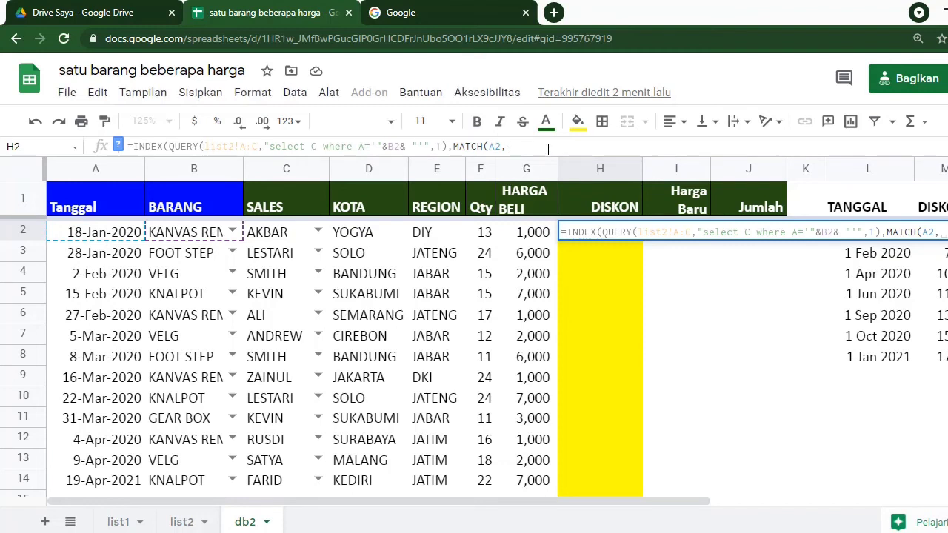
- Complete the H2 formula using the copied QUERY, reduced to select only column B, as the MATCH range with search type 1
key("ctrl+v")
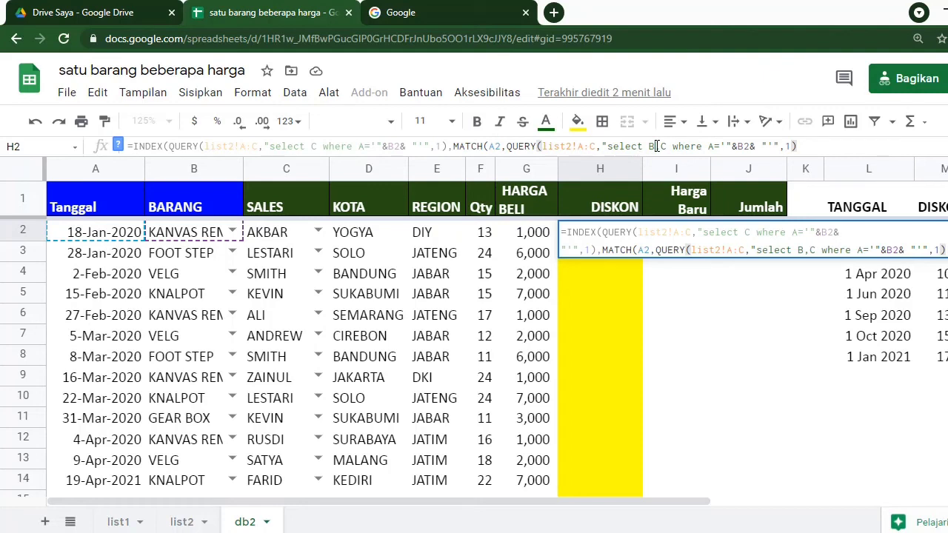
left_click_drag(654, 146, 667, 144)
key("BackSpace")
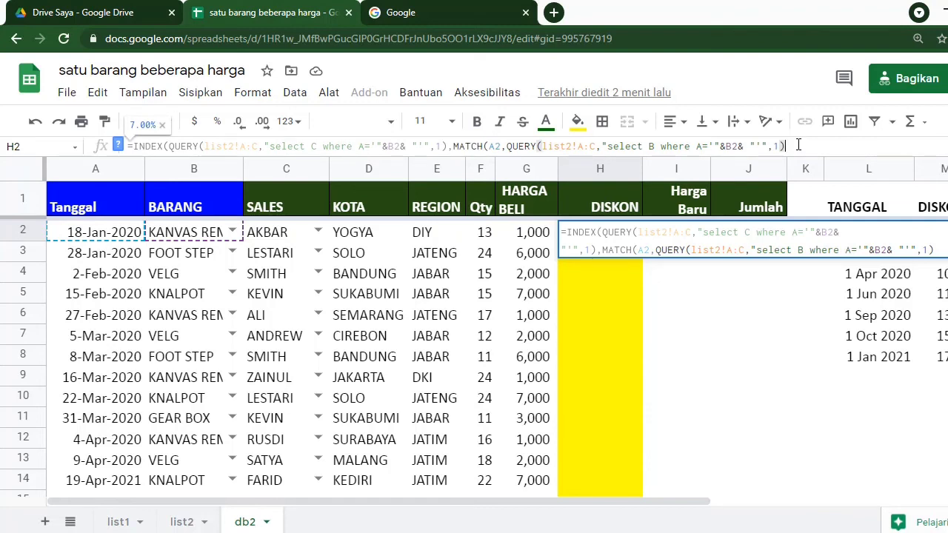
type(",")
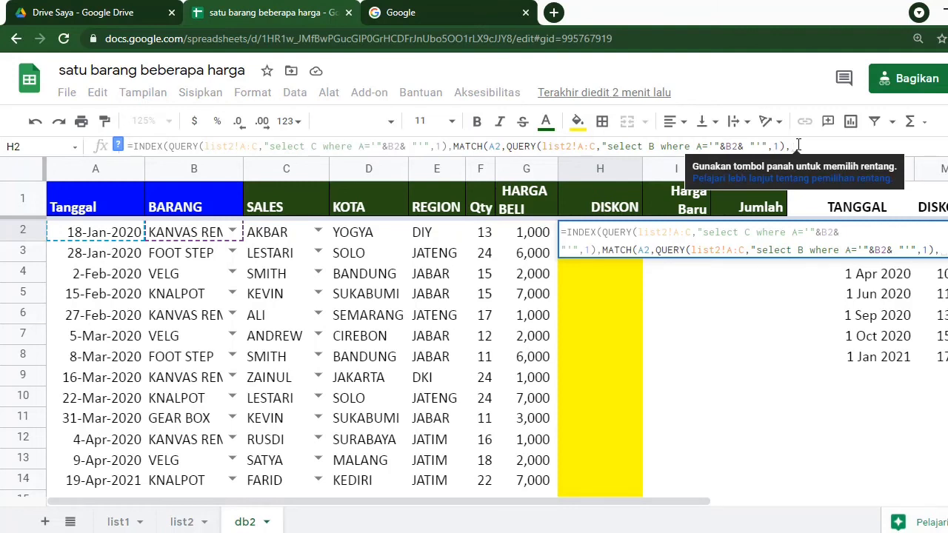
type("1)")
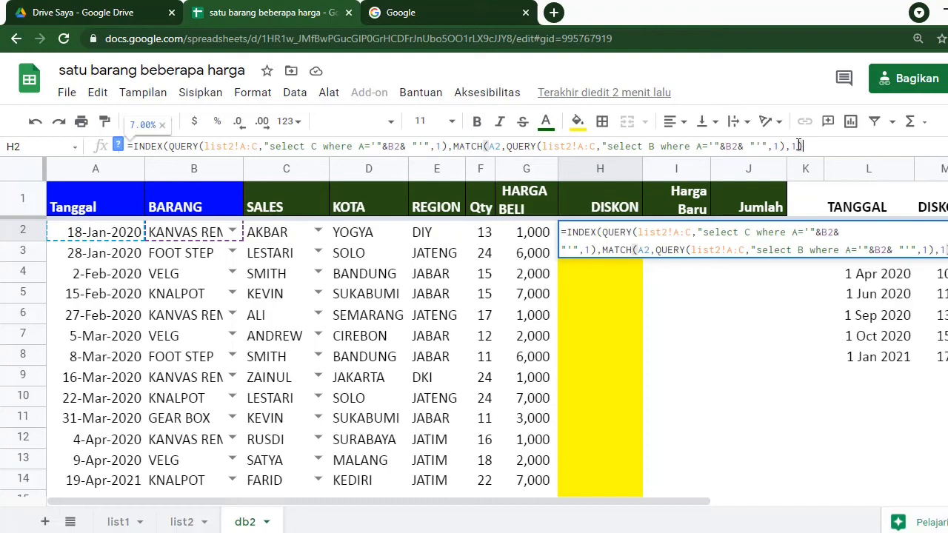
key("Return")
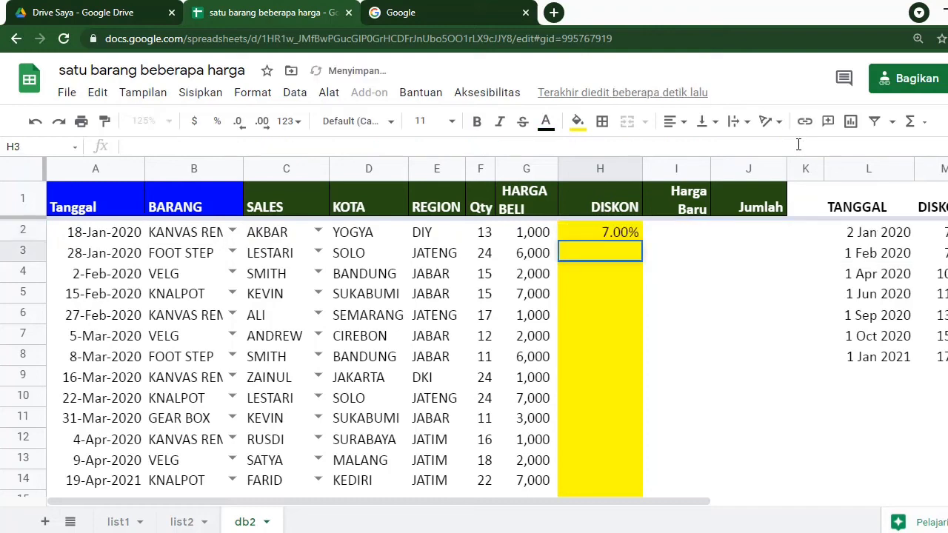
- Fill the H2 formula down the DISKON column
double_click(628, 232)
left_click(696, 342)
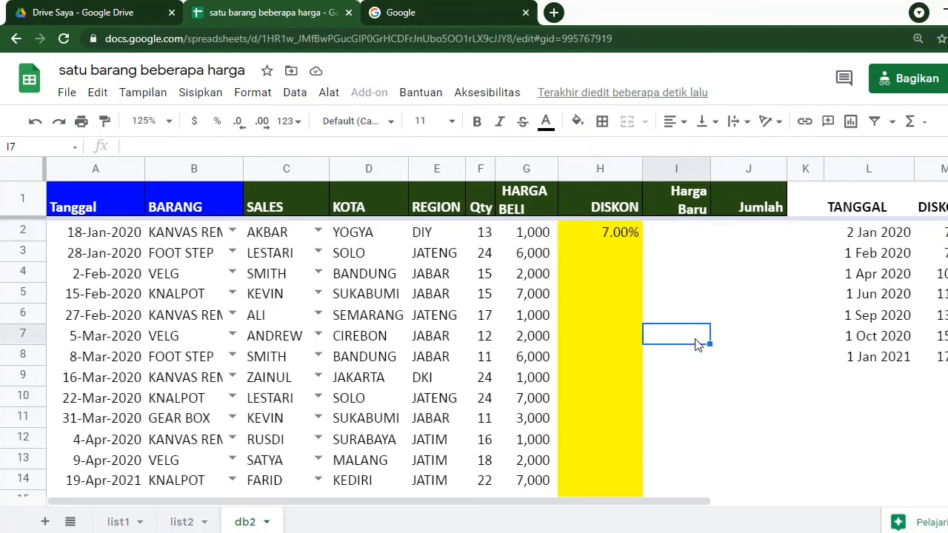
left_click(622, 233)
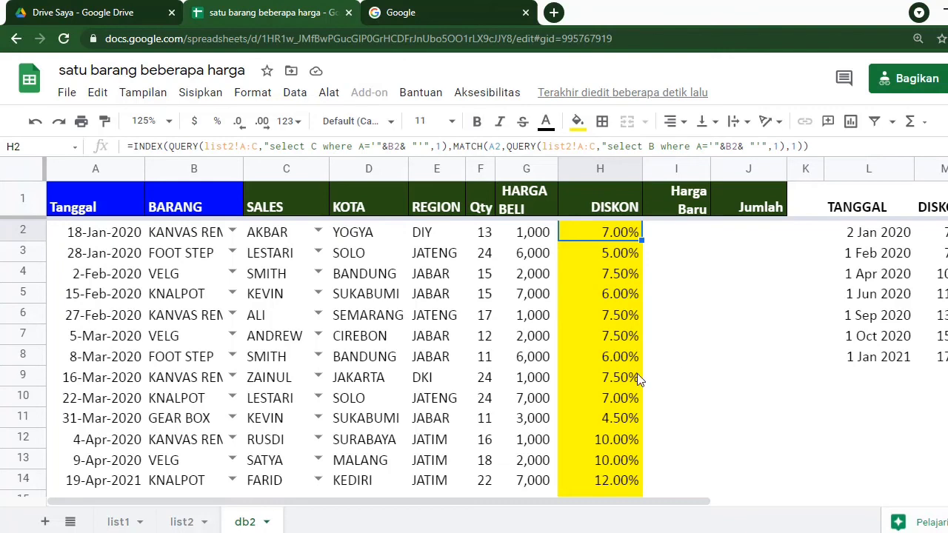
- Check the discount of the 4-Apr-2020 KANVAS REM transaction against the KANVAS REM rows in list2
left_click(101, 442)
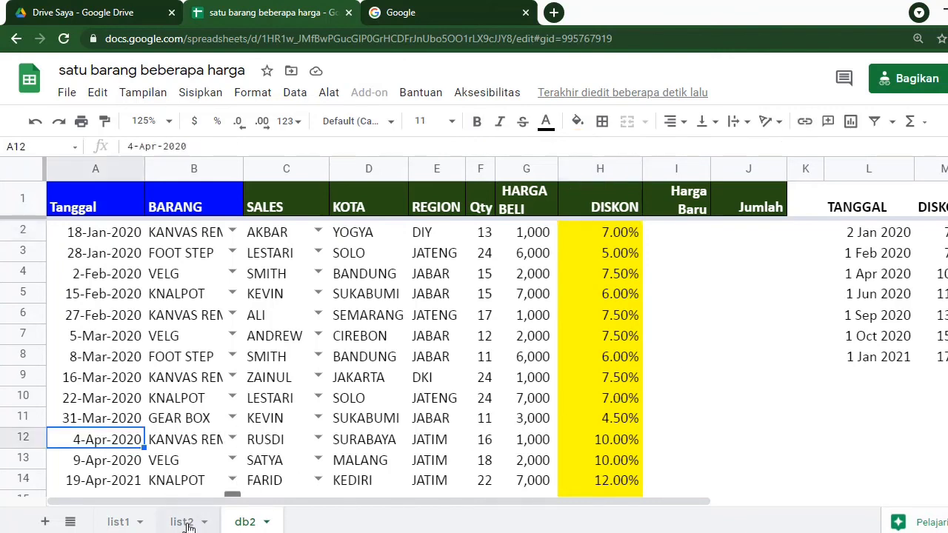
left_click(181, 521)
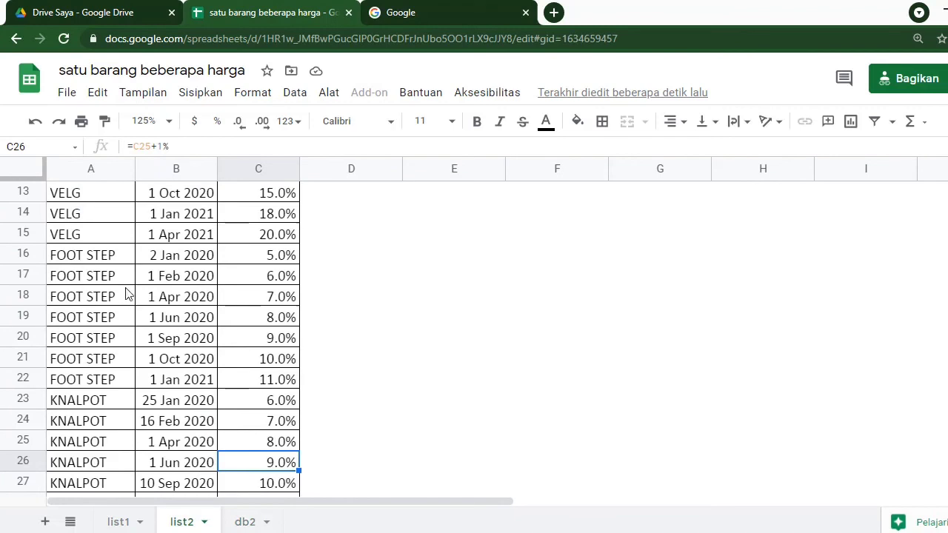
scroll(126, 294, "up", 5)
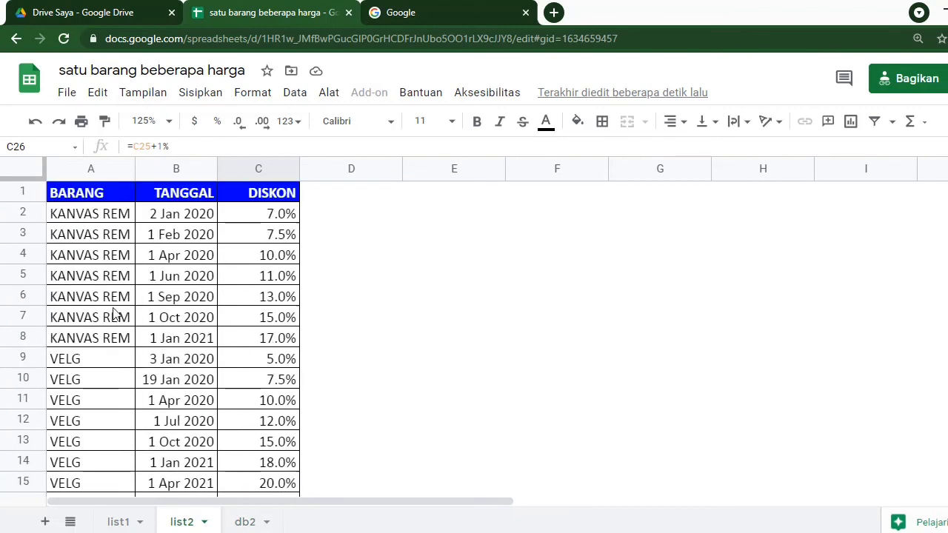
left_click(233, 523)
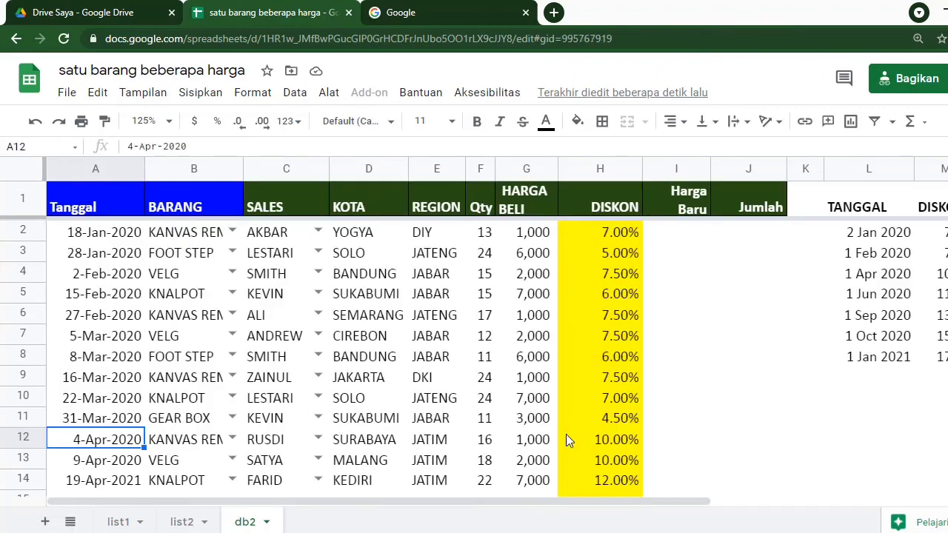
- Check the discount of the 19-Dec-2020 KNALPOT transaction against the KNALPOT rows in list2
scroll(614, 438, "down", 10)
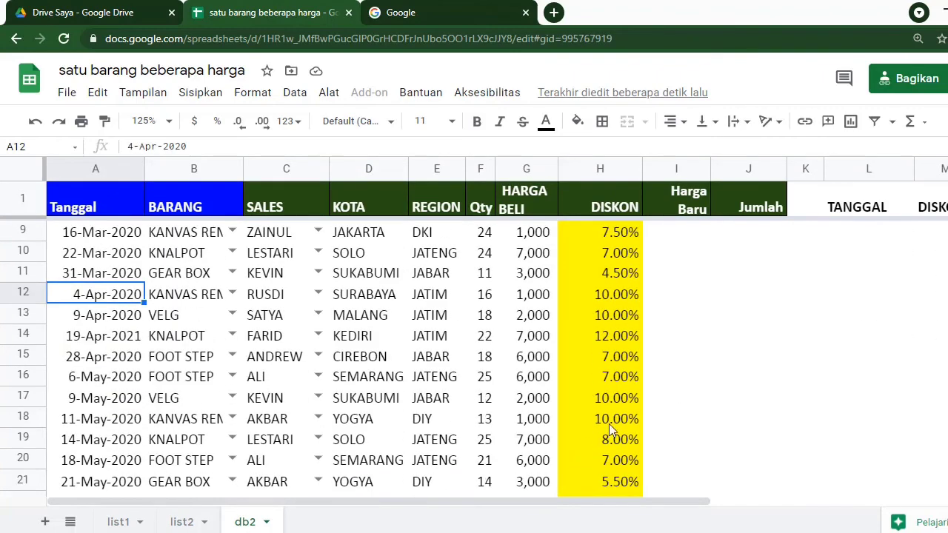
scroll(542, 452, "down", 3)
scroll(47, 488, "down", 3)
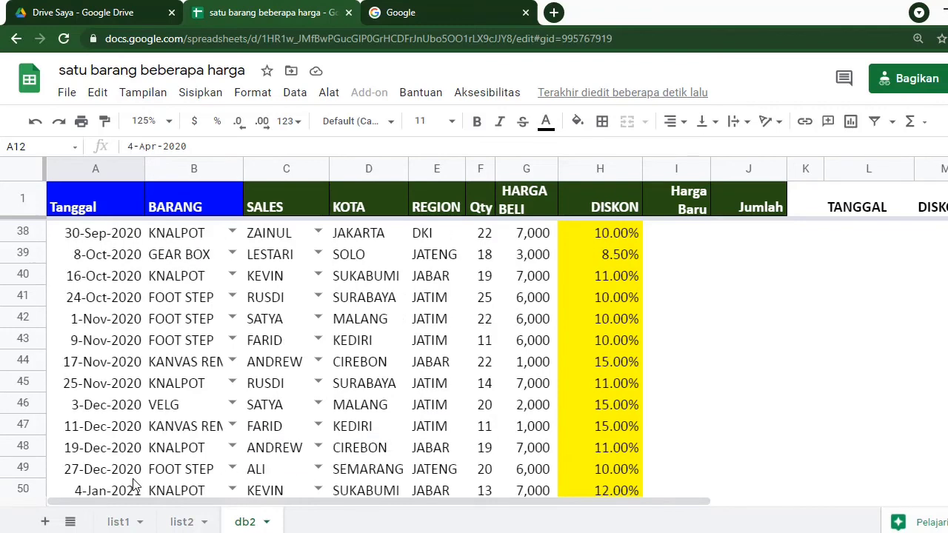
left_click(95, 427)
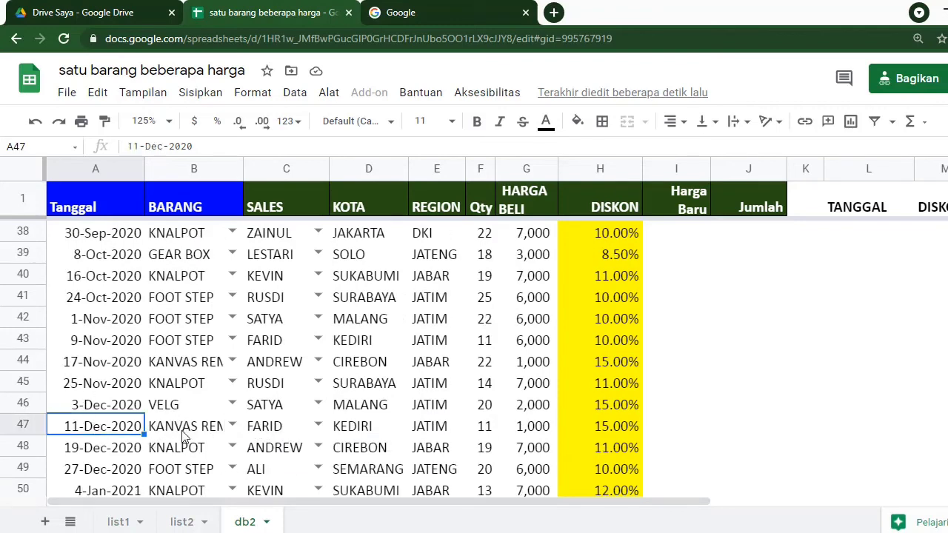
left_click(138, 453)
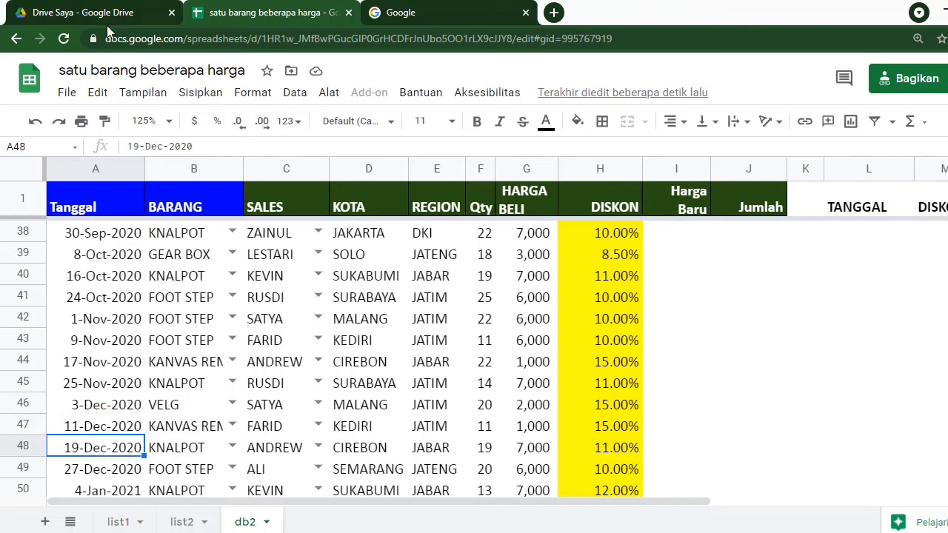
left_click(185, 521)
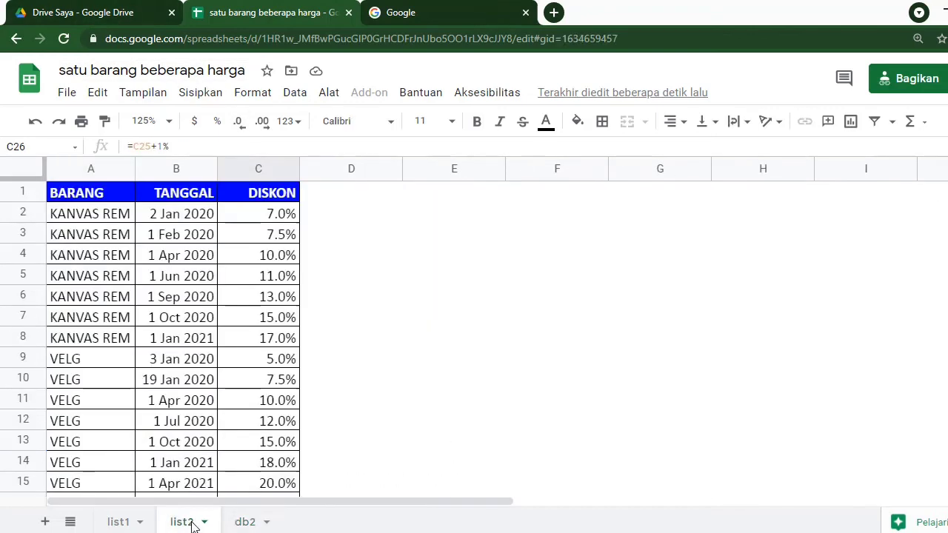
scroll(166, 438, "down", 3)
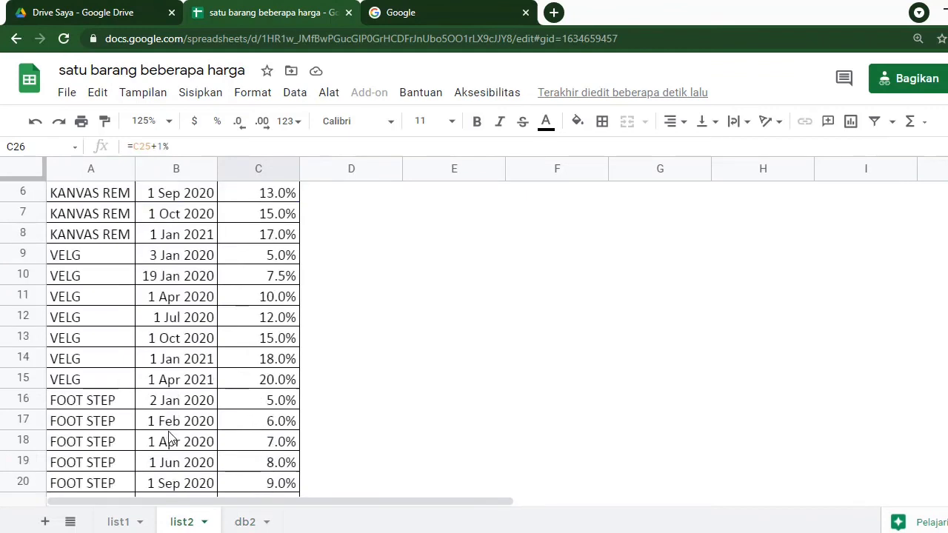
scroll(169, 439, "down", 2)
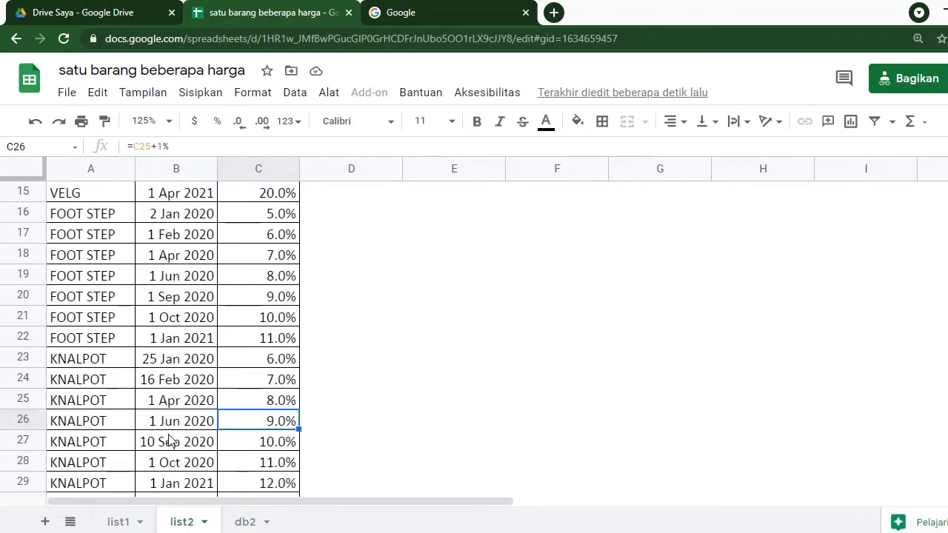
scroll(182, 467, "down", 1)
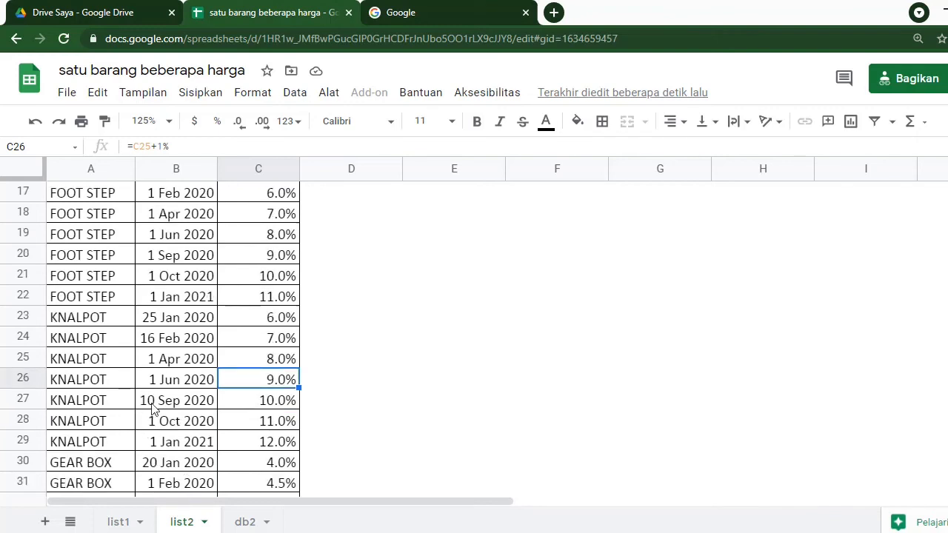
left_click(285, 427)
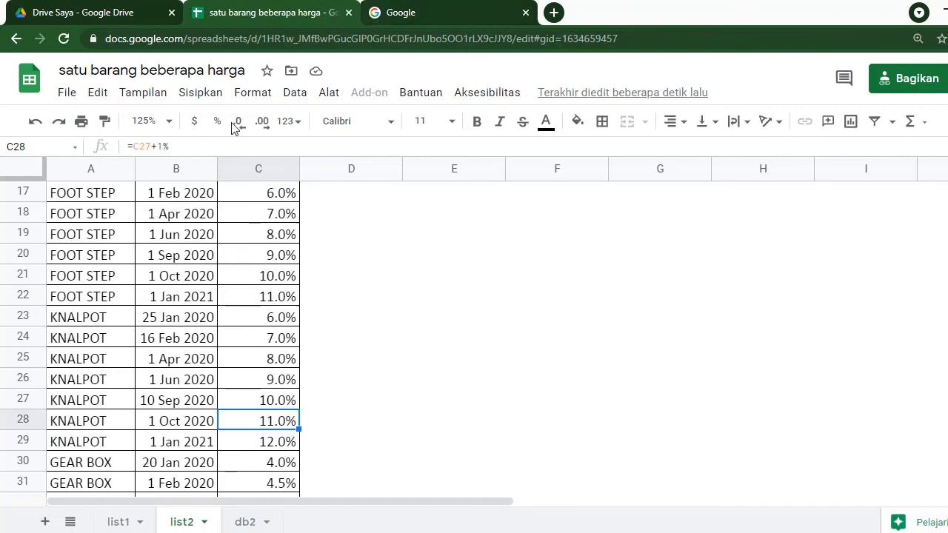
left_click(245, 522)
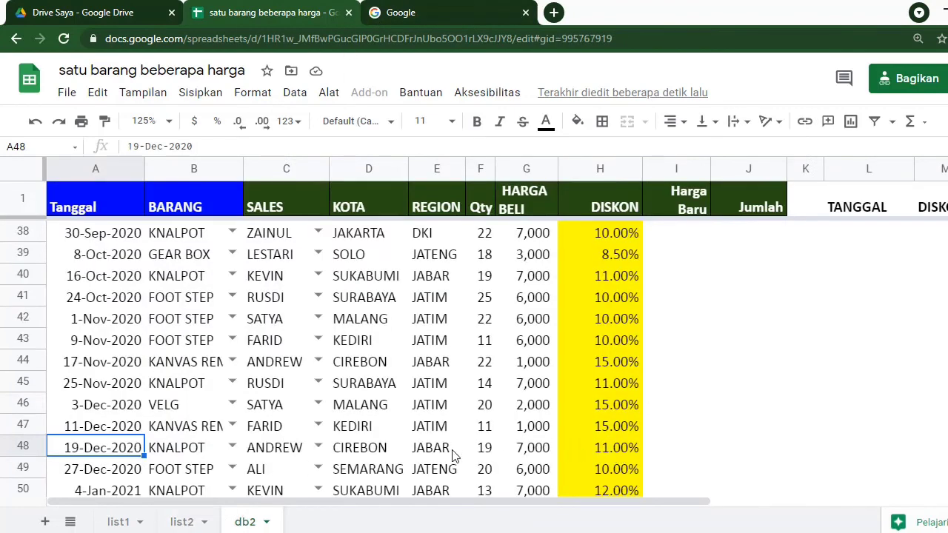
- Write the formula =G2*(100%-H2) in the first Harga Baru cell, I2, to deduct the discount from HARGA BELI
scroll(501, 421, "up", 5)
scroll(501, 421, "up", 6)
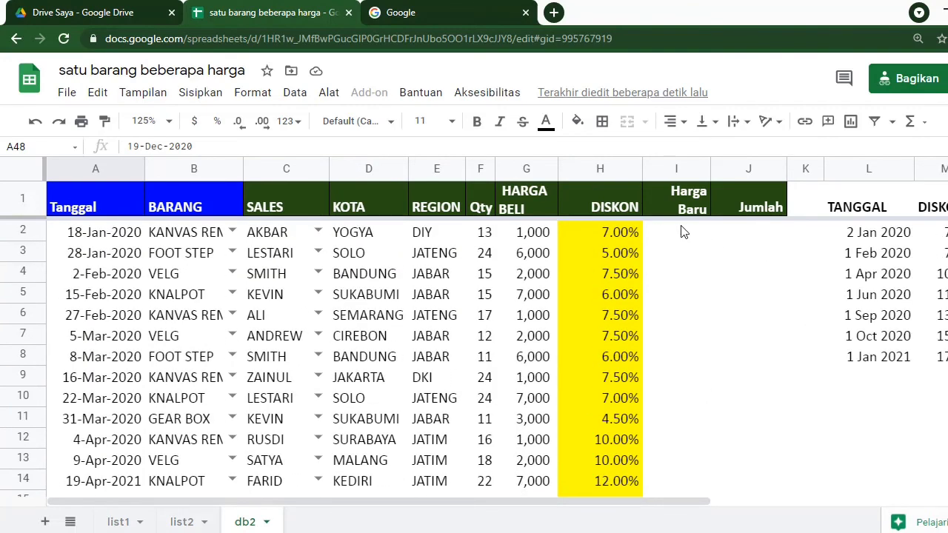
left_click(608, 233)
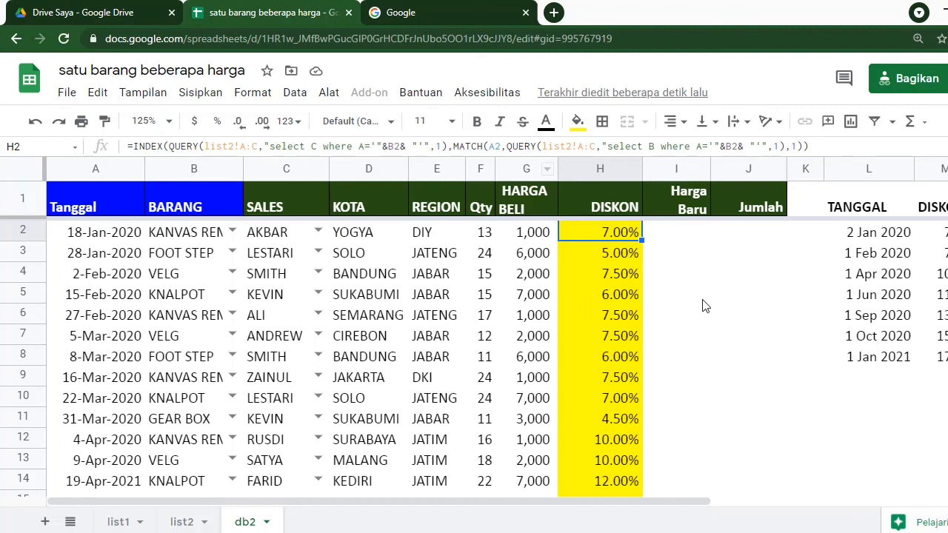
left_click(681, 231)
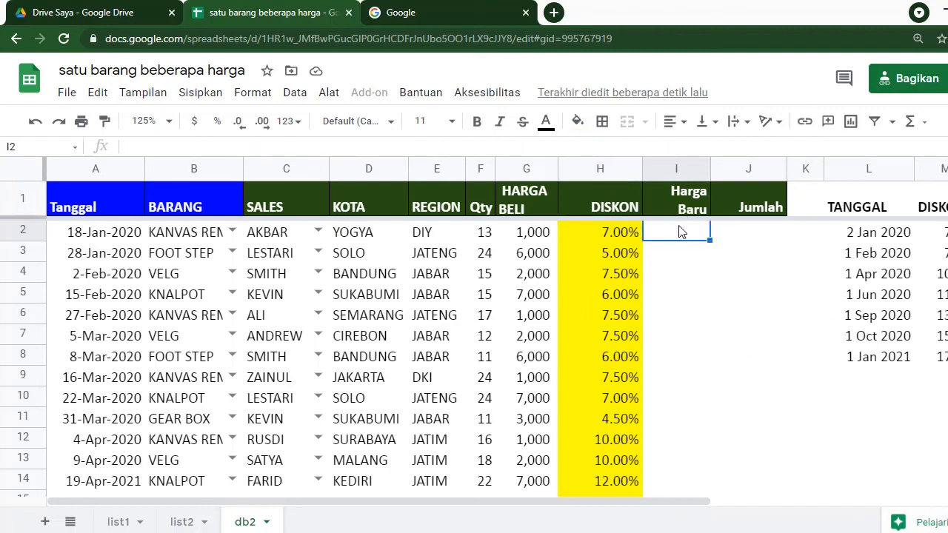
type("=")
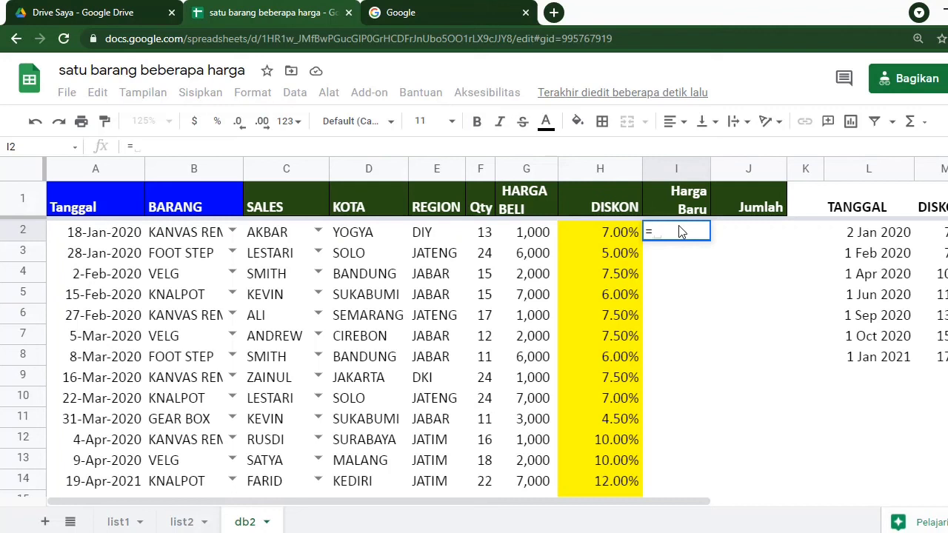
left_click(530, 236)
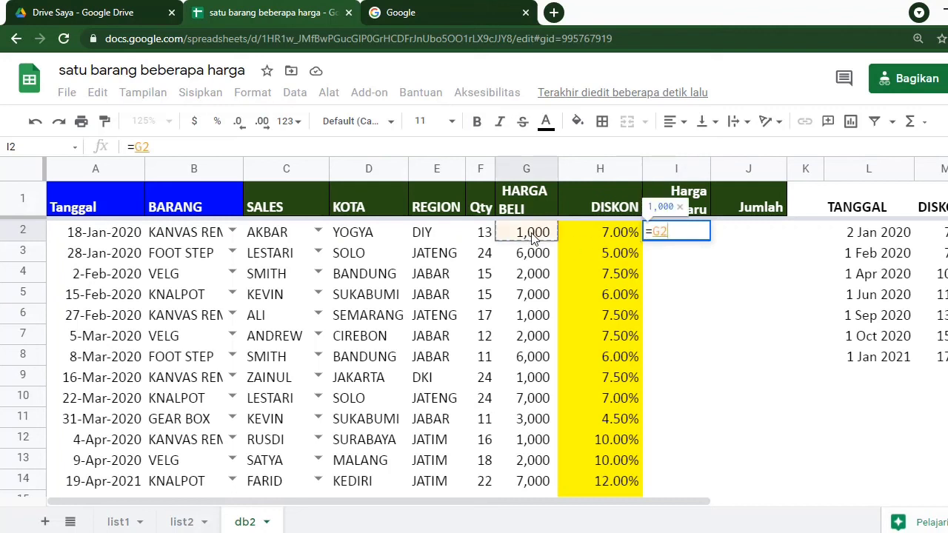
type("*(")
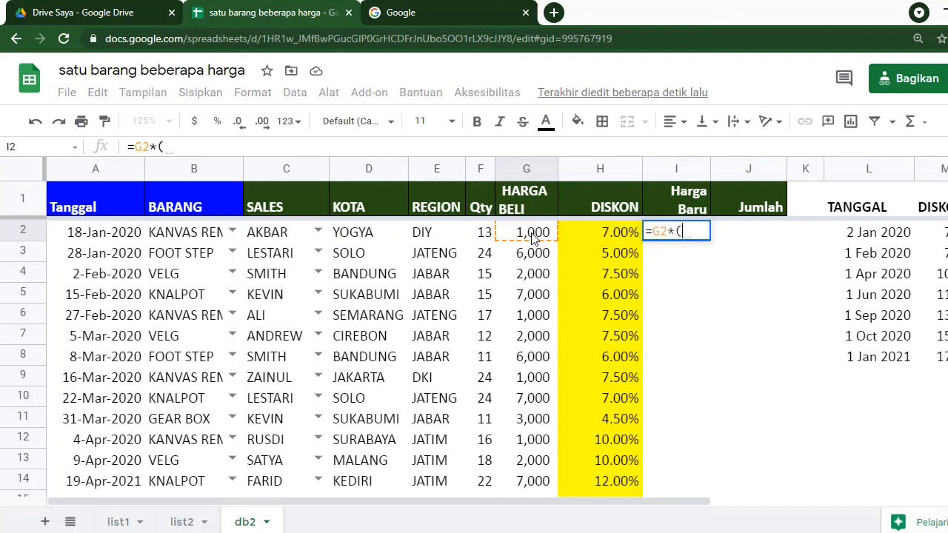
type("100%-")
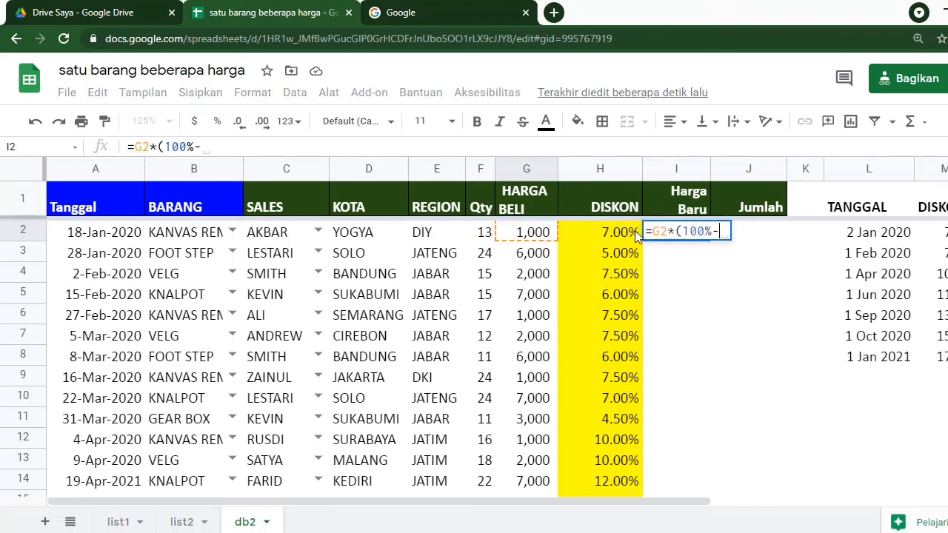
left_click(615, 232)
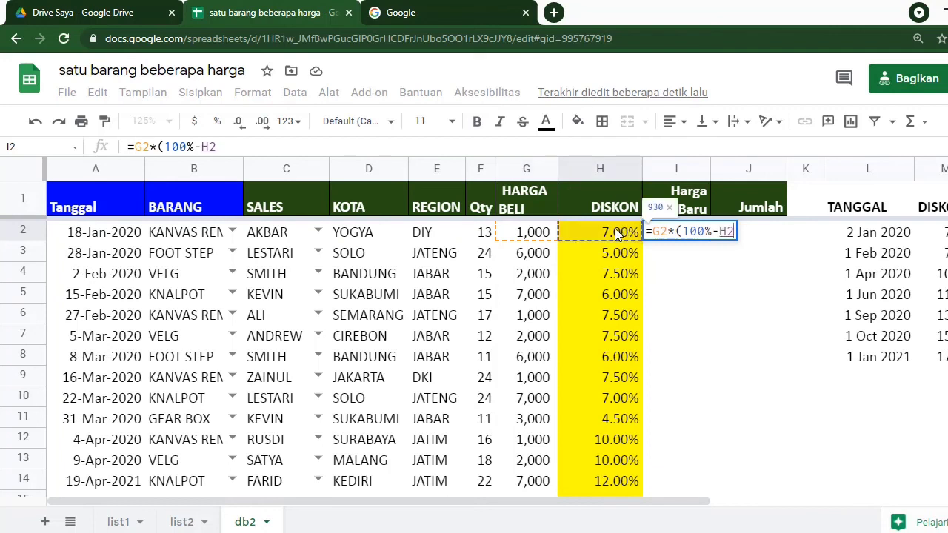
type(")")
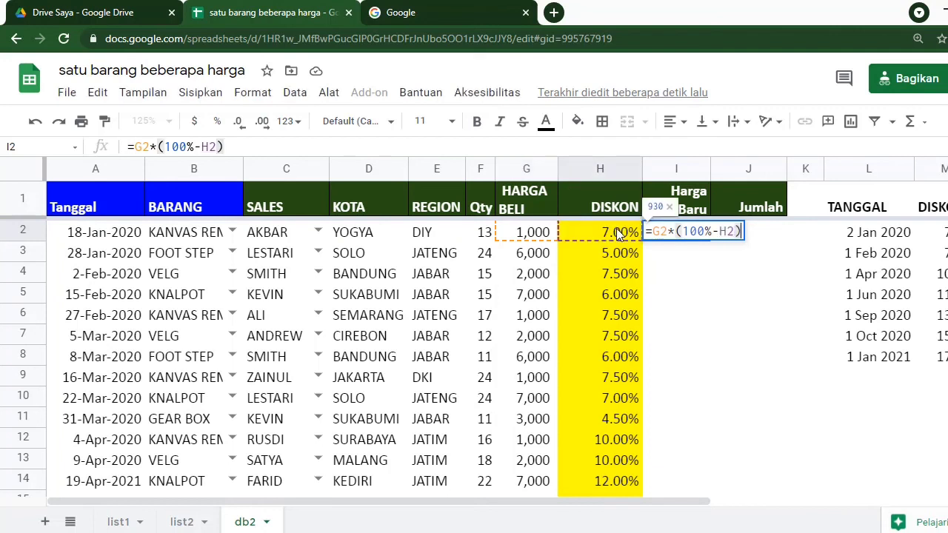
- Extend the I2 formula's references to G2:G and H2:H and enter it as an ArrayFormula for the whole Harga Baru column
left_click(666, 232)
type(":")
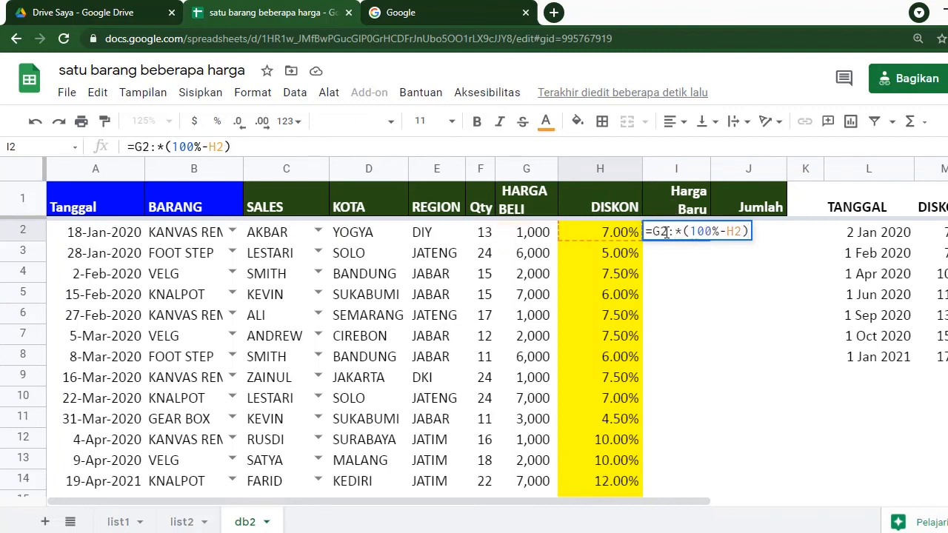
type("G")
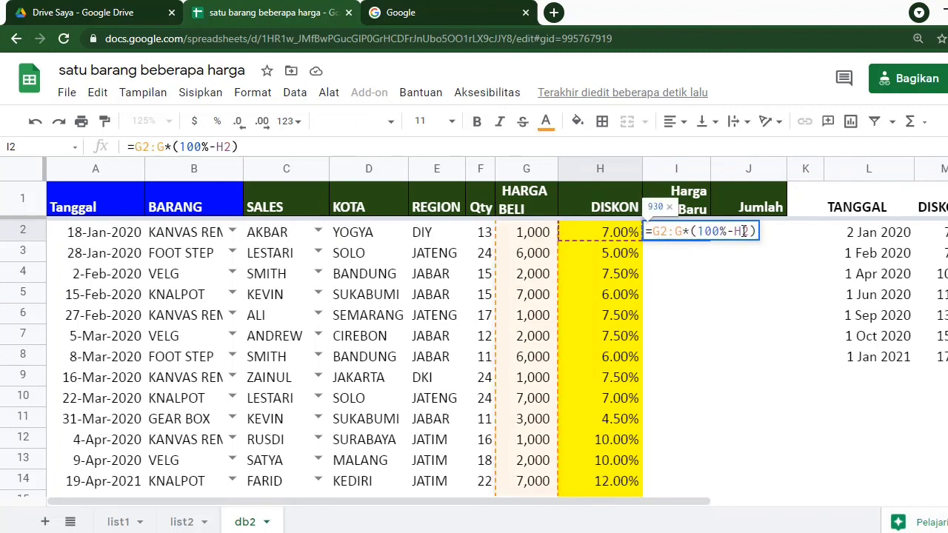
left_click(750, 232)
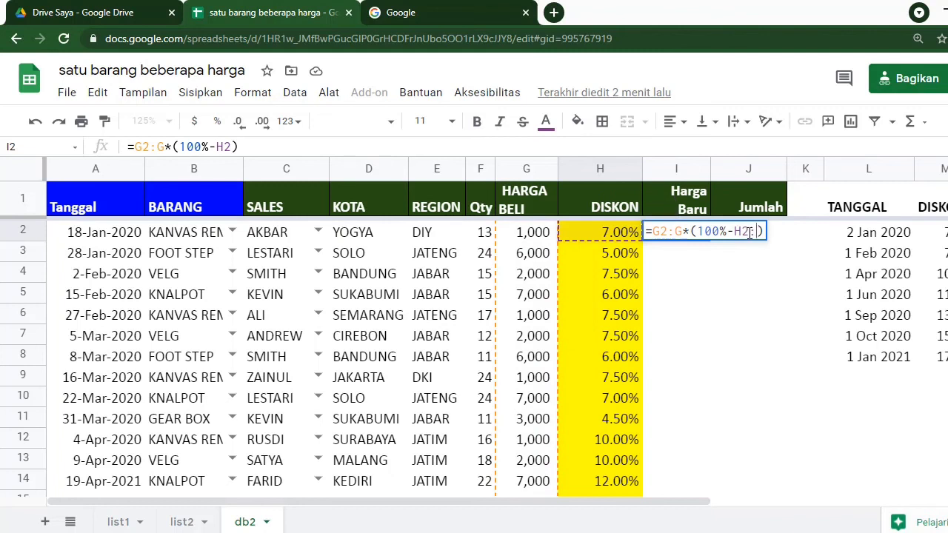
type(":H")
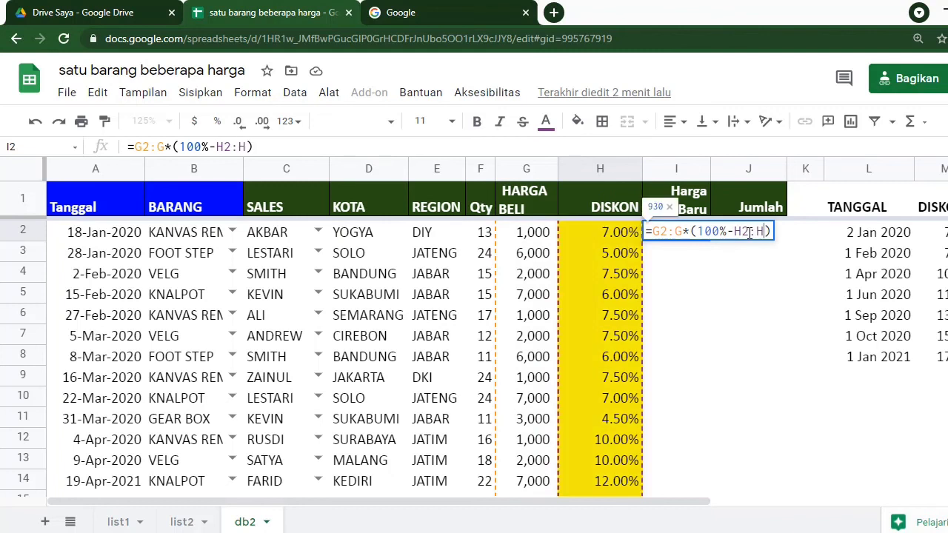
key("ctrl+shift+Return")
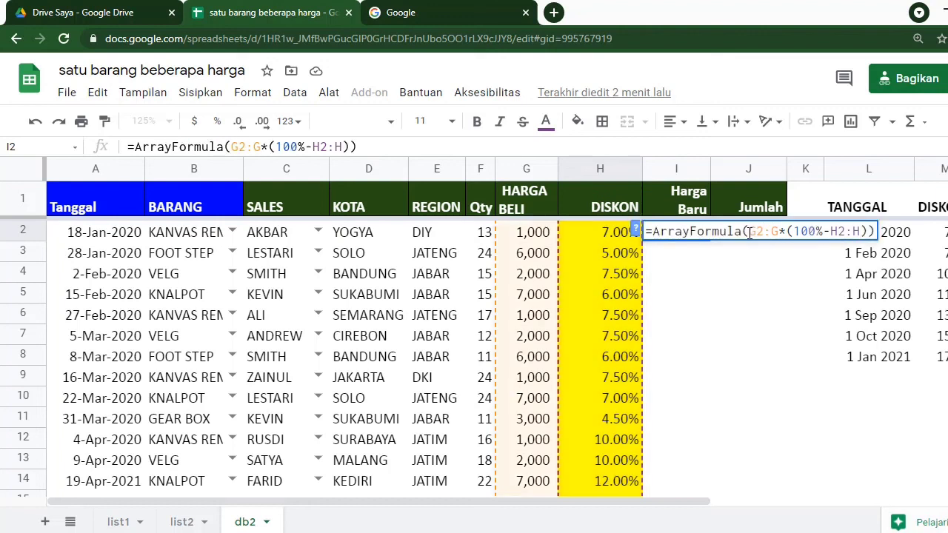
key("Return")
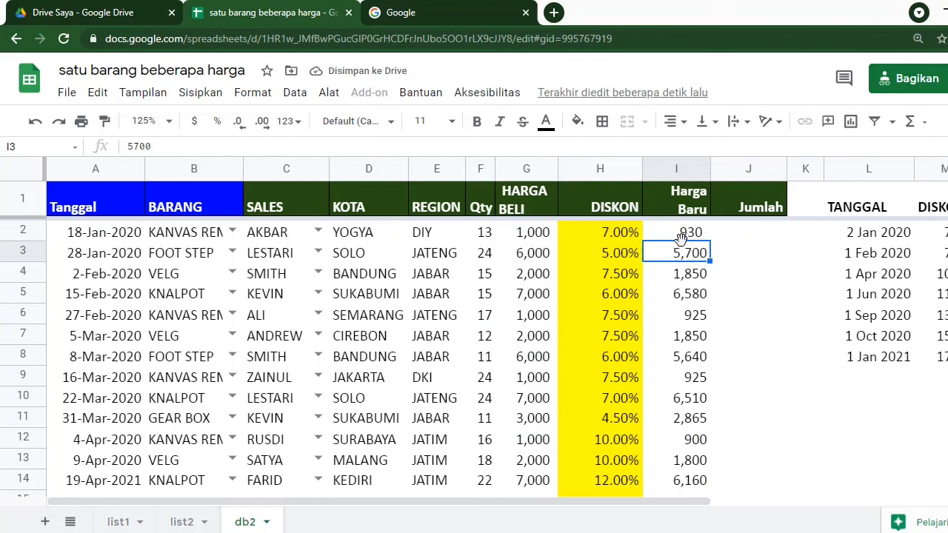
- Write the formula =F2*I2 in the first Jumlah cell, J2, to multiply Qty by Harga Baru
left_click(752, 233)
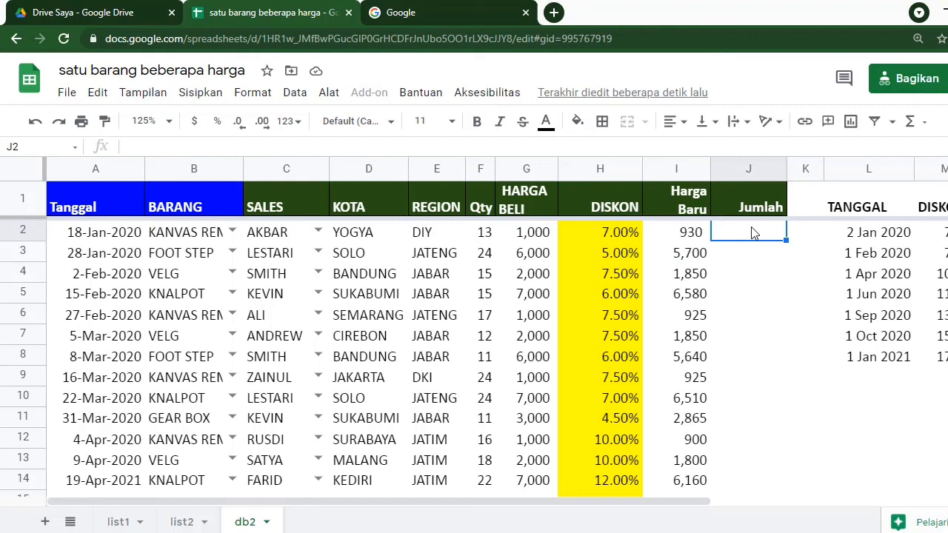
type("=")
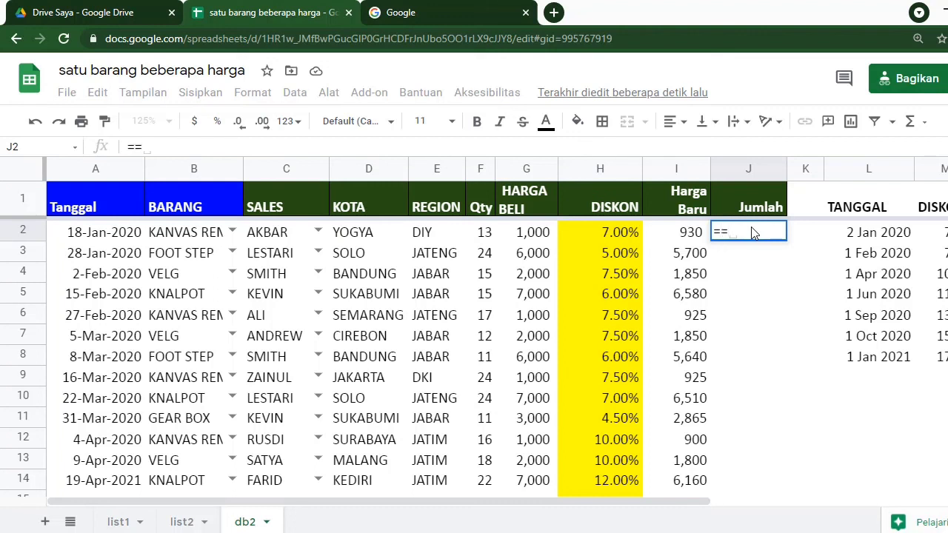
left_click(477, 234)
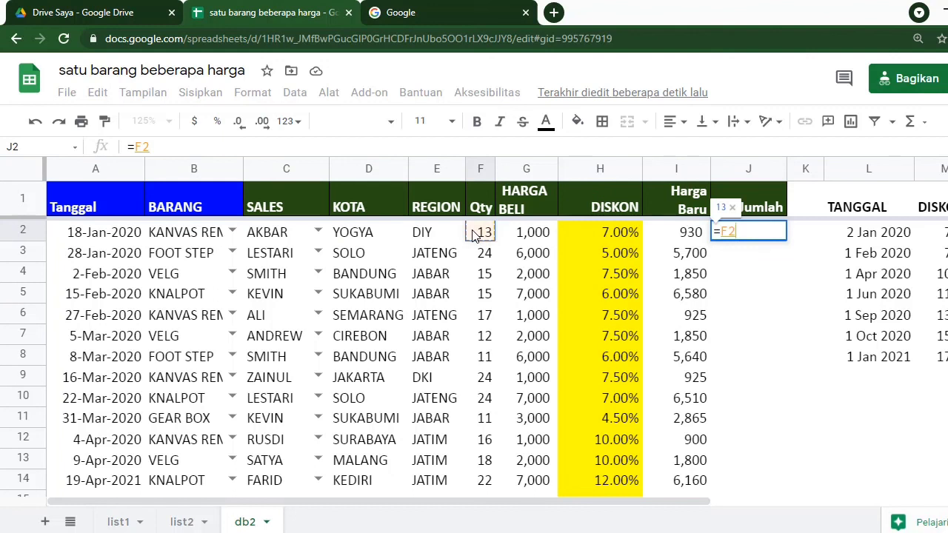
type("*")
left_click(665, 236)
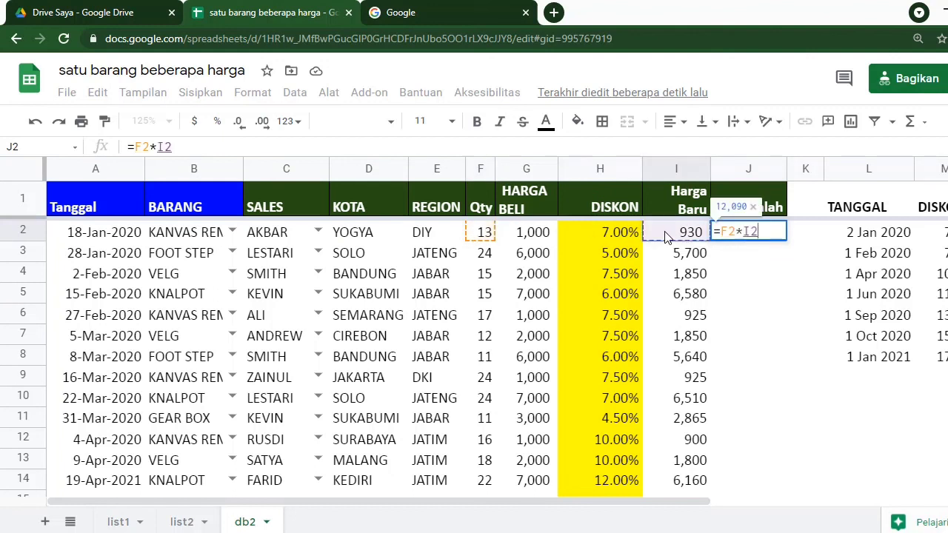
- Extend the J2 formula's references to F2:F and I2:I and enter it as an ArrayFormula for the whole Jumlah column
left_click(733, 231)
type(":")
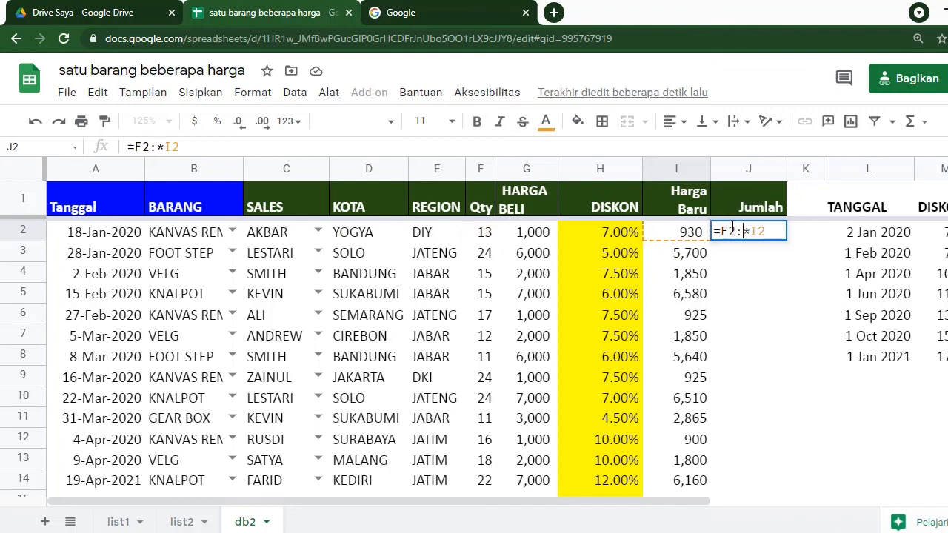
type("F")
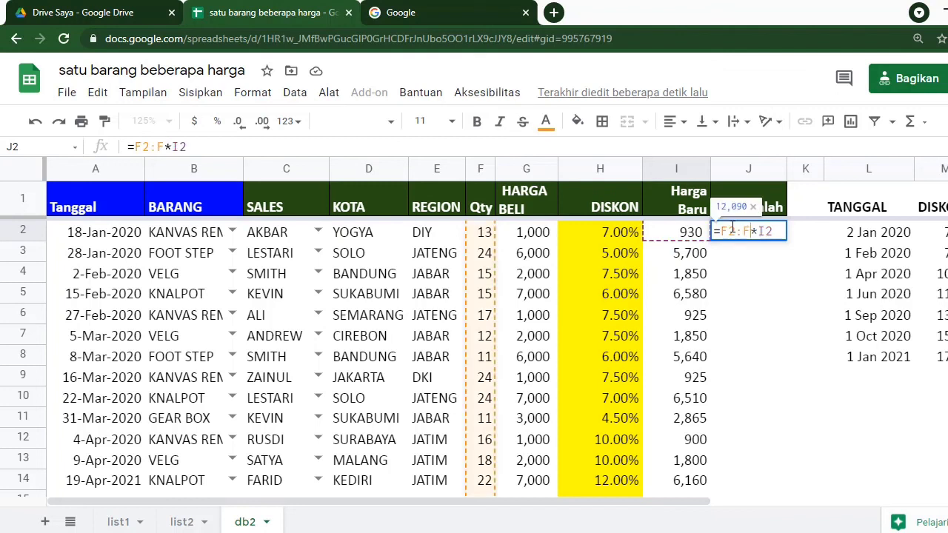
left_click(779, 233)
type(":")
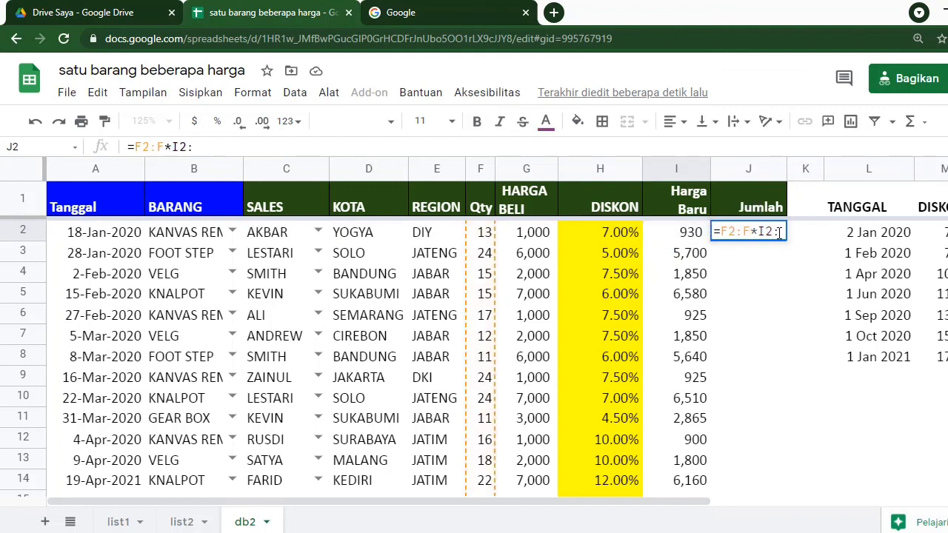
type("I")
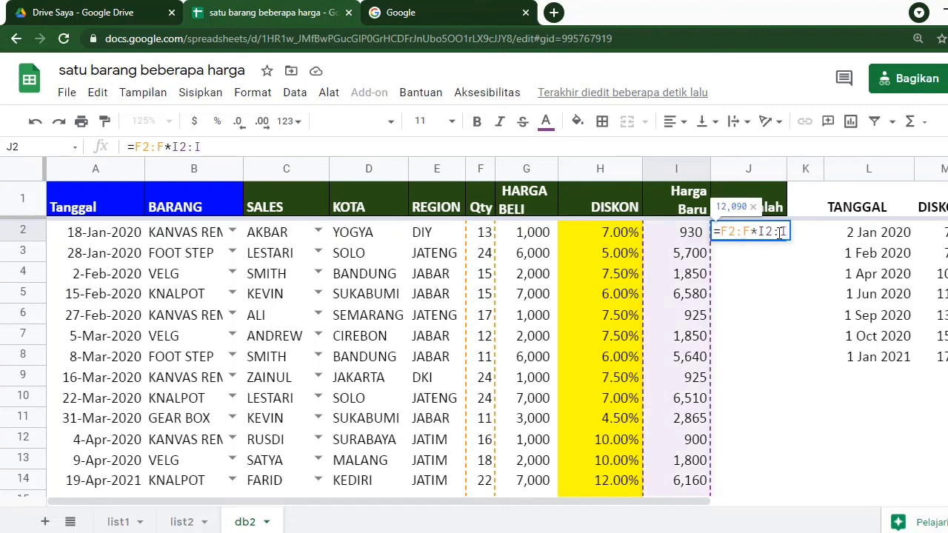
key("ctrl+shift+Return")
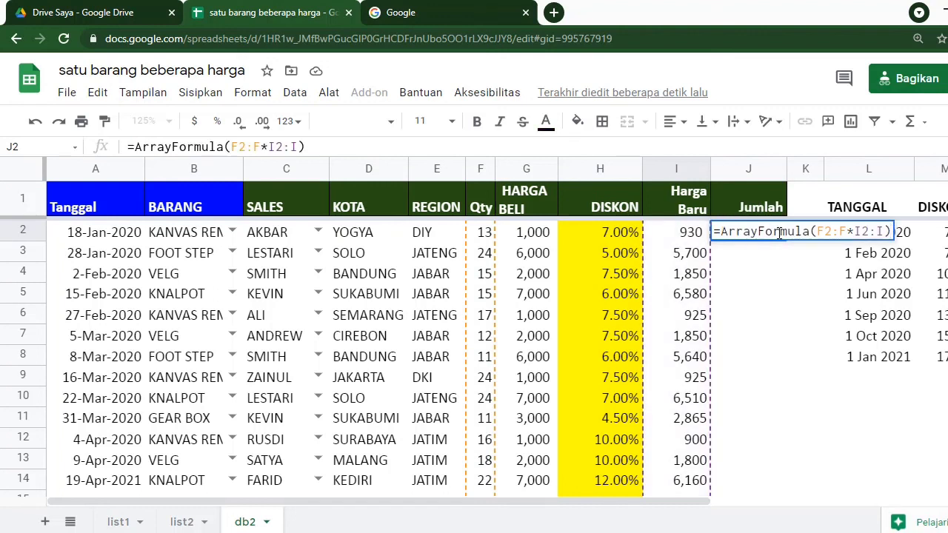
key("Return")
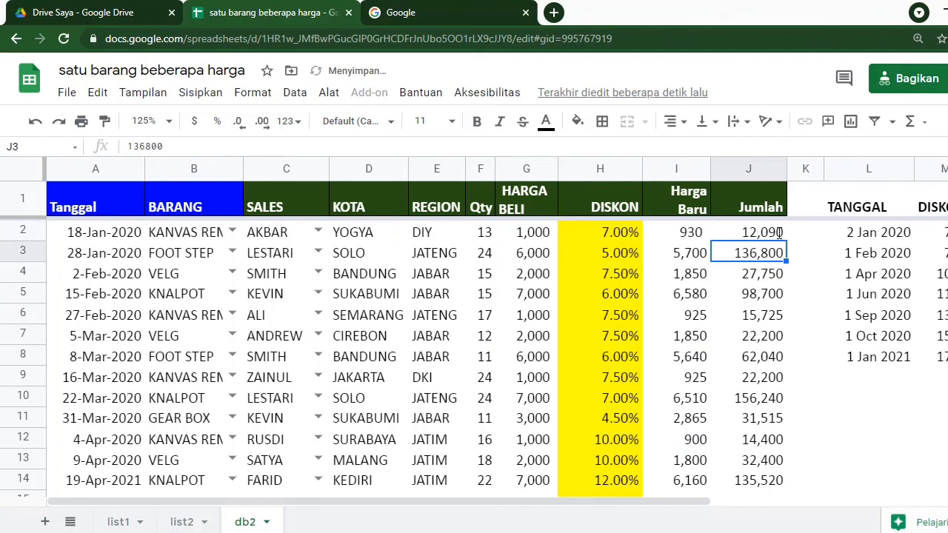